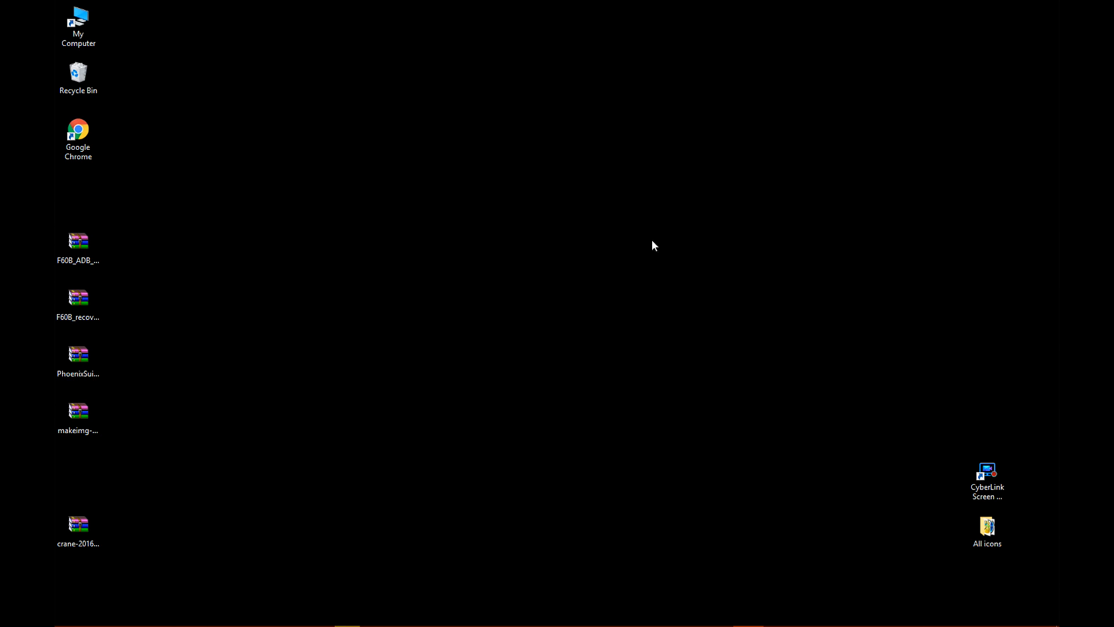
pyautogui.doubleClick(100, 138)
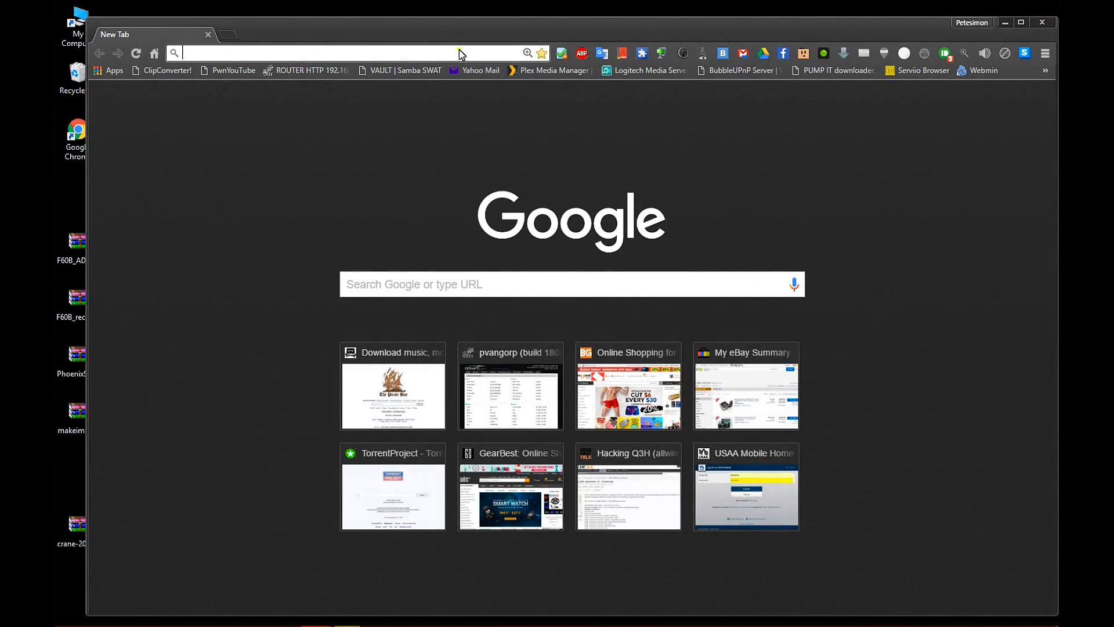
pyautogui.write('www')
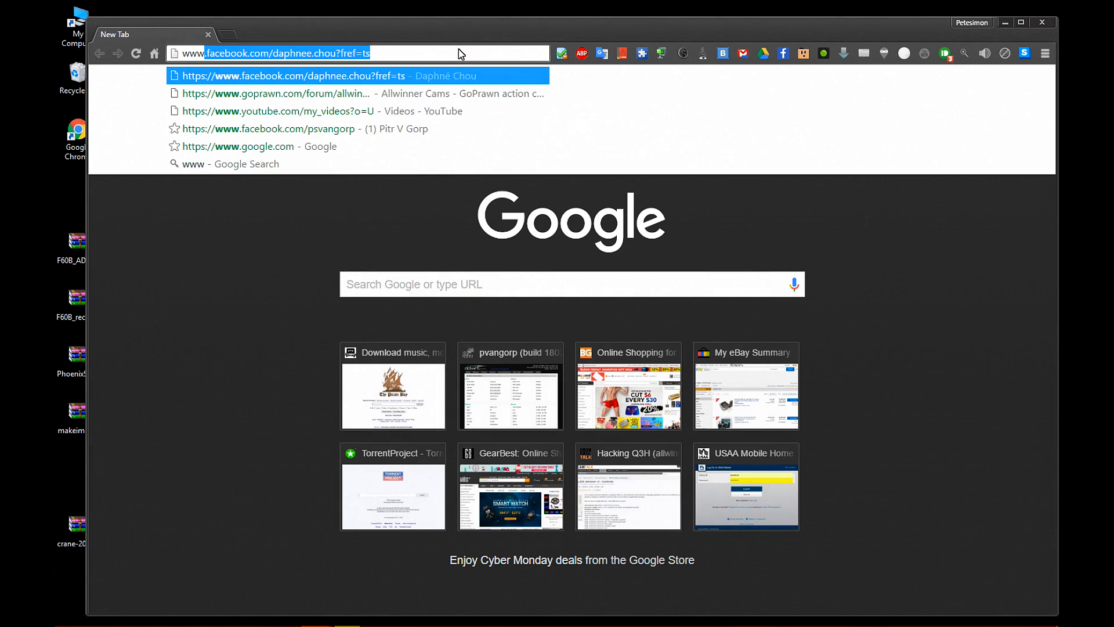
pyautogui.write('.goprawn.com')
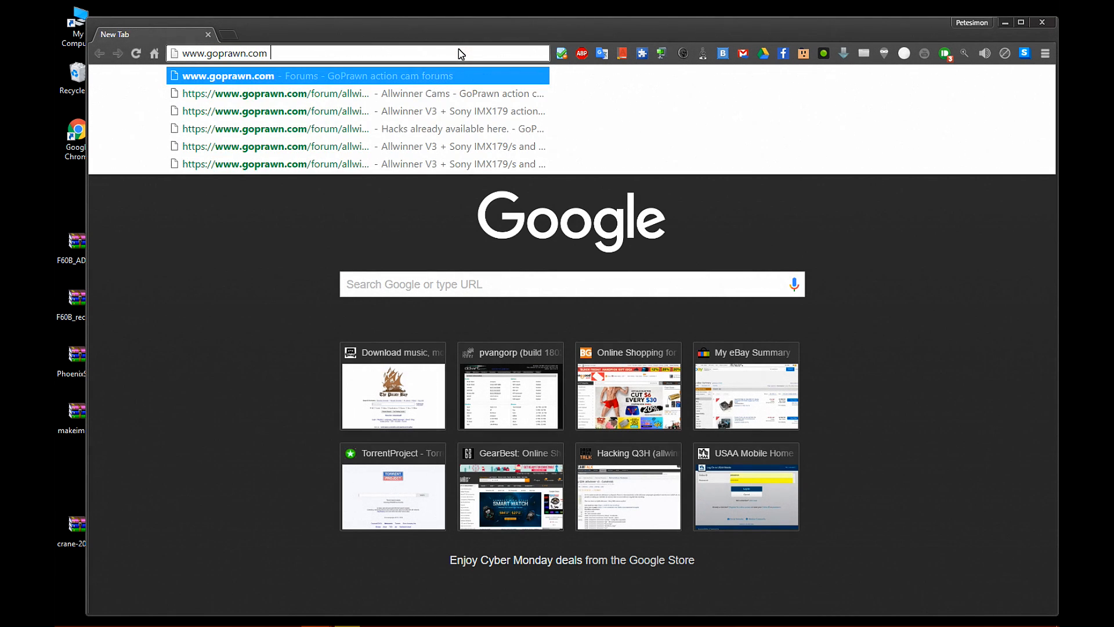
pyautogui.press('Return')
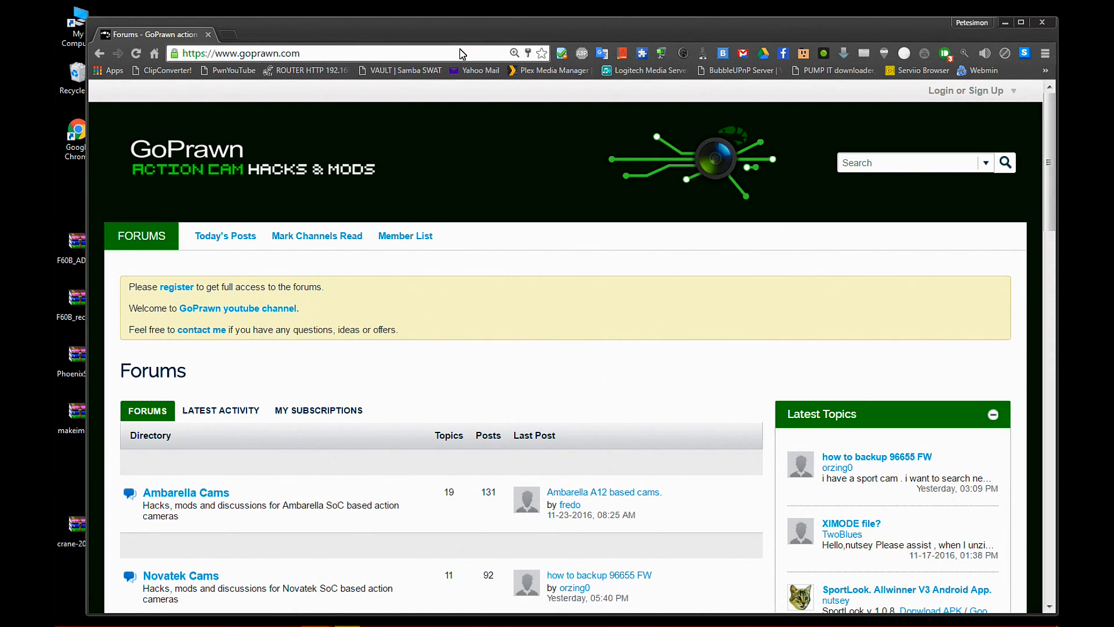
# Open the thread "Allwinner V3 + Sony IMX179/s and Omnivision OV4689 action cameras." in the Allwinner Cams forum
pyautogui.scroll(-3, 405, 371)
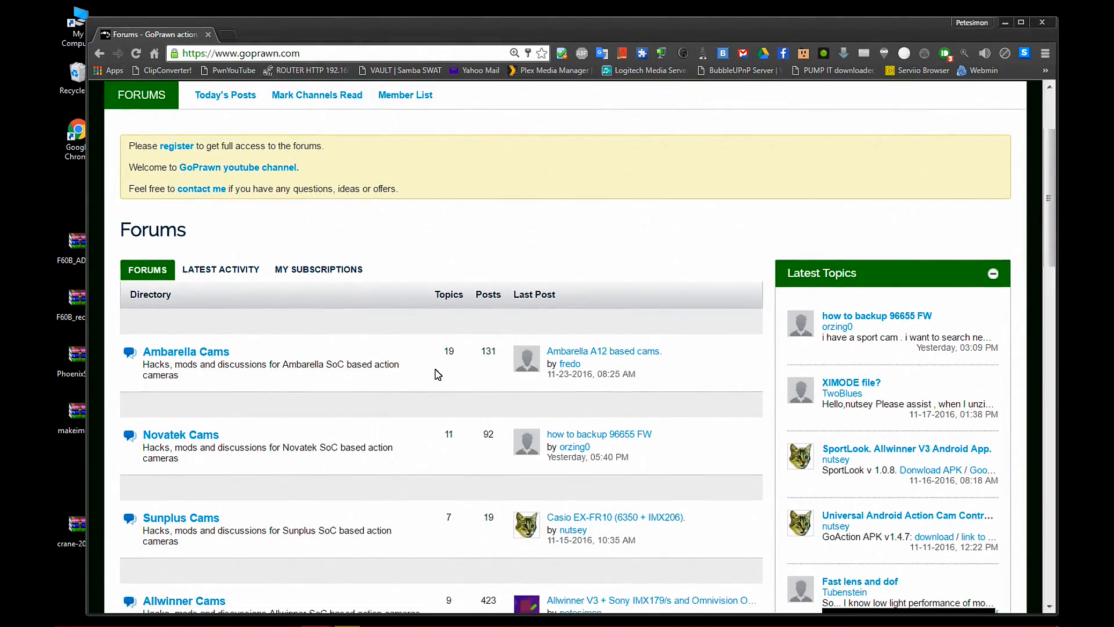
pyautogui.scroll(-6, 438, 374)
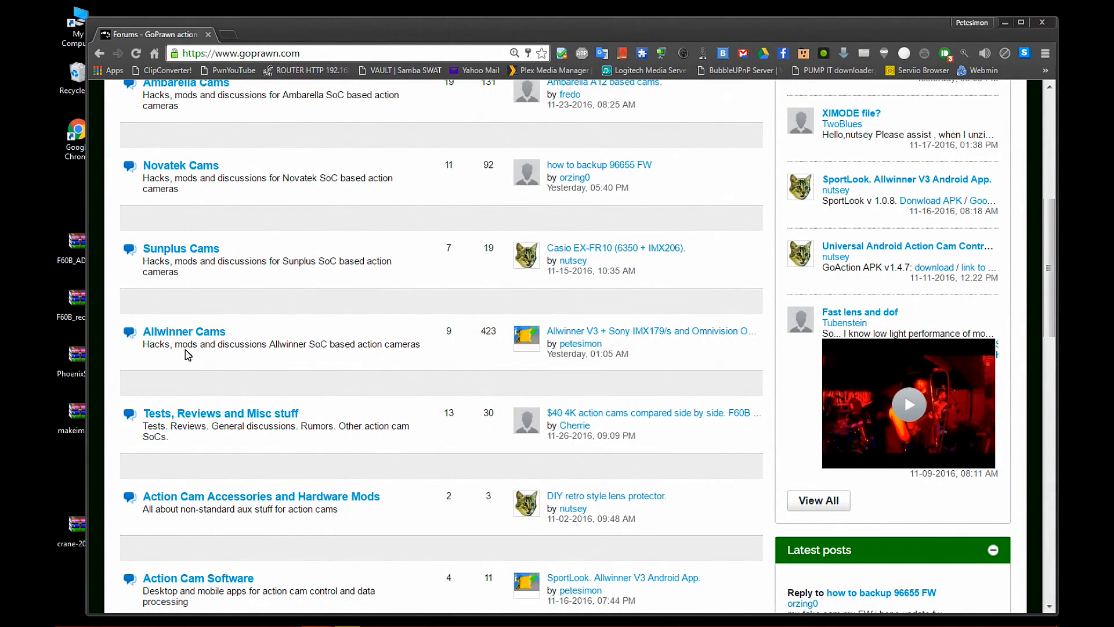
pyautogui.click(214, 336)
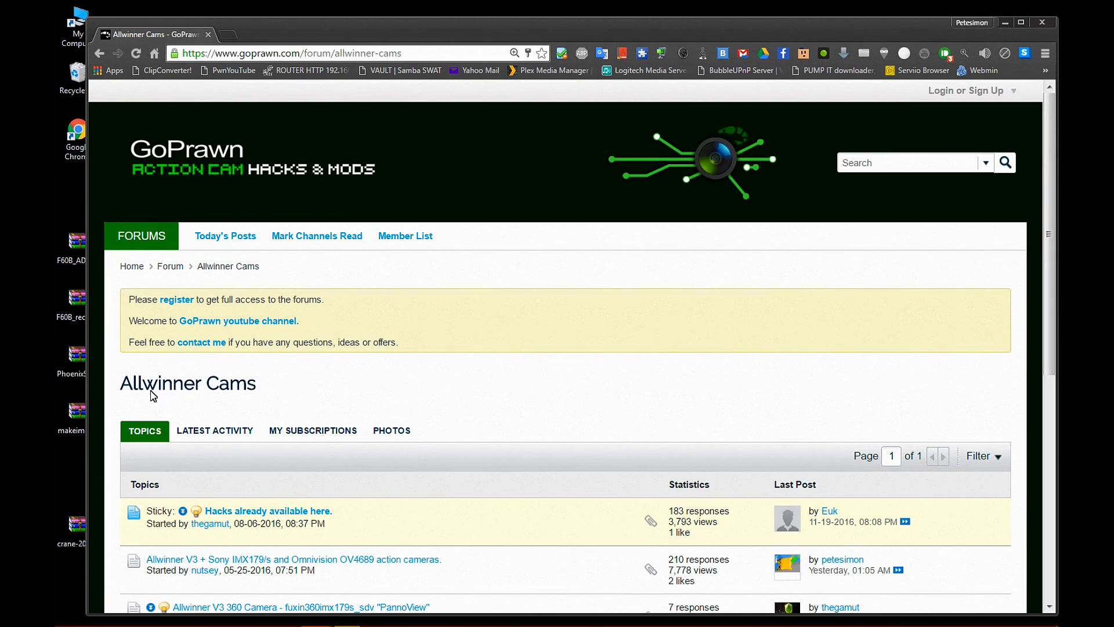
pyautogui.scroll(-4, 458, 406)
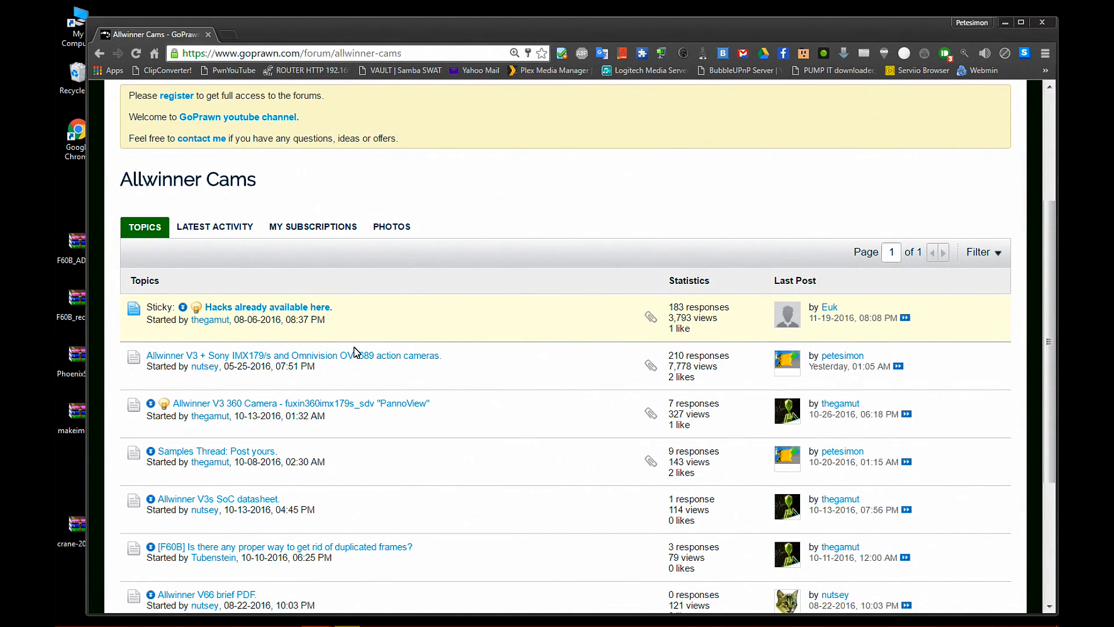
pyautogui.click(410, 356)
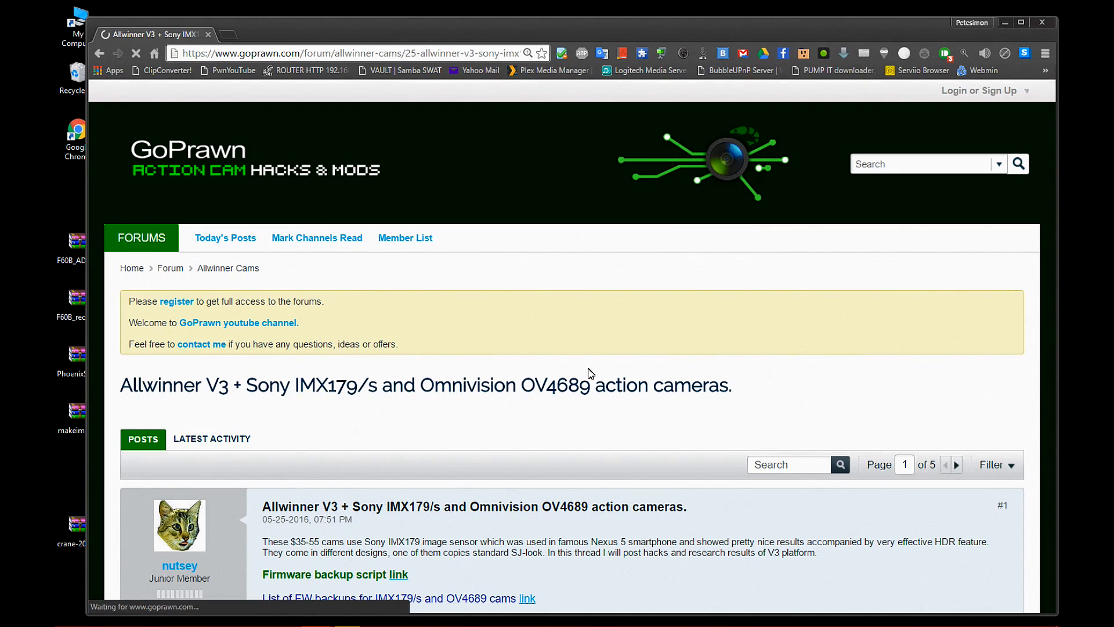
# Open the Google Drive link under "ADB driver for F60B" in post #2 of the thread
pyautogui.scroll(-2, 634, 351)
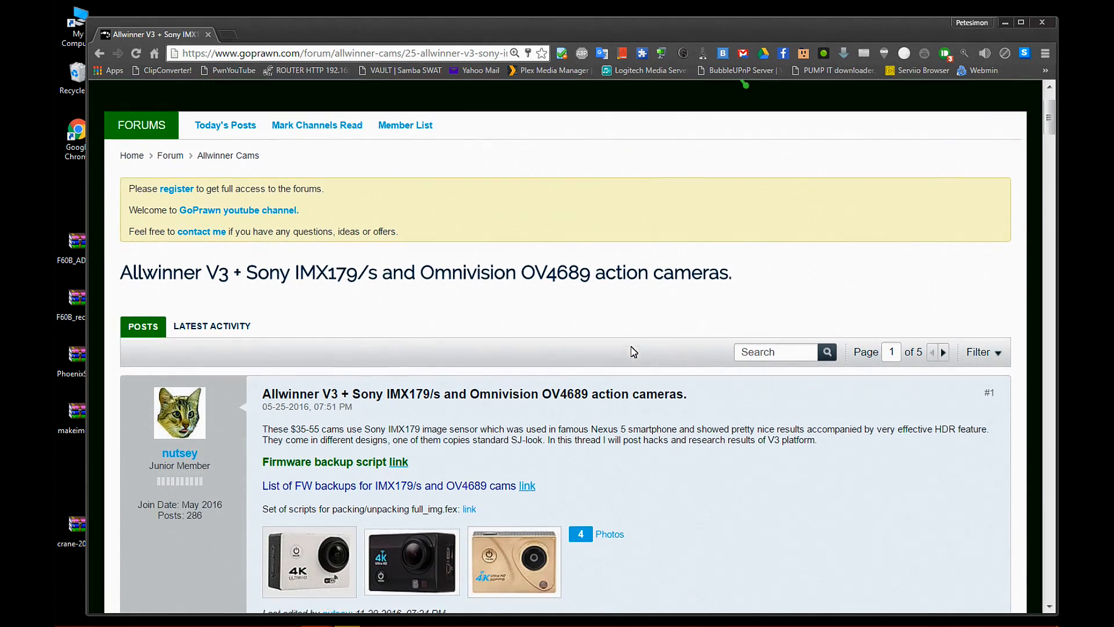
pyautogui.scroll(-4, 634, 351)
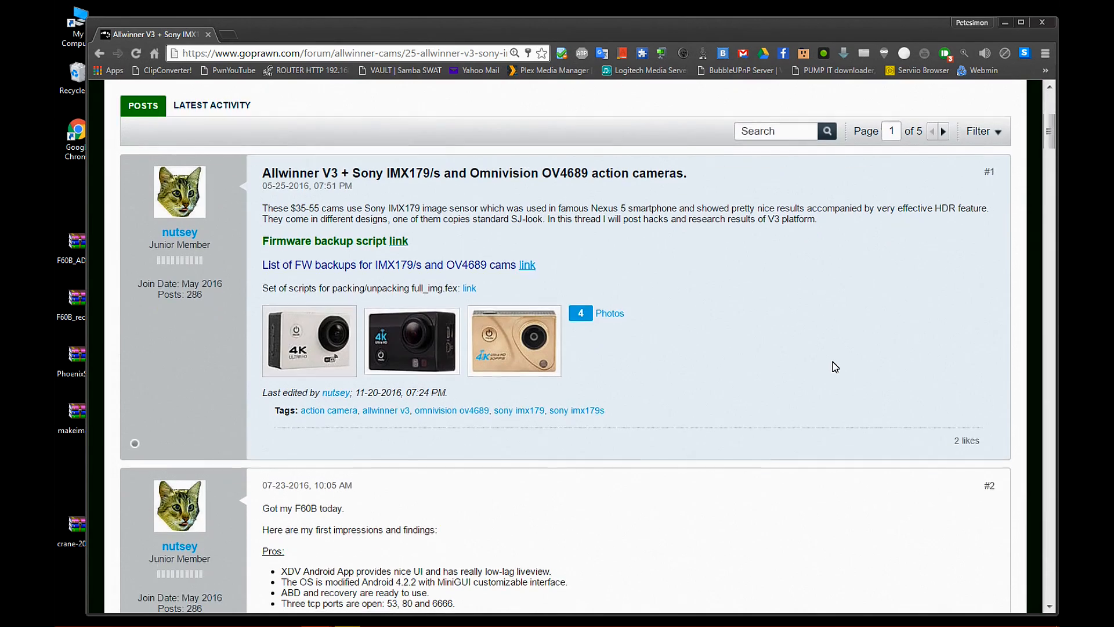
pyautogui.scroll(-4, 835, 366)
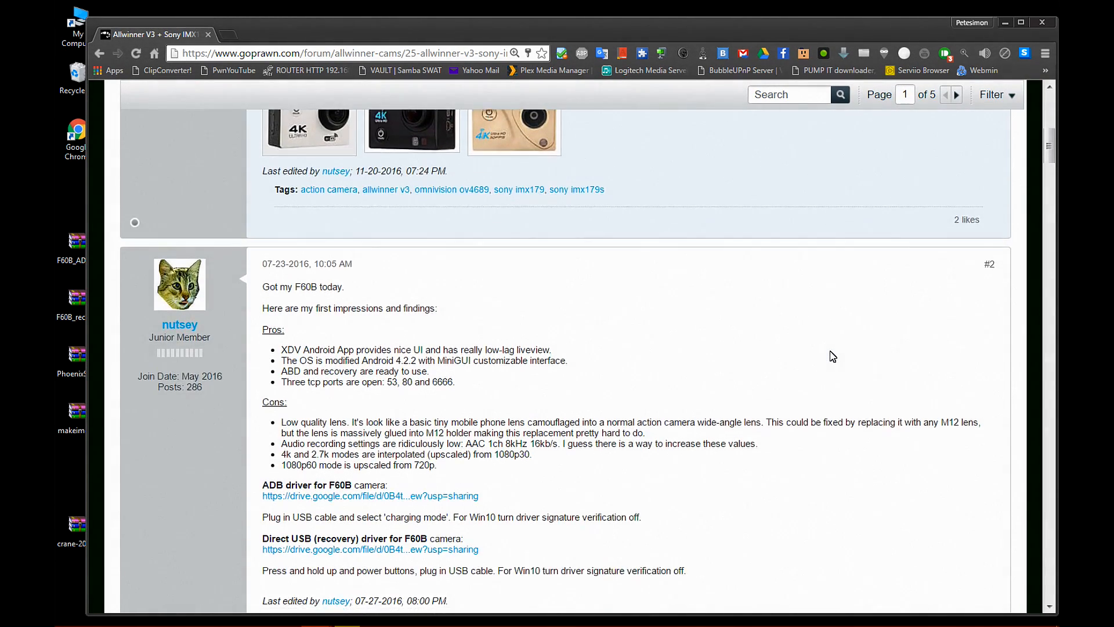
pyautogui.scroll(-3, 832, 356)
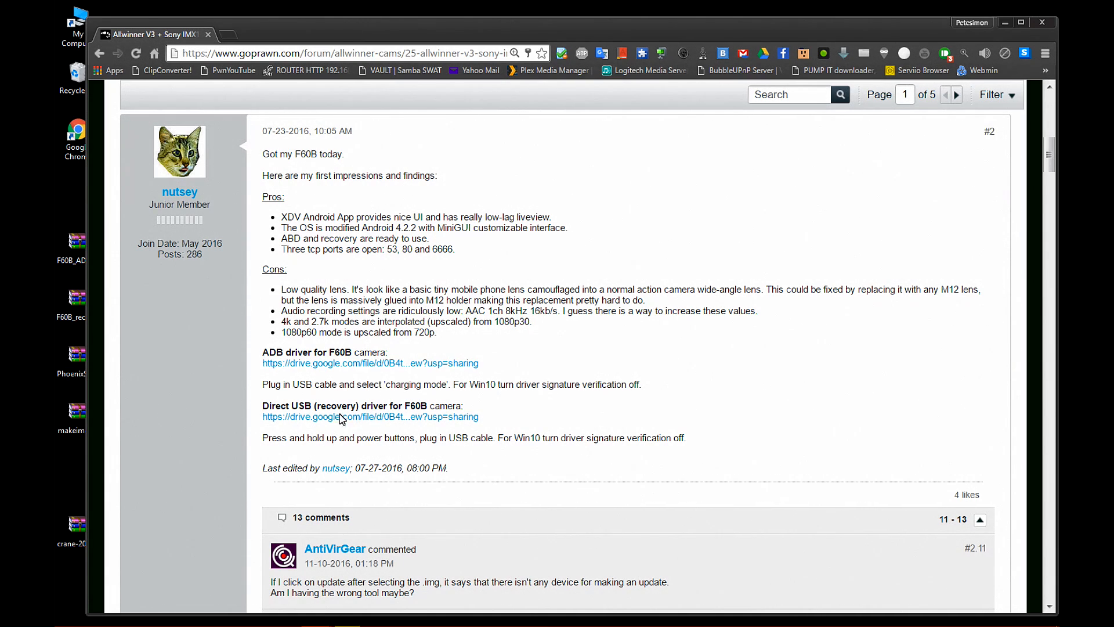
pyautogui.click(464, 365)
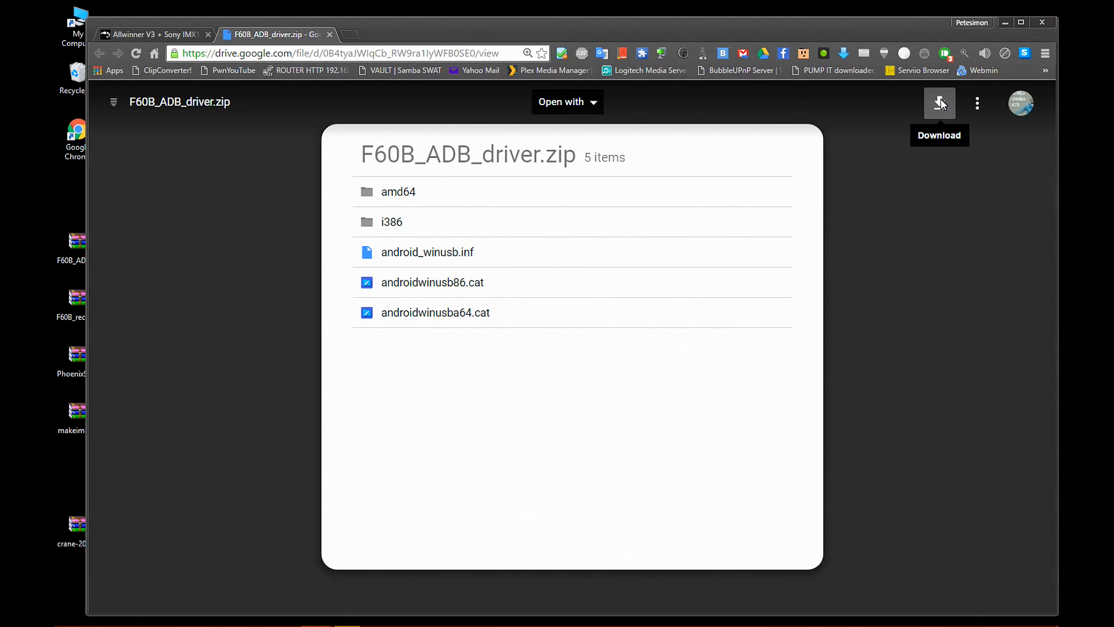
# Download the ADB driver archive to the Desktop as F60B_ADB_driver.zip and close its Google Drive page
pyautogui.click(940, 104)
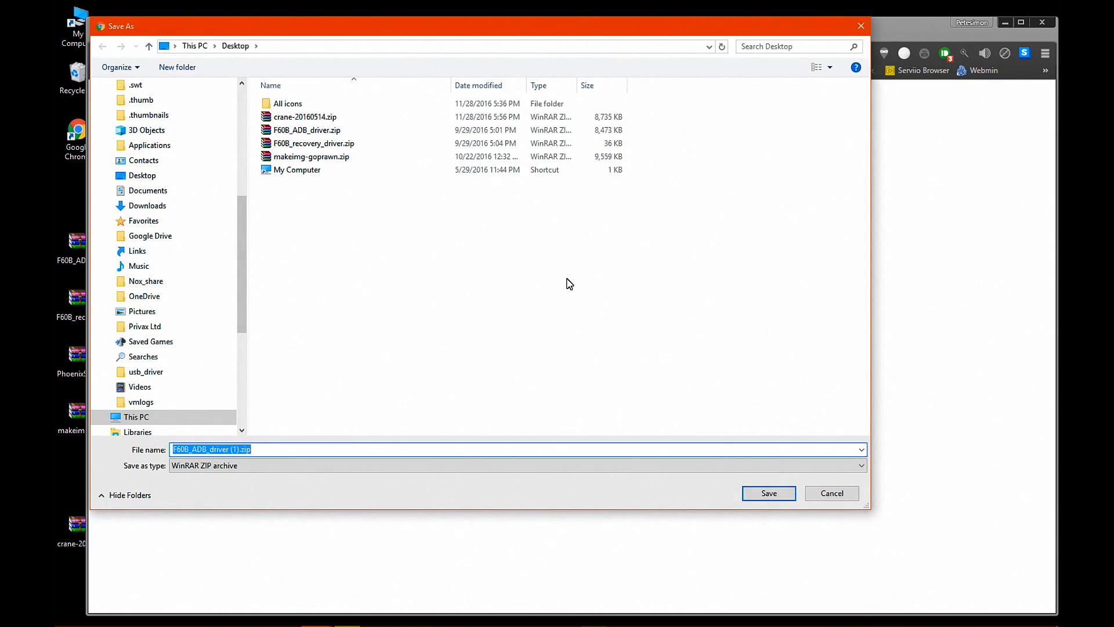
pyautogui.scroll(6, 193, 227)
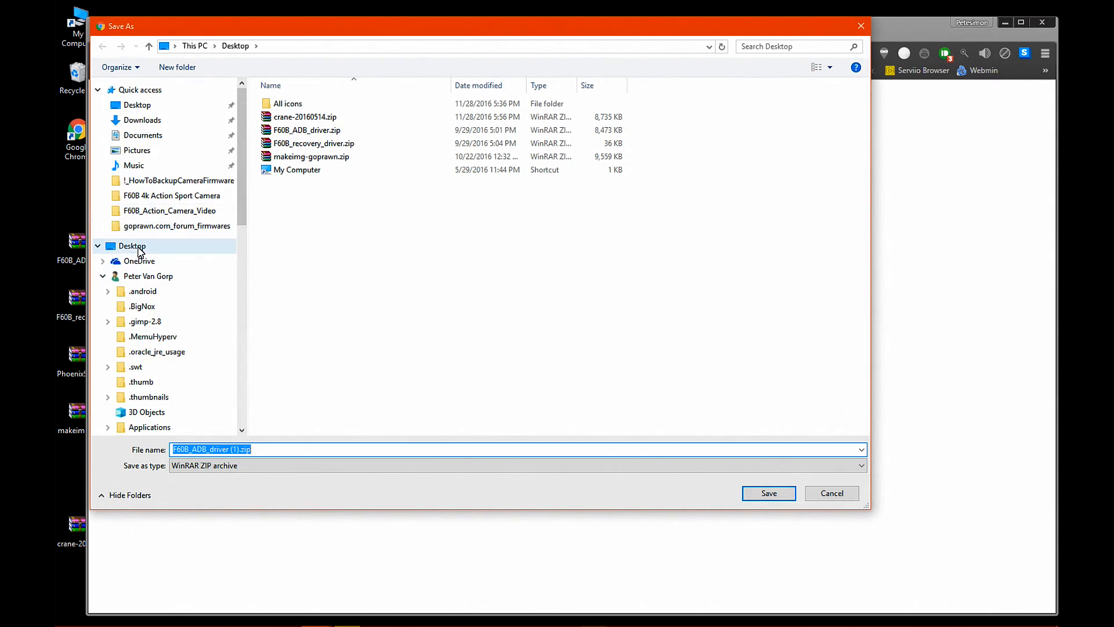
pyautogui.click(190, 246)
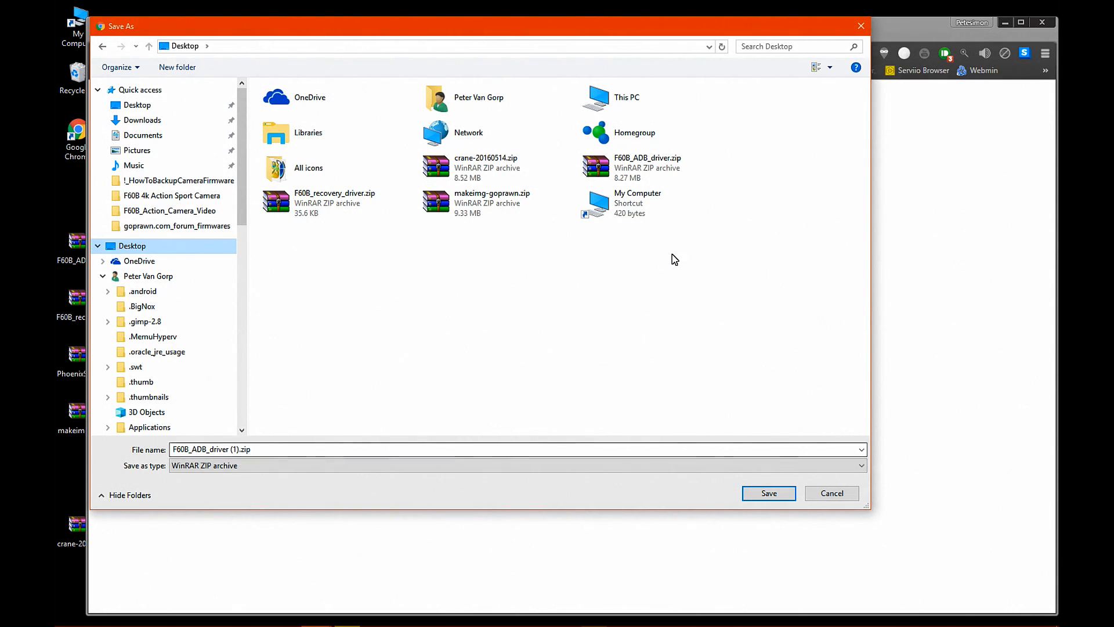
pyautogui.click(631, 167)
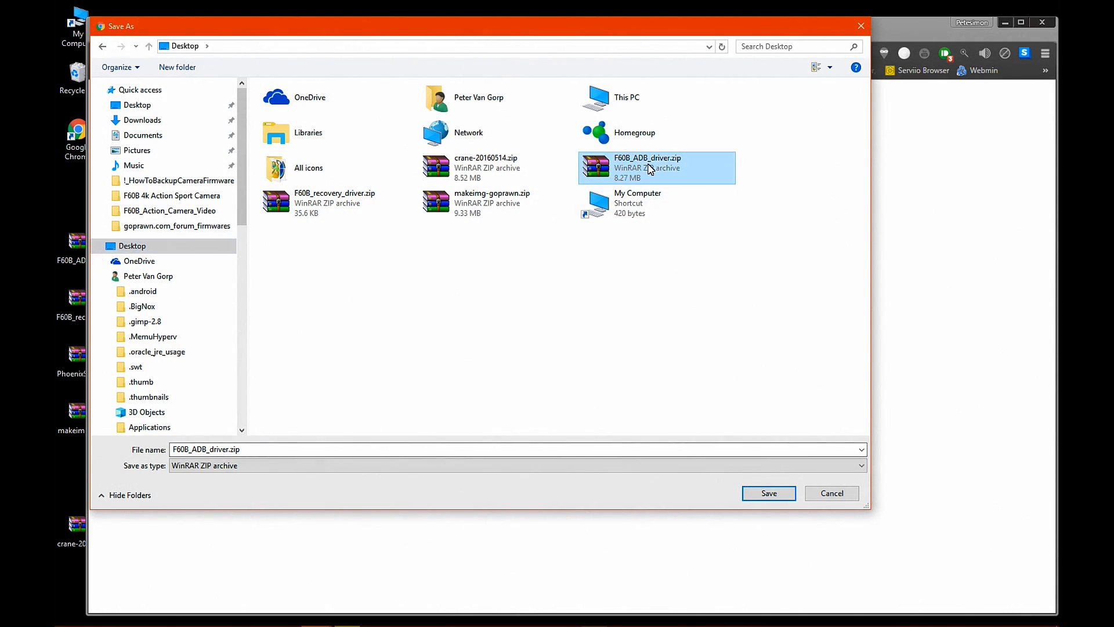
pyautogui.click(761, 494)
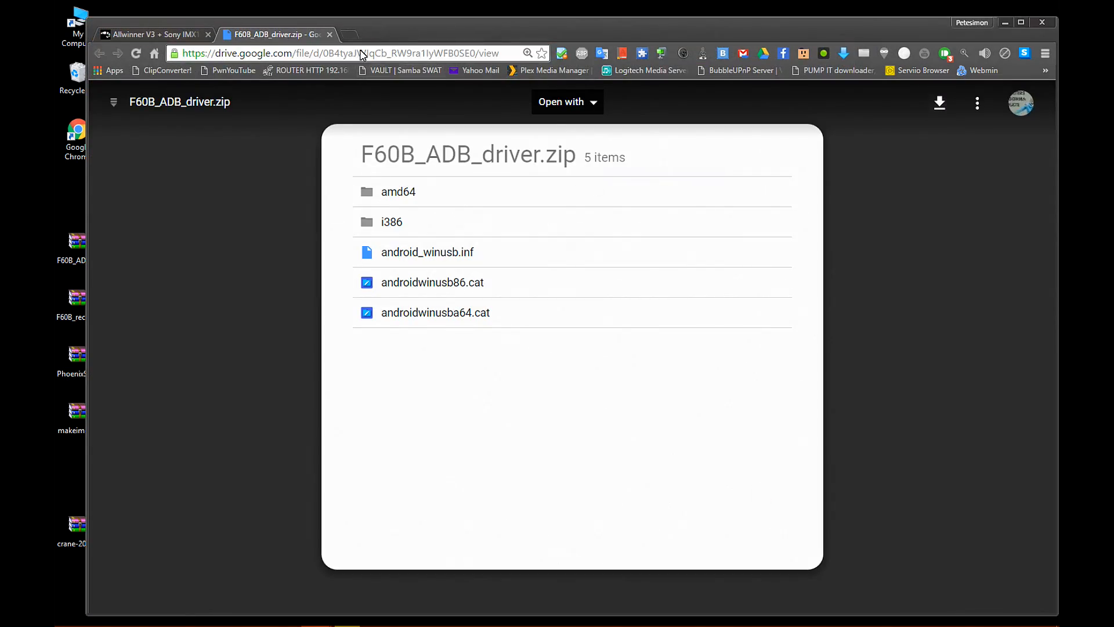
pyautogui.click(329, 34)
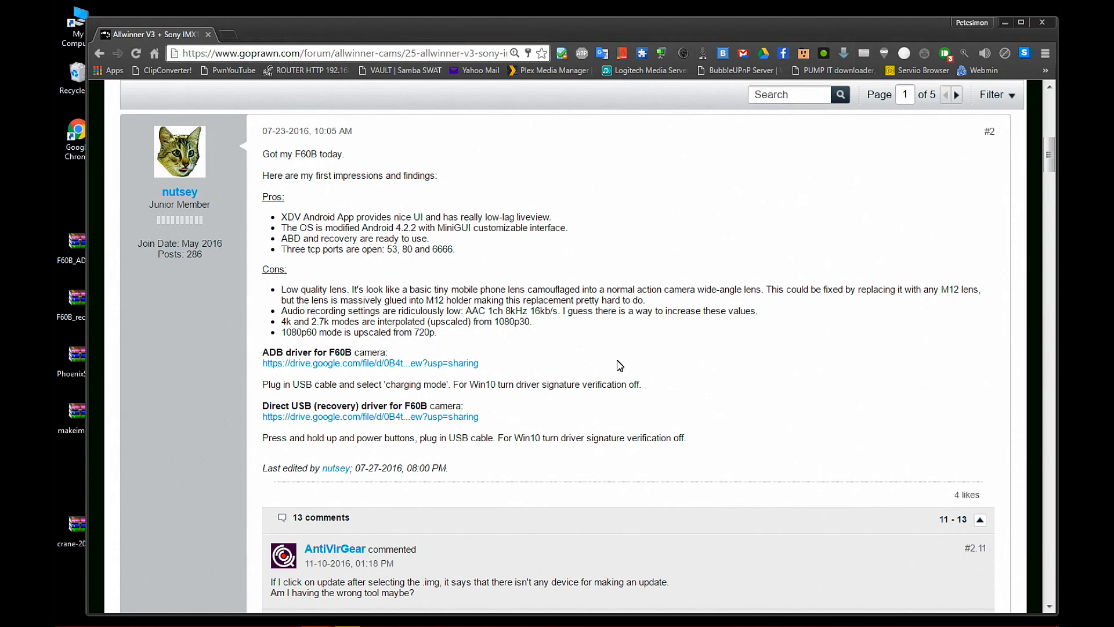
# Download the Direct USB (recovery) driver from post #2 to the Desktop as F60B_recovery_driver.zip and close its page
pyautogui.click(406, 417)
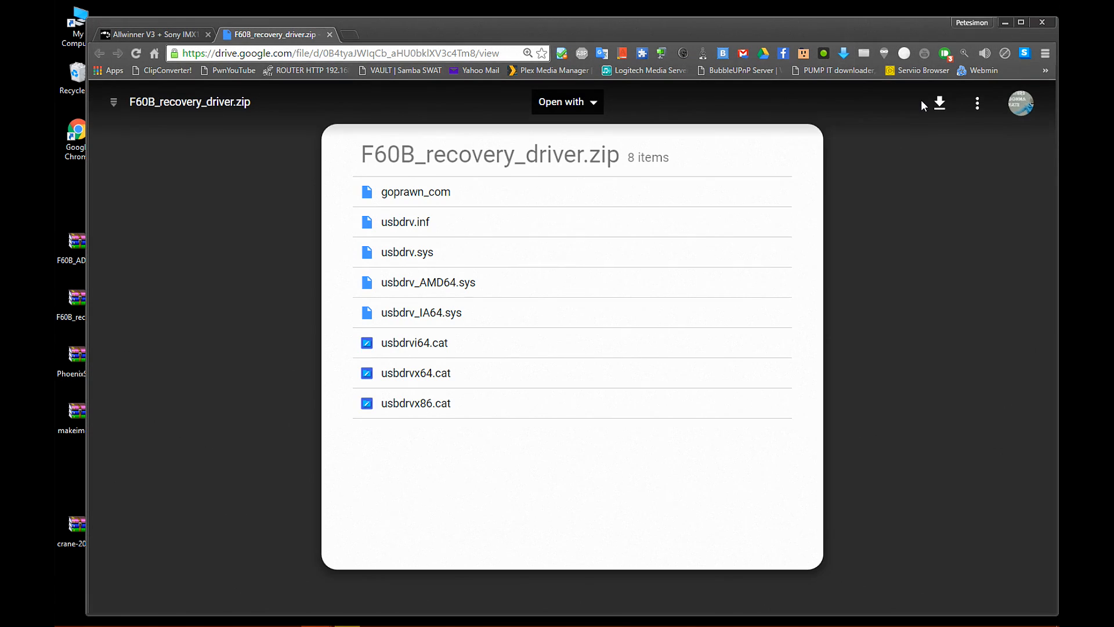
pyautogui.click(941, 102)
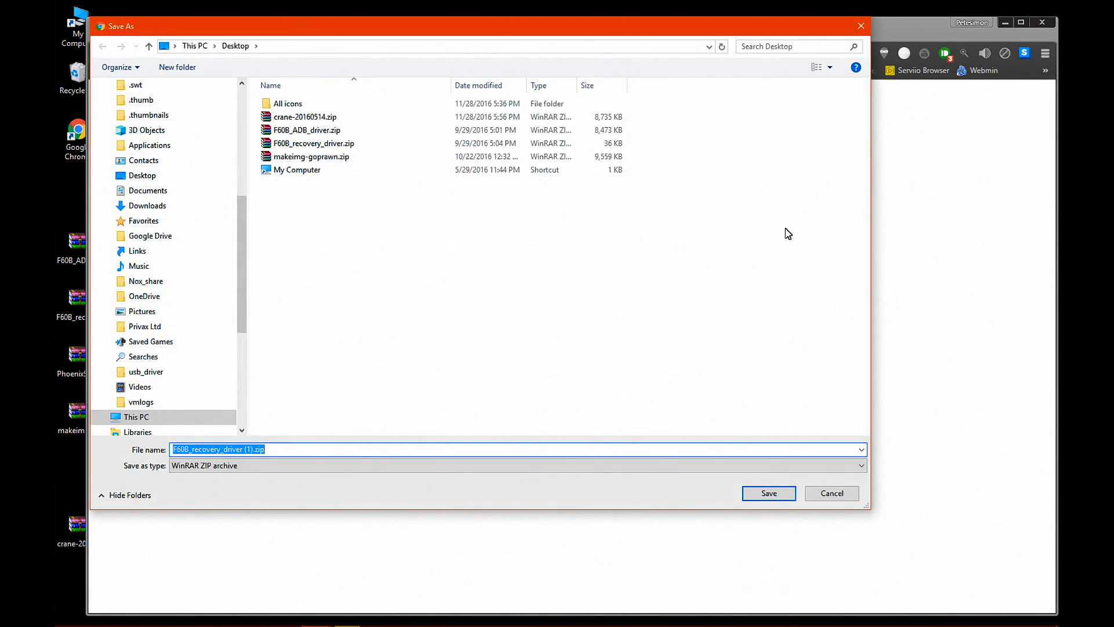
pyautogui.scroll(6, 191, 221)
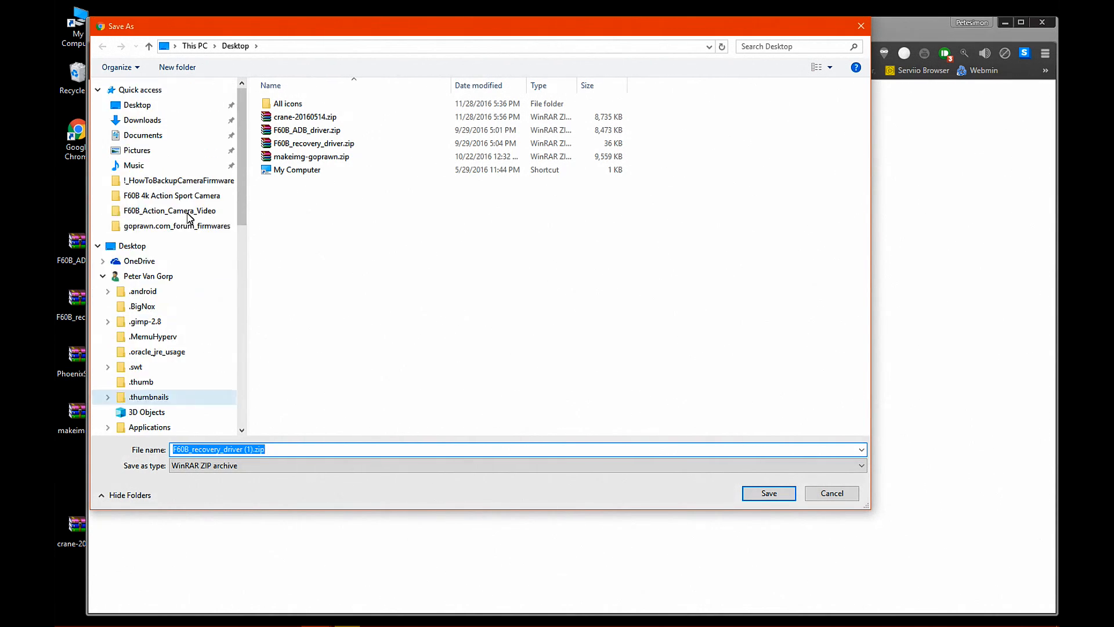
pyautogui.click(127, 245)
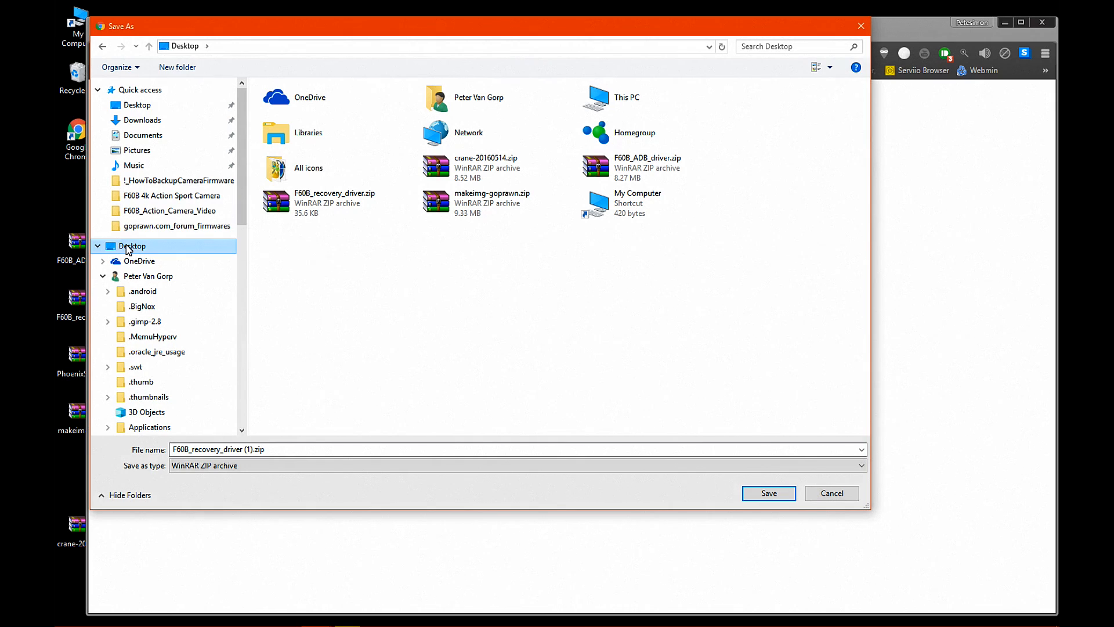
pyautogui.click(316, 210)
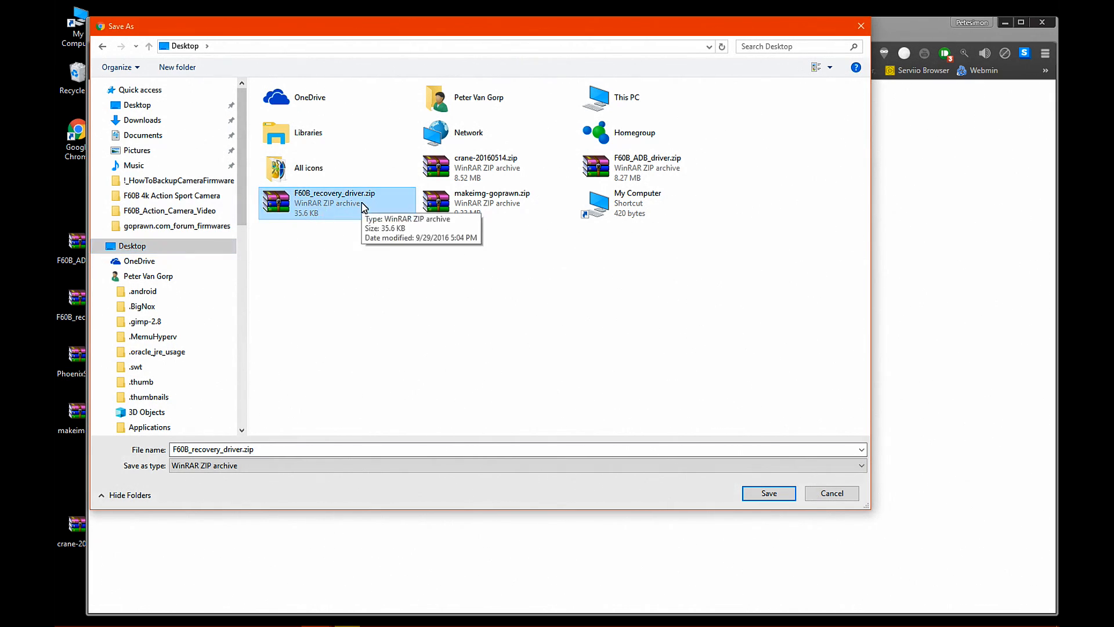
pyautogui.click(770, 494)
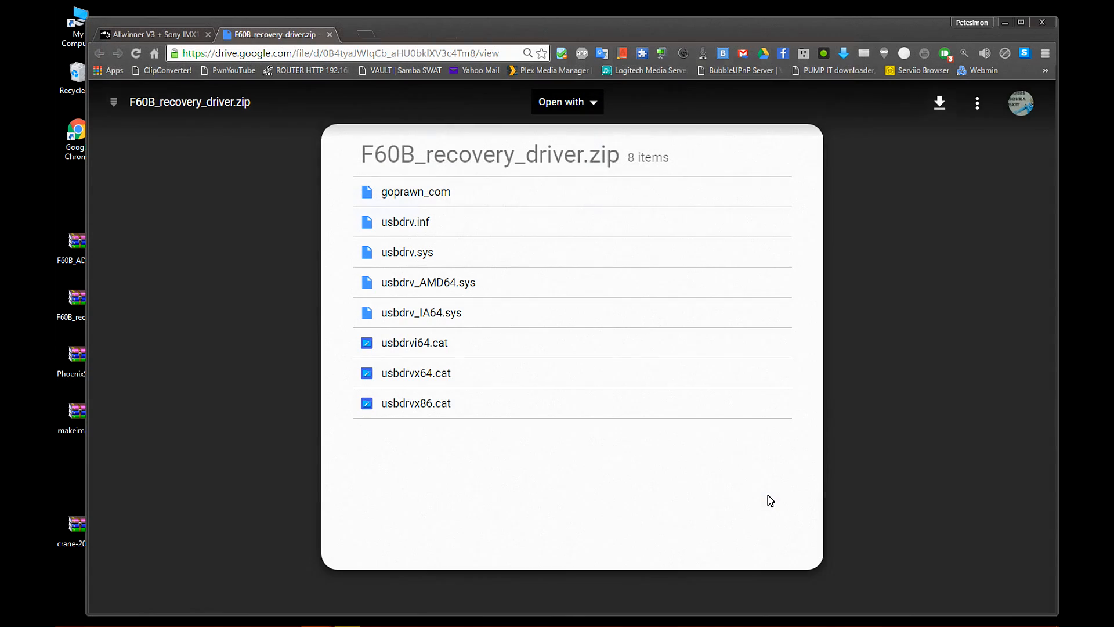
pyautogui.click(329, 35)
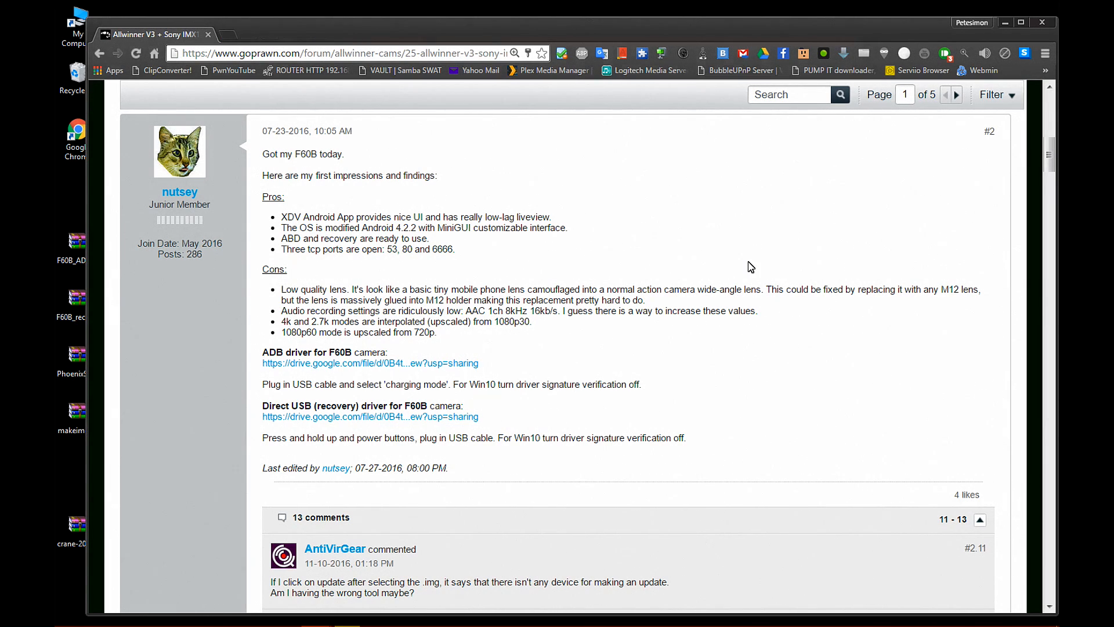
# Minimize the browser and switch to Notepad with the file links online.txt
pyautogui.scroll(-1, 751, 265)
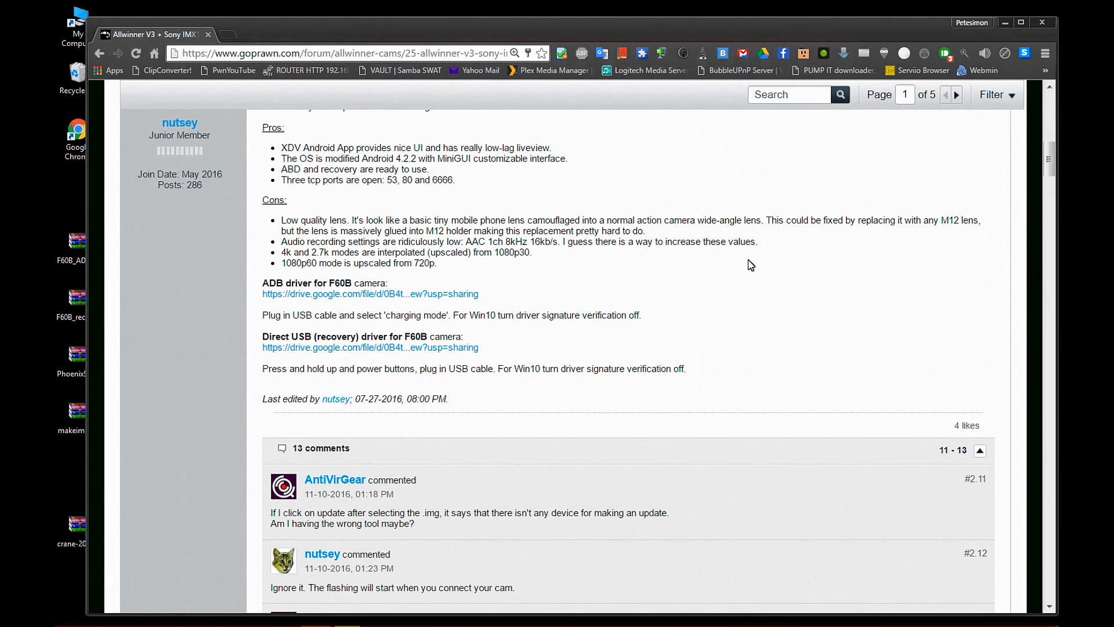
pyautogui.scroll(1, 751, 265)
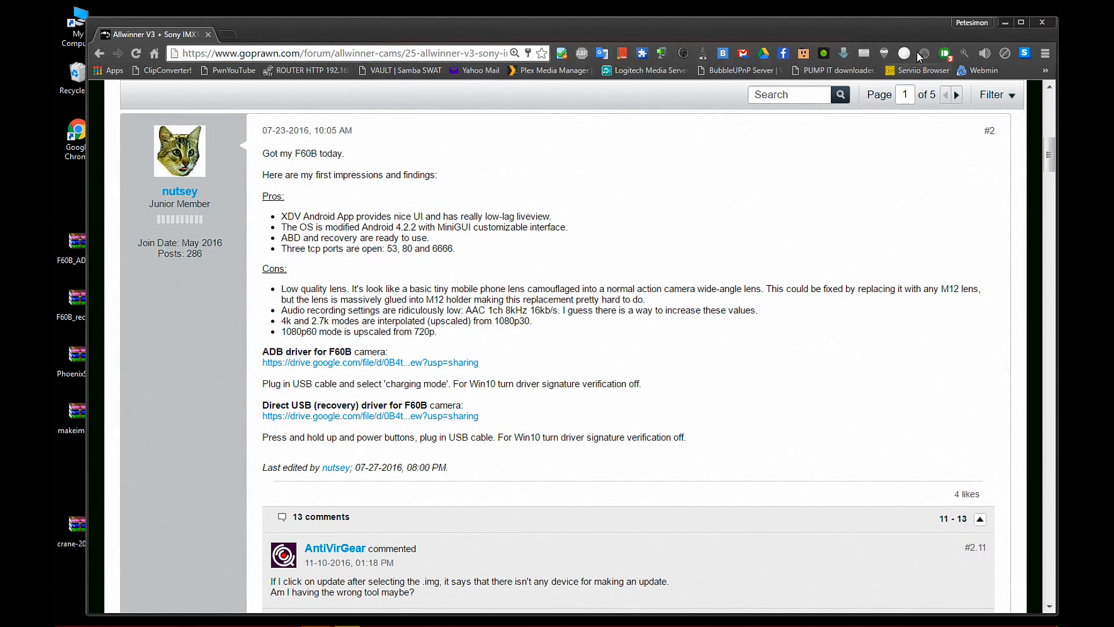
pyautogui.click(1005, 23)
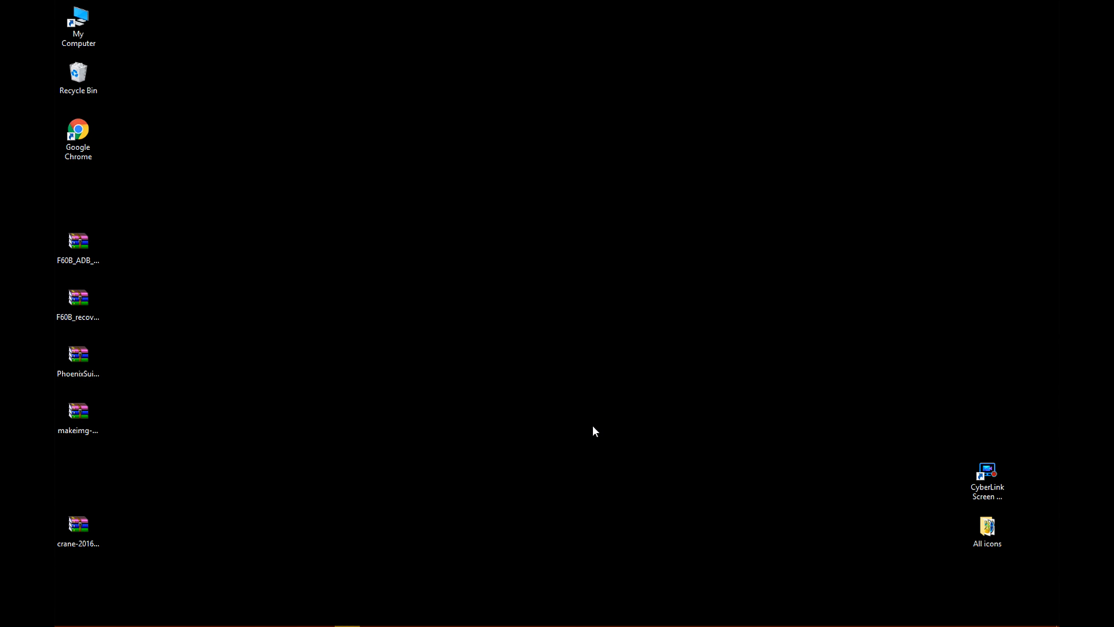
pyautogui.click(686, 614)
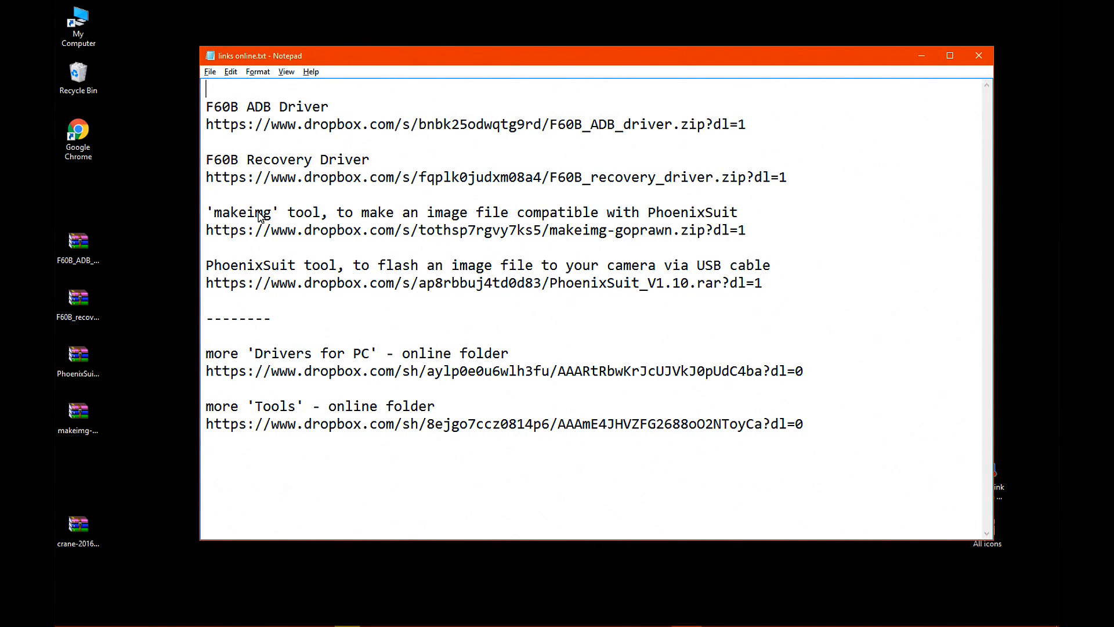
# Copy the Dropbox download link for makeimg-goprawn.zip from the list of links
pyautogui.moveTo(208, 216); pyautogui.dragTo(788, 240)
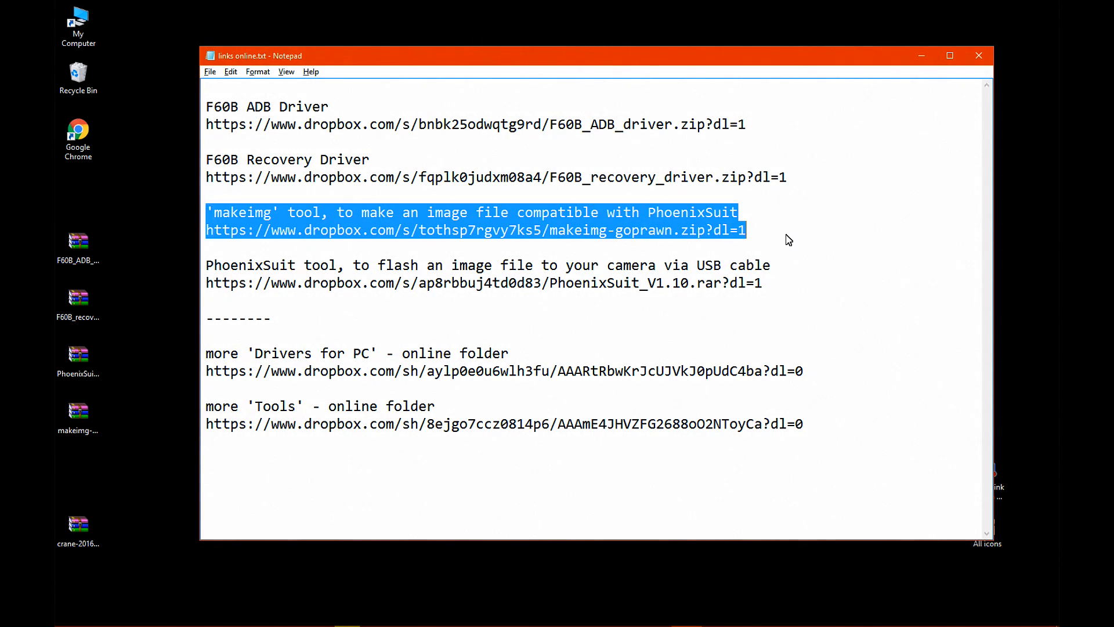
pyautogui.click(788, 239)
pyautogui.moveTo(208, 231); pyautogui.dragTo(750, 229)
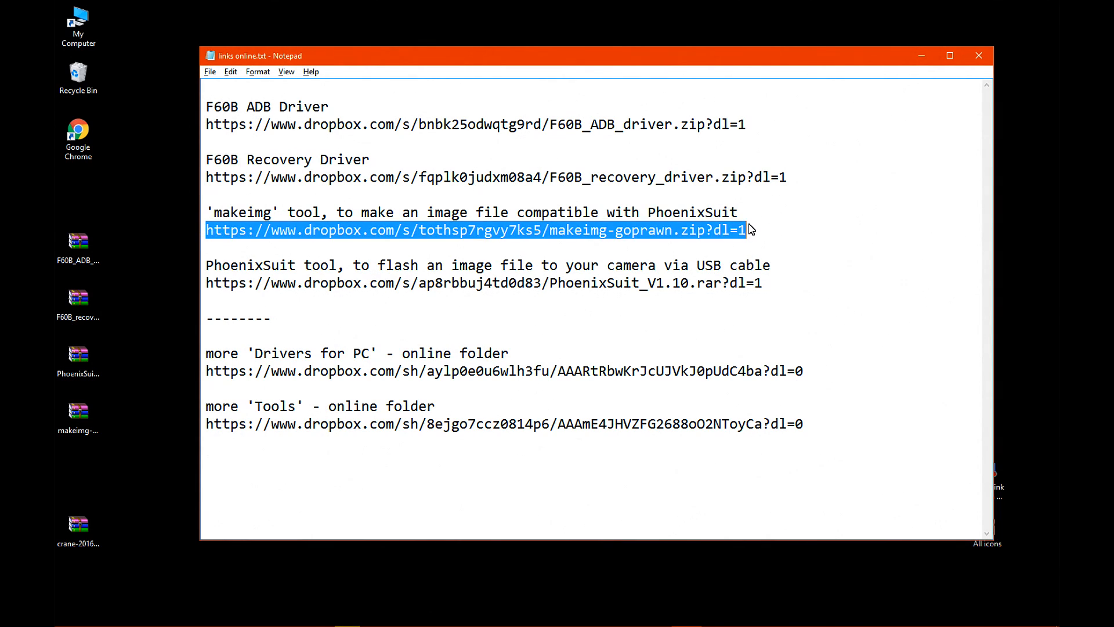
pyautogui.rightClick(687, 238)
pyautogui.click(708, 268)
pyautogui.click(777, 233)
# Switch to the Chrome window with the goprawn forum thread and load the copied makeimg-goprawn.zip link in a new tab
pyautogui.moveTo(371, 621)
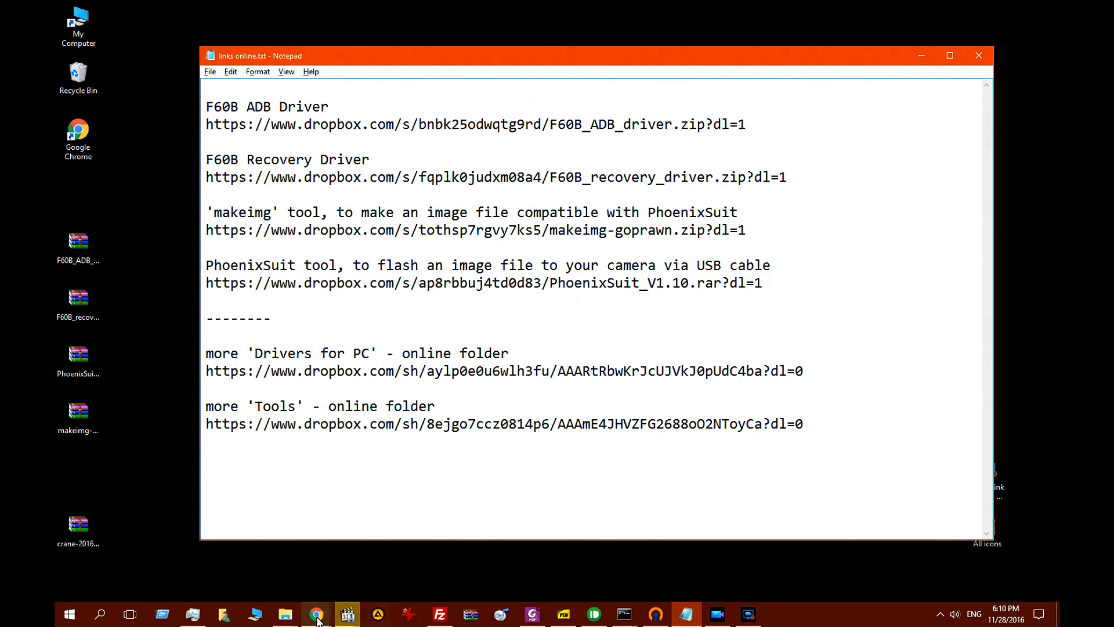
pyautogui.moveTo(318, 620)
pyautogui.moveTo(518, 572)
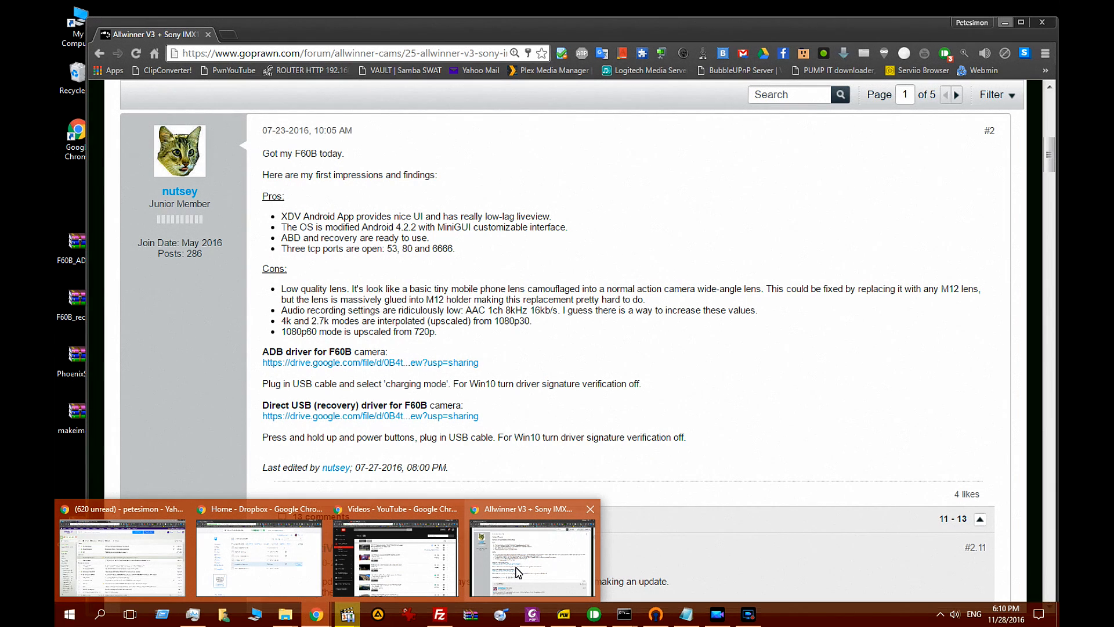
pyautogui.click(518, 572)
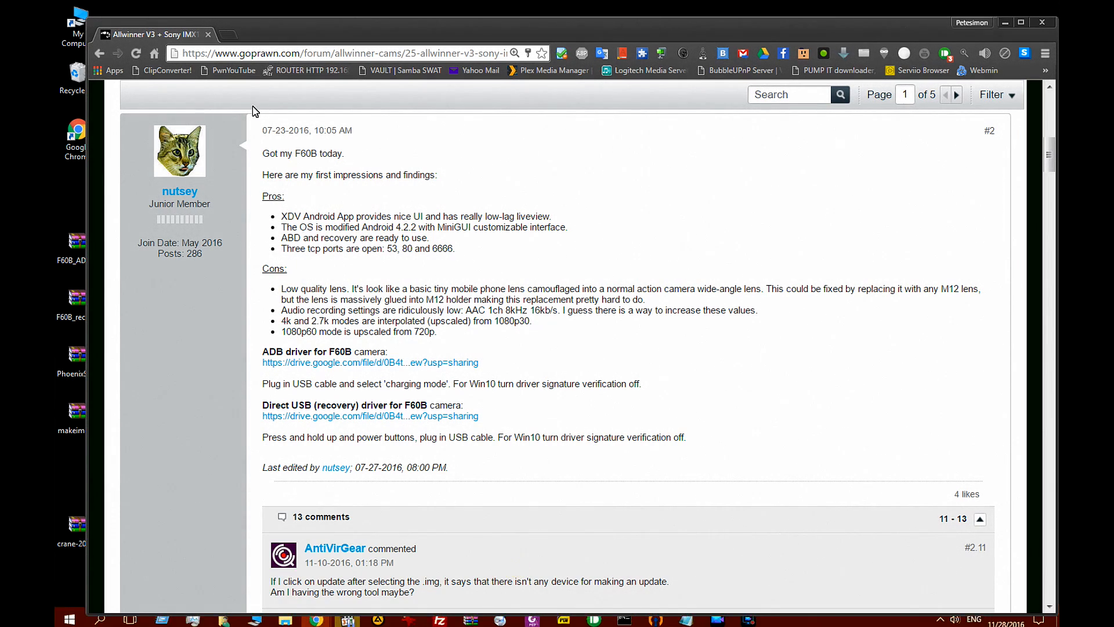
pyautogui.click(226, 37)
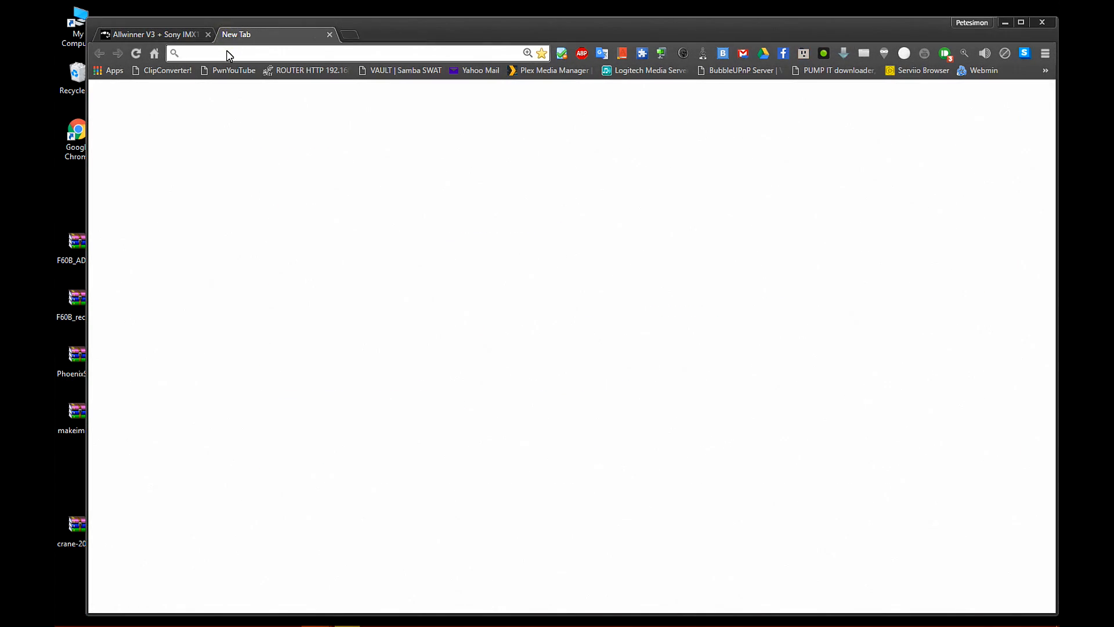
pyautogui.rightClick(227, 52)
pyautogui.click(269, 129)
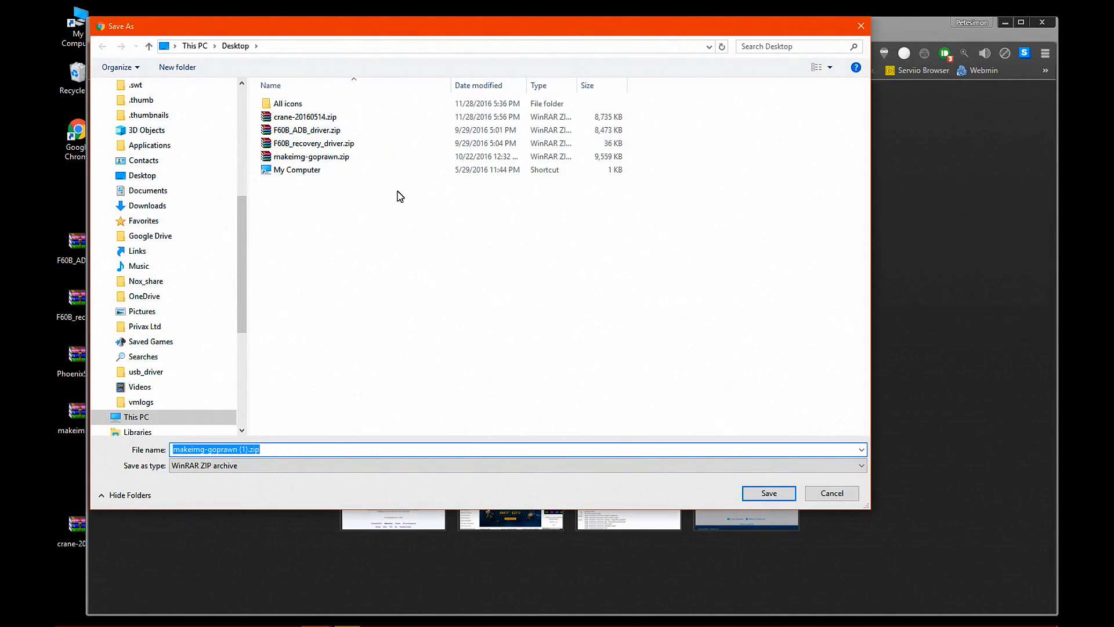
# Save the makeimg download to the Desktop under the existing file name makeimg-goprawn.zip
pyautogui.scroll(5, 131, 210)
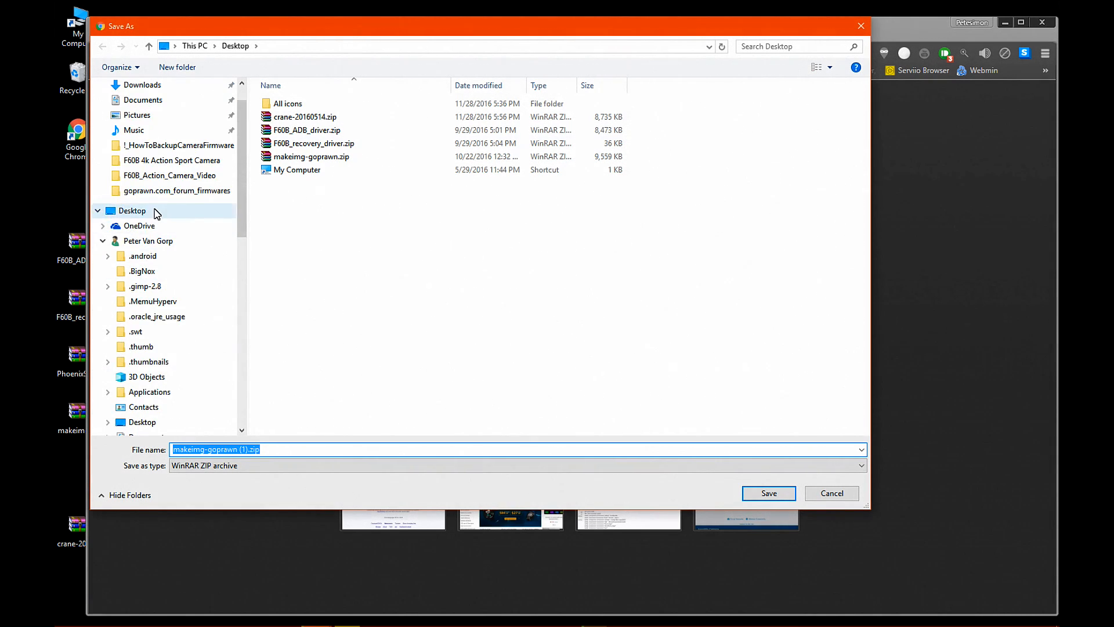
pyautogui.click(155, 211)
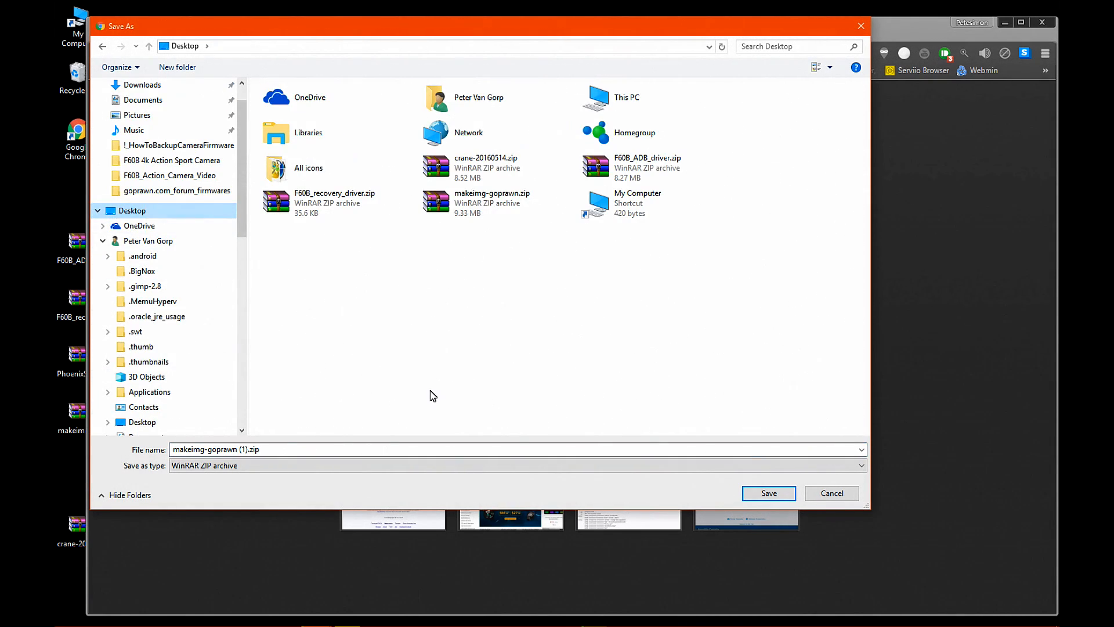
pyautogui.click(469, 210)
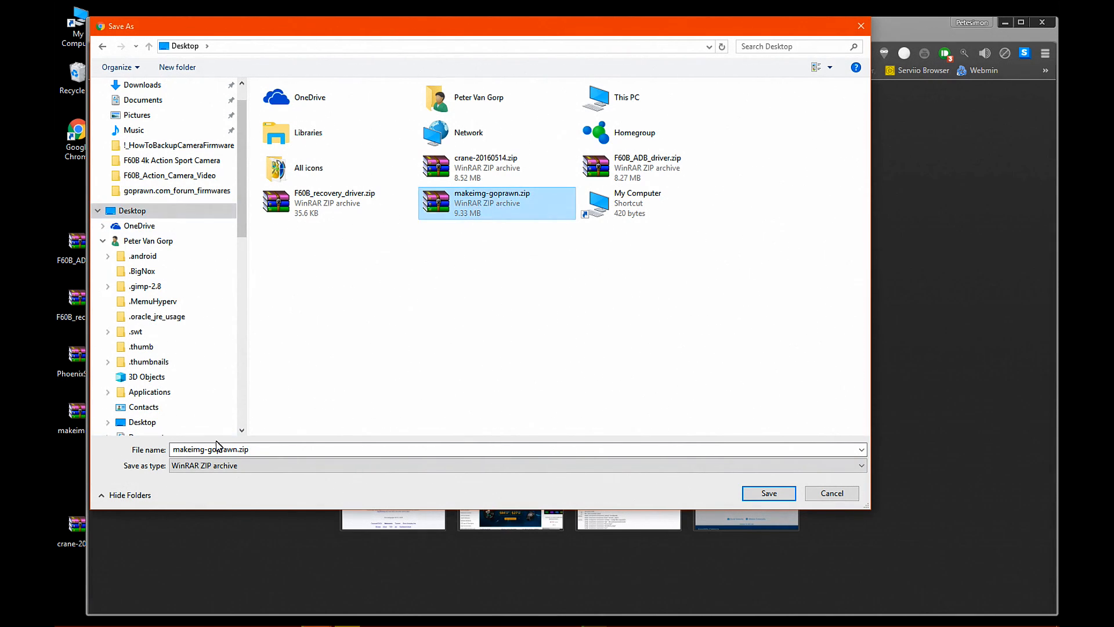
pyautogui.click(768, 494)
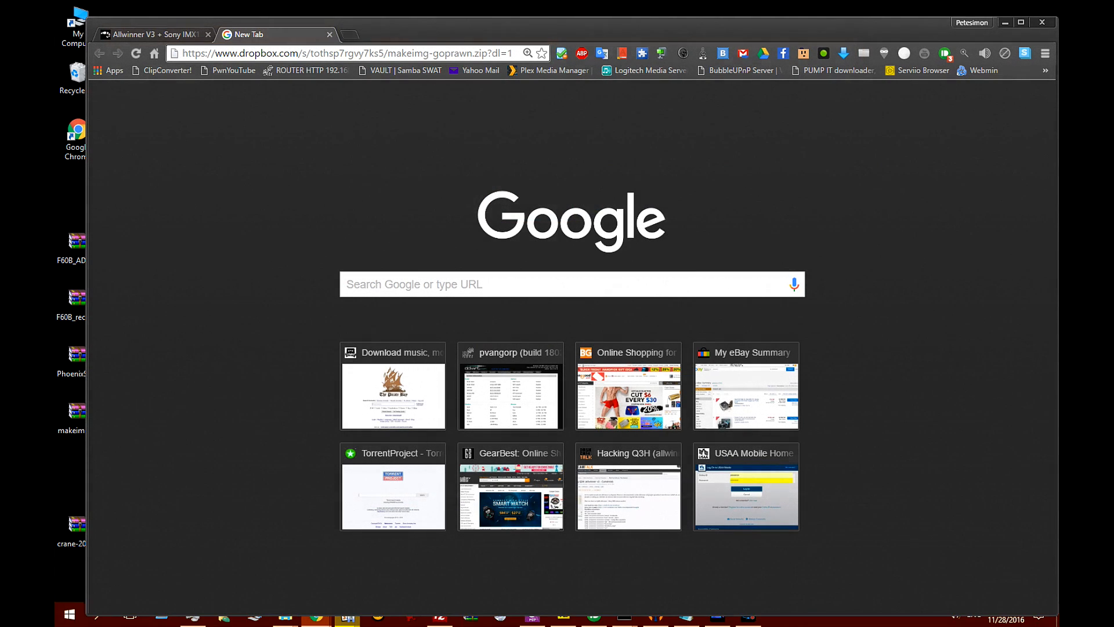
# Switch to Notepad with links online.txt and copy the Dropbox download link for PhoenixSuit_V1.10.rar
pyautogui.click(685, 618)
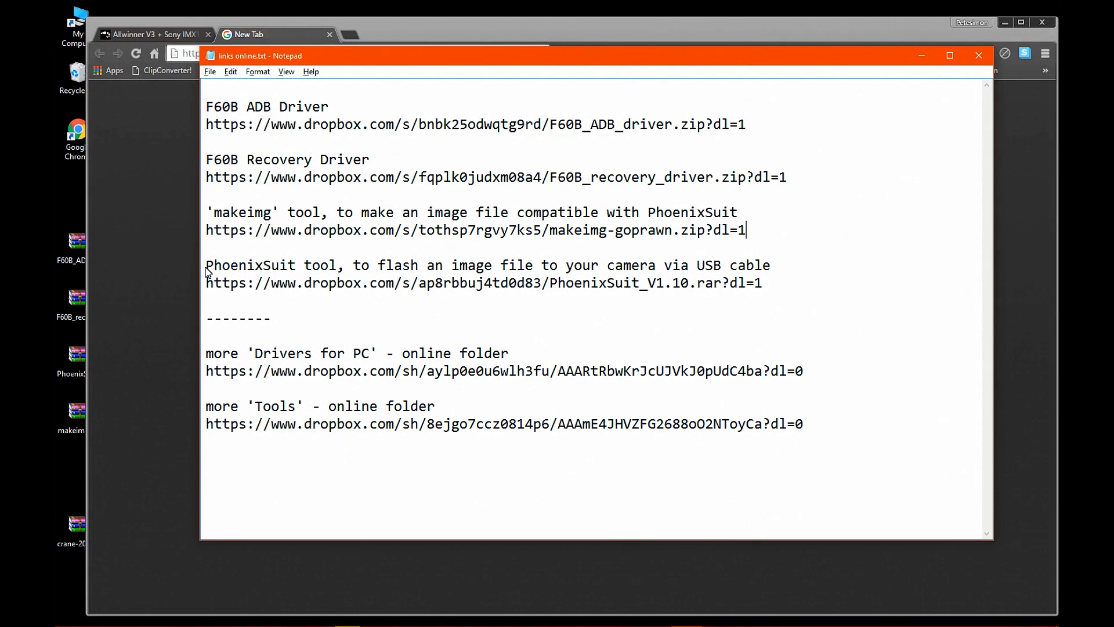
pyautogui.moveTo(204, 263); pyautogui.dragTo(761, 284)
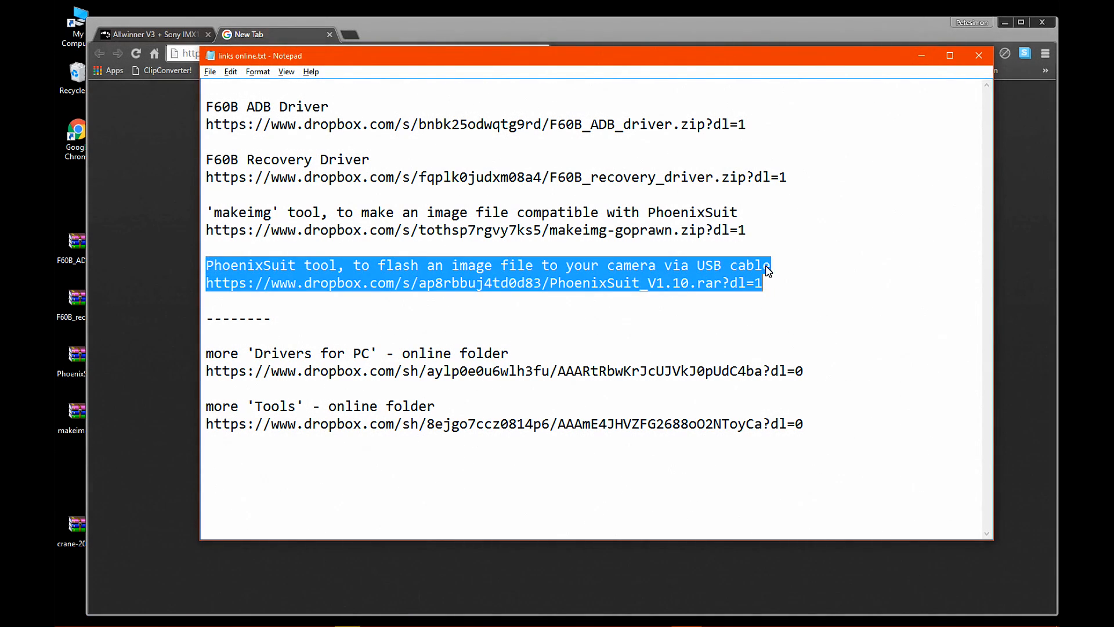
pyautogui.click(780, 280)
pyautogui.moveTo(210, 289); pyautogui.dragTo(776, 289)
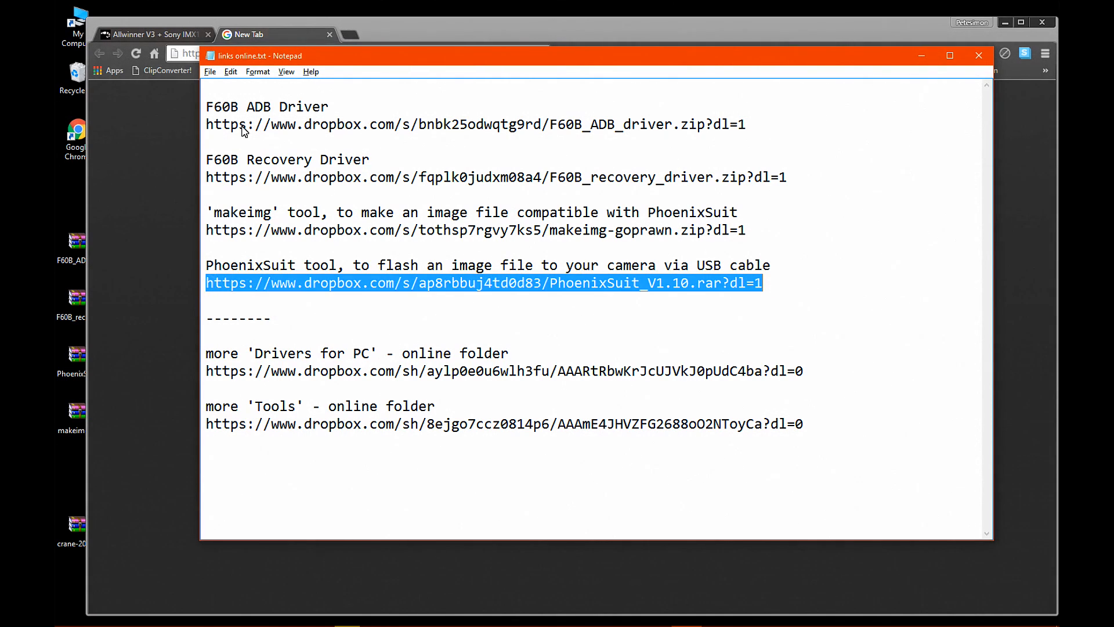
pyautogui.rightClick(464, 289)
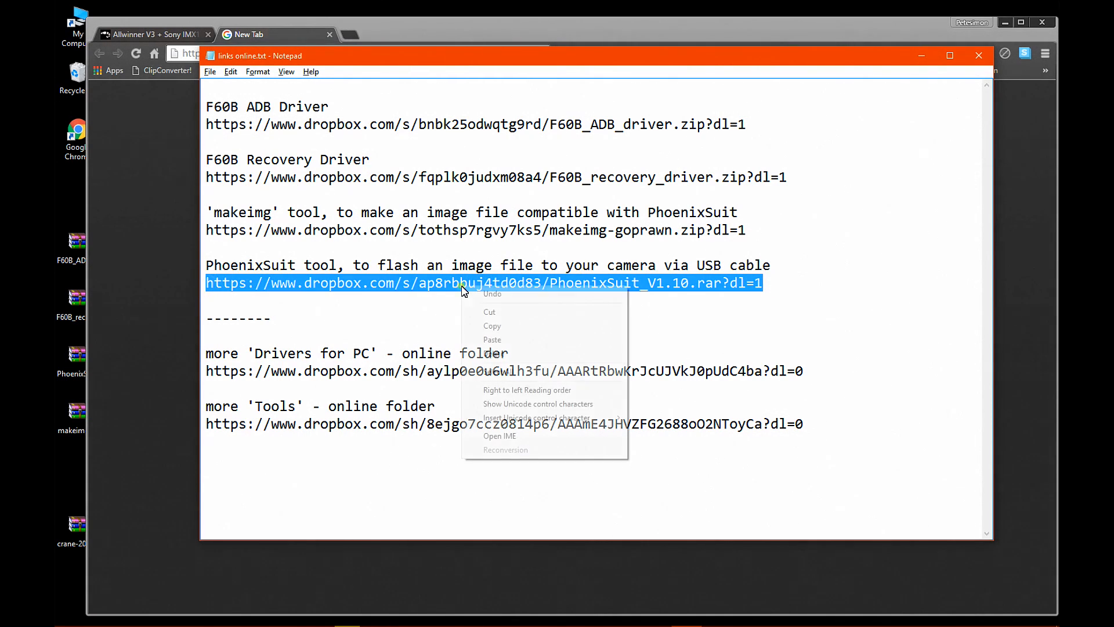
pyautogui.click(471, 326)
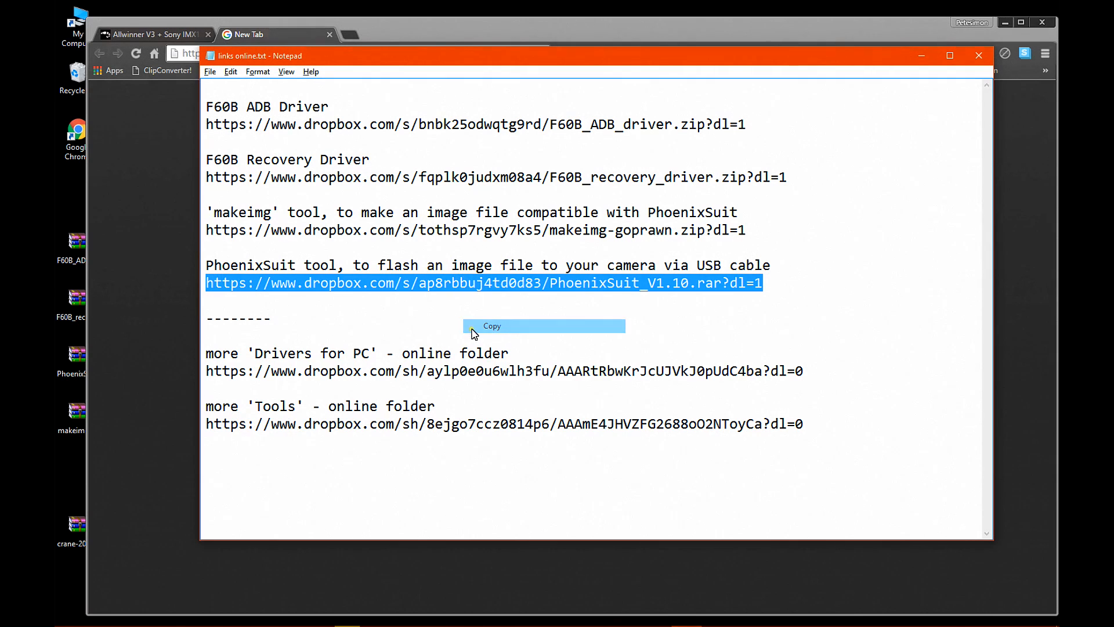
# Switch back to Chrome and load the copied PhoenixSuit_V1.10.rar link in another new tab
pyautogui.click(409, 29)
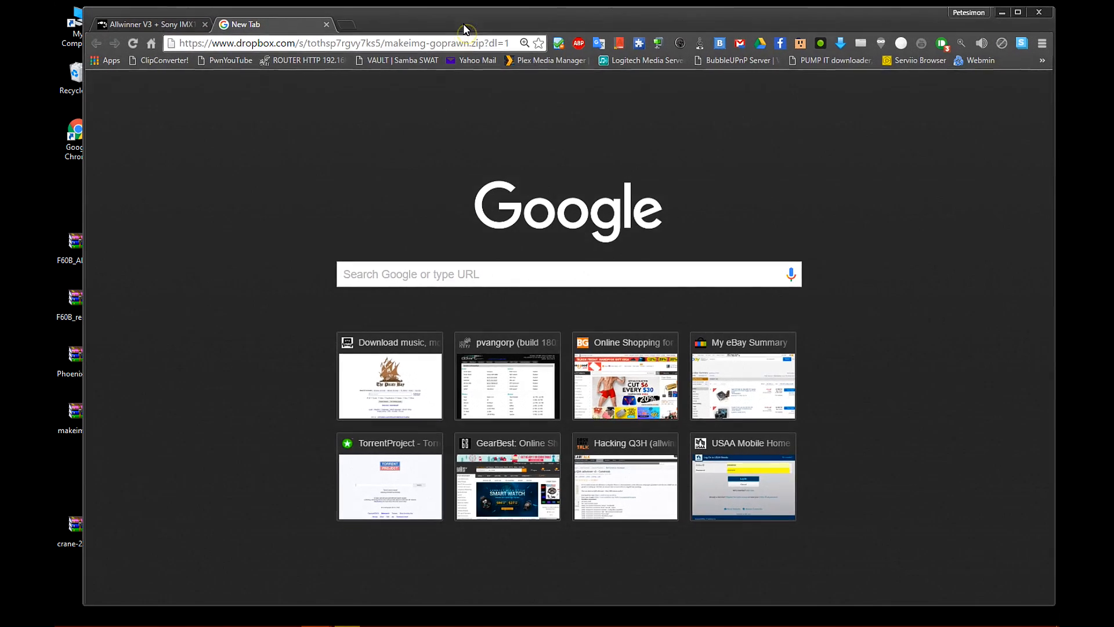
pyautogui.click(347, 25)
pyautogui.rightClick(349, 43)
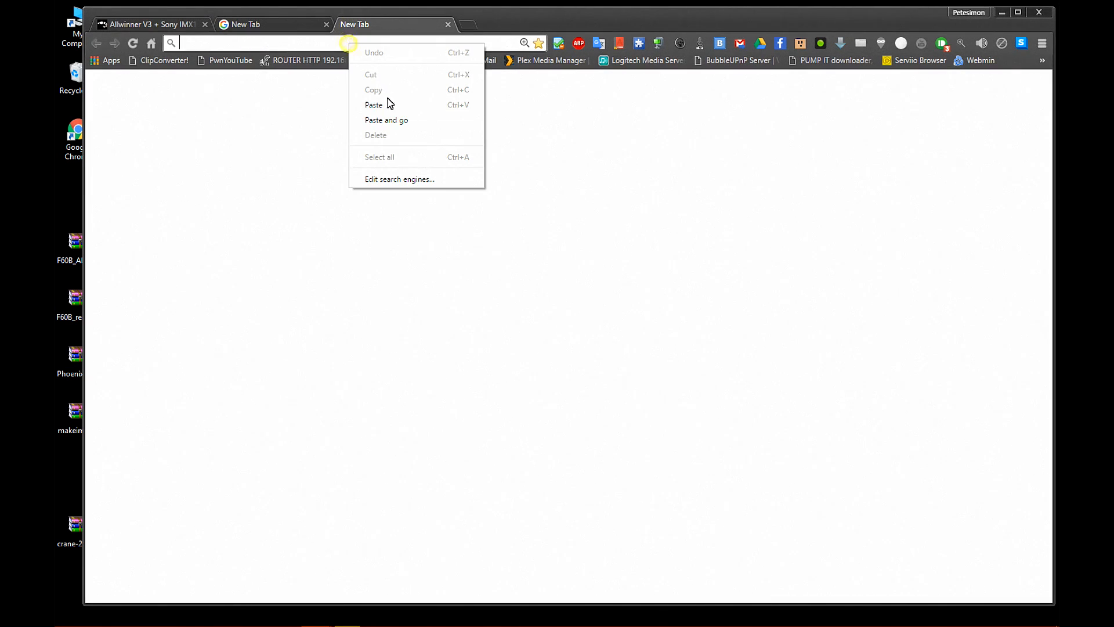
pyautogui.click(387, 120)
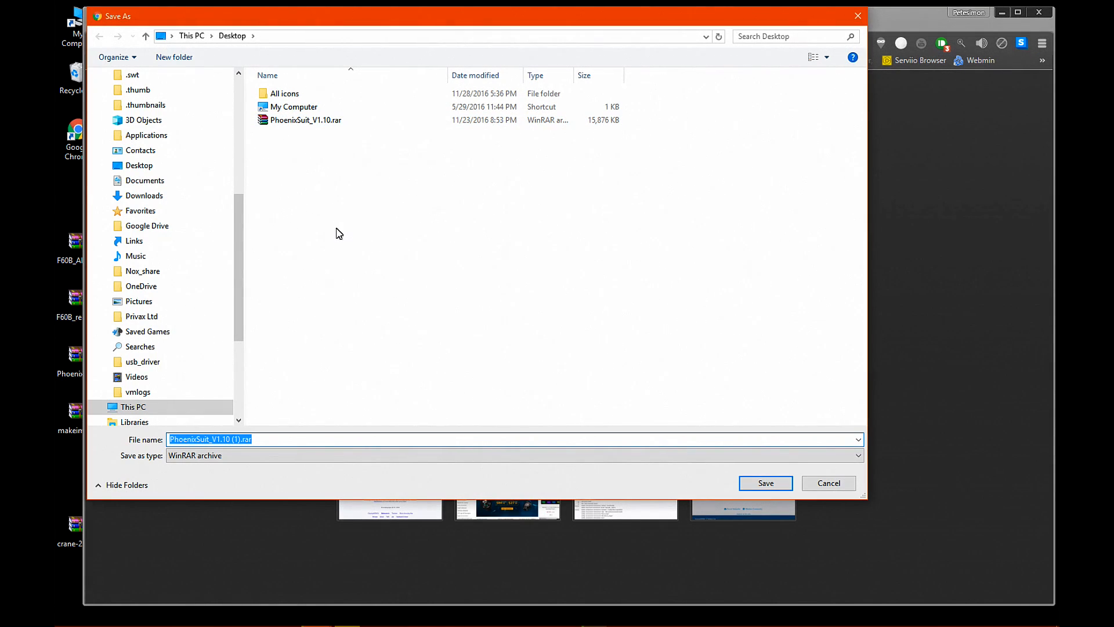
# Save the PhoenixSuit download to the Desktop under the existing file name PhoenixSuit_V1.10.rar
pyautogui.scroll(4, 130, 210)
pyautogui.scroll(3, 133, 212)
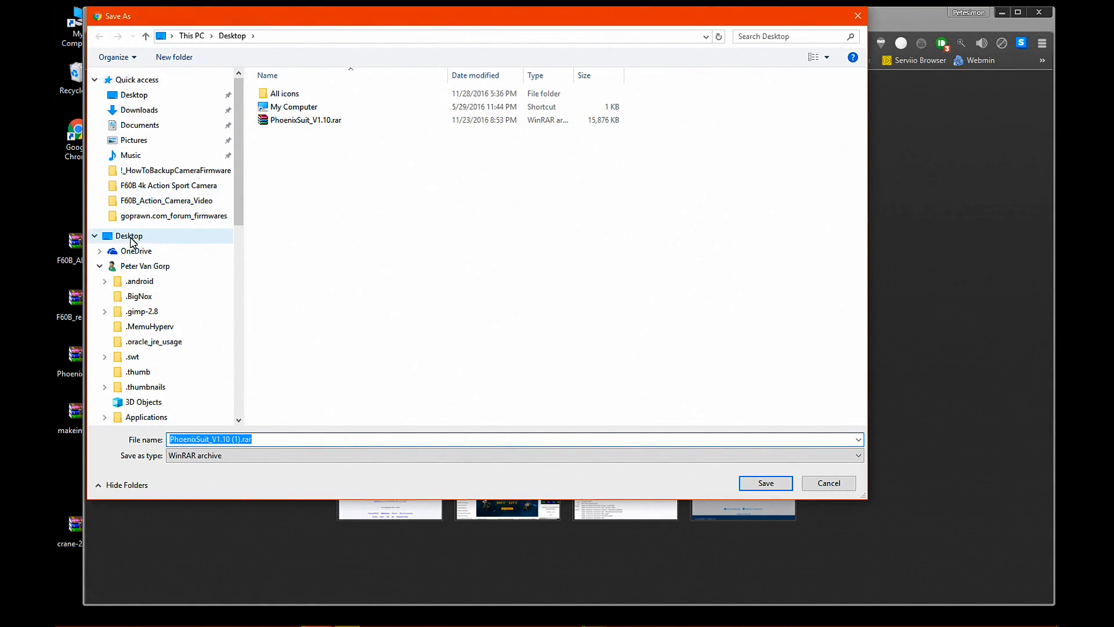
pyautogui.click(130, 236)
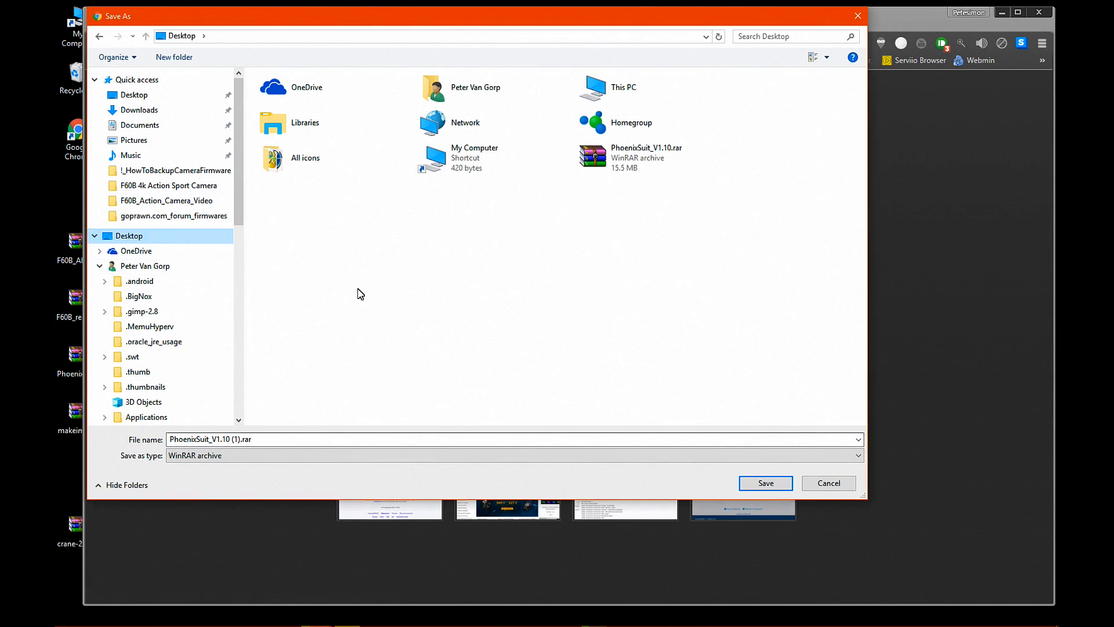
pyautogui.click(612, 164)
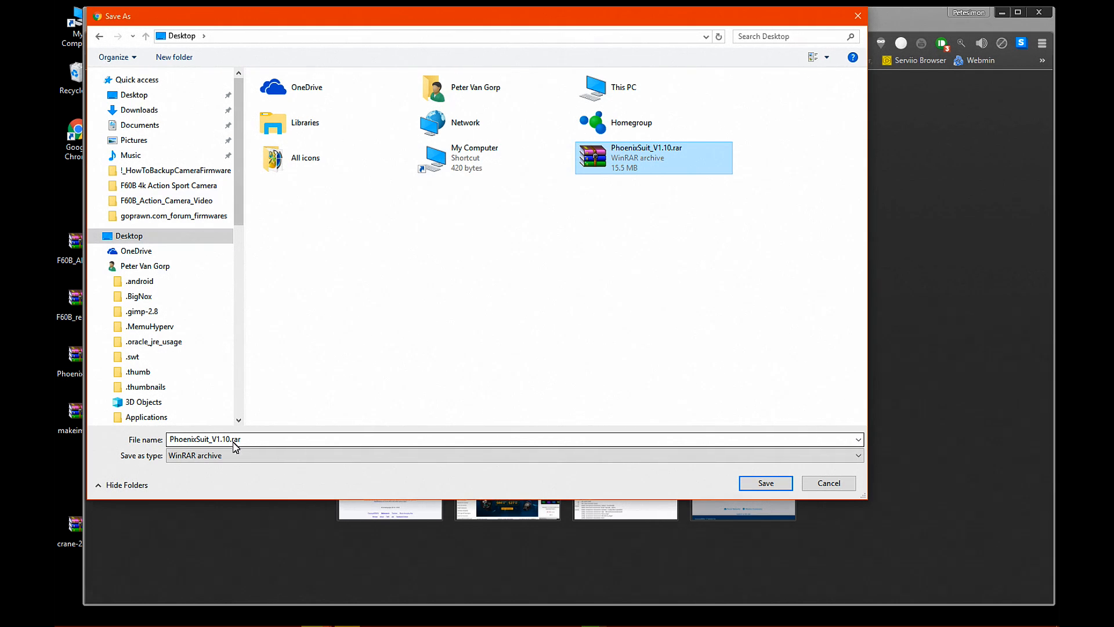
pyautogui.click(766, 484)
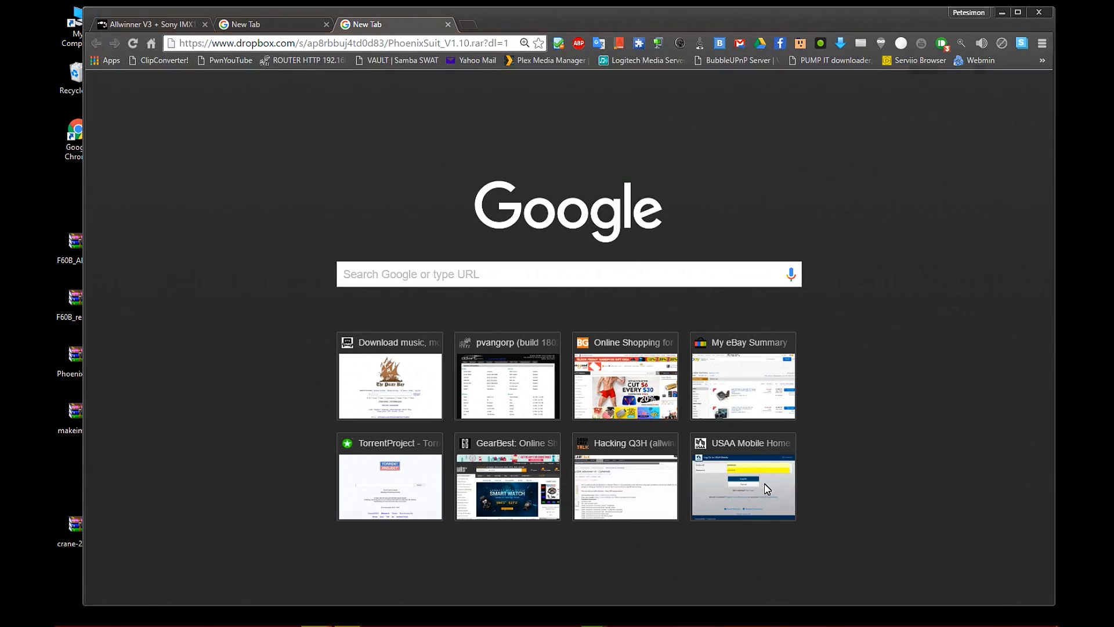
# Close the two leftover download tabs and minimize both the browser and the Notepad link list to clear the desktop
pyautogui.click(449, 26)
pyautogui.click(448, 24)
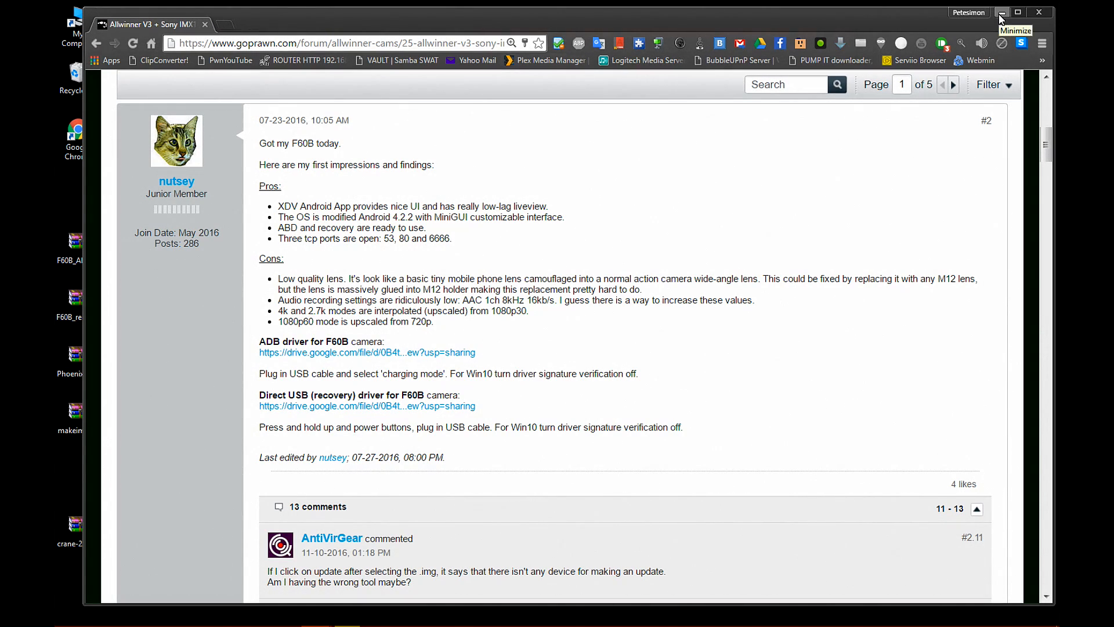
pyautogui.click(1001, 13)
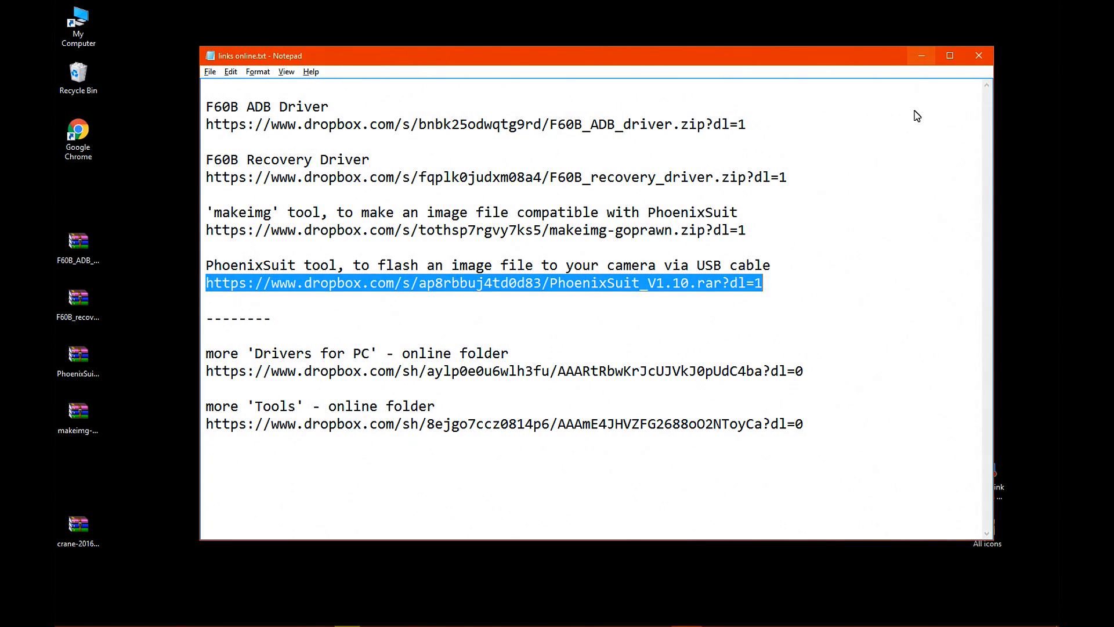
pyautogui.click(898, 176)
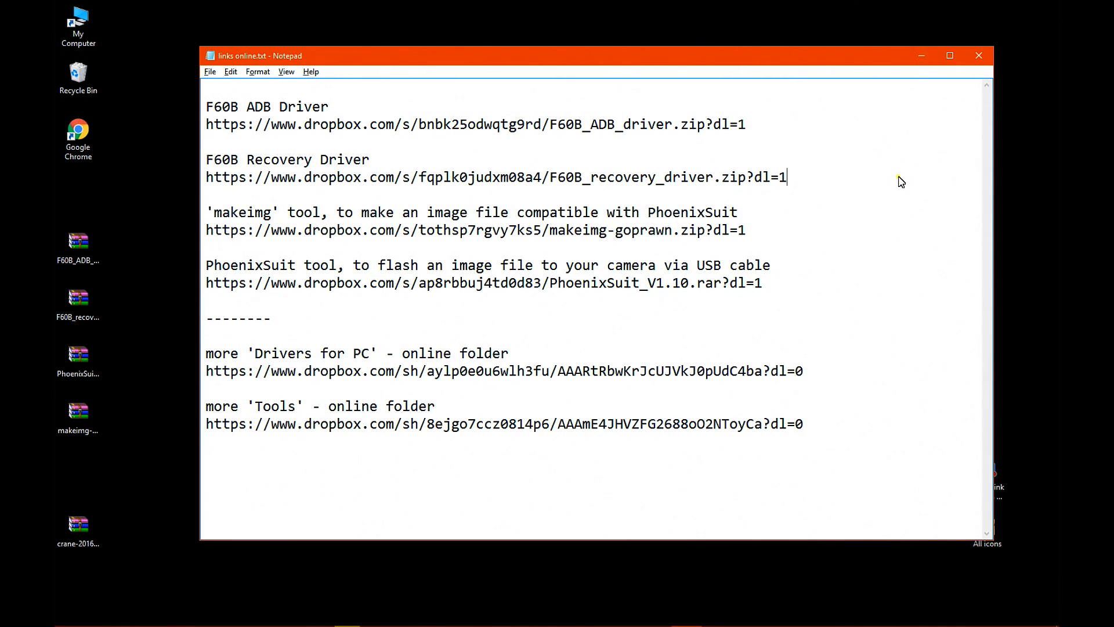
pyautogui.click(922, 56)
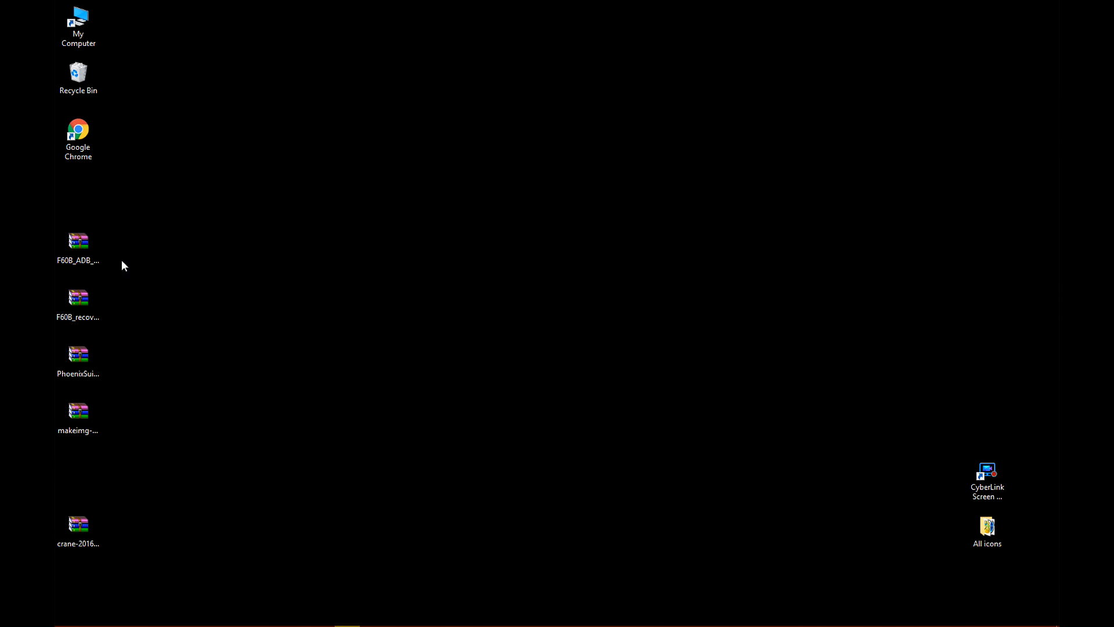
# Check the contents of F60B_ADB_driver.zip in WinRAR and extract the archive into an F60B_ADB_driver folder on the Desktop
pyautogui.doubleClick(82, 249)
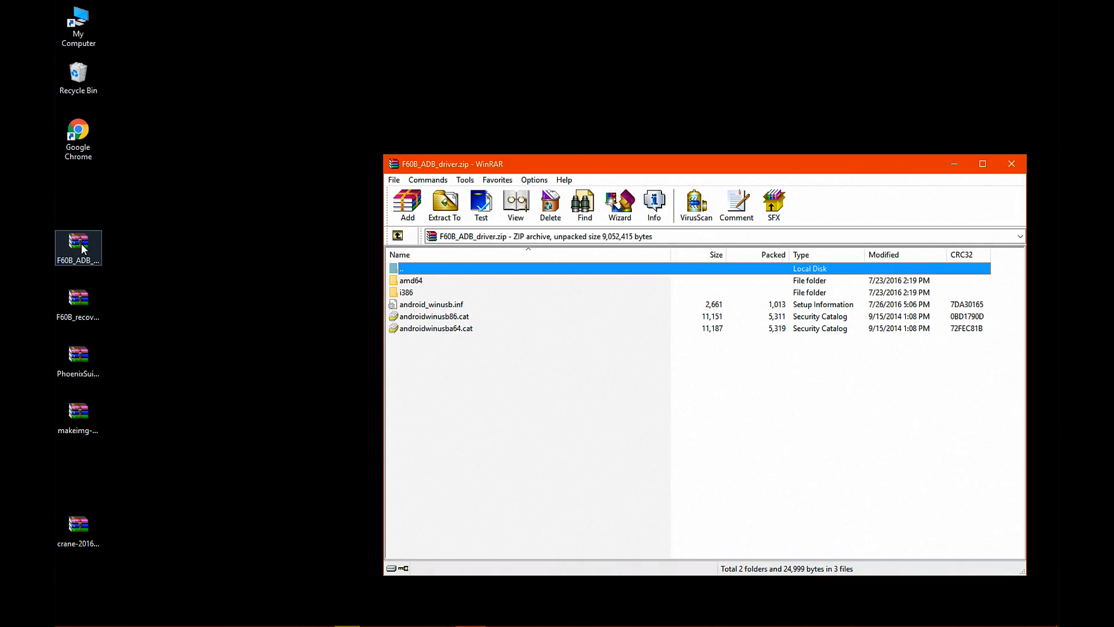
pyautogui.doubleClick(391, 164)
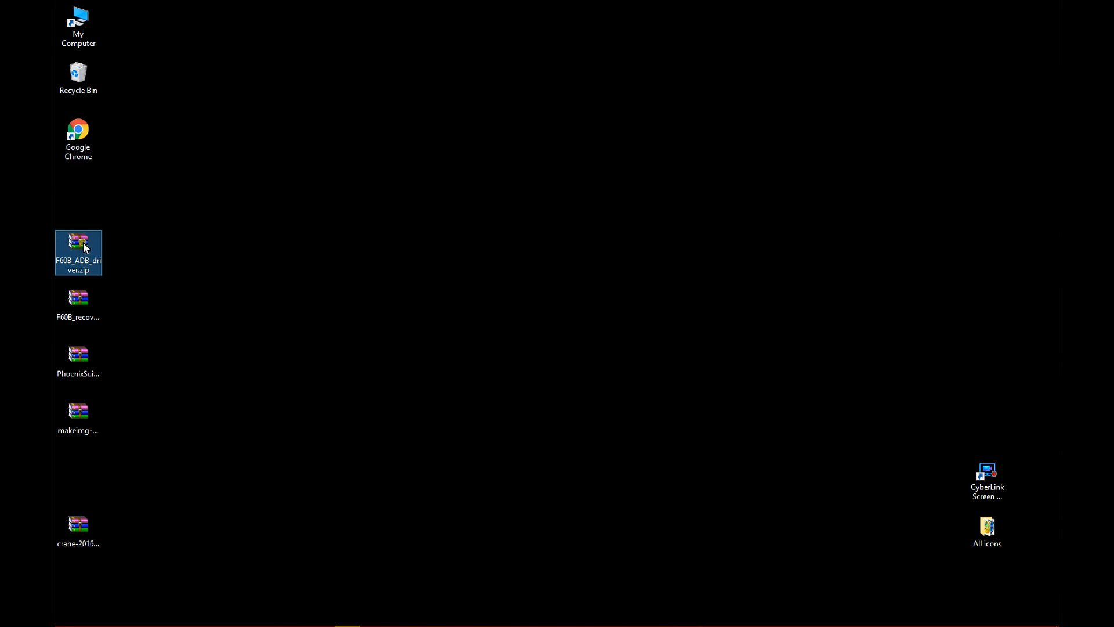
pyautogui.rightClick(84, 243)
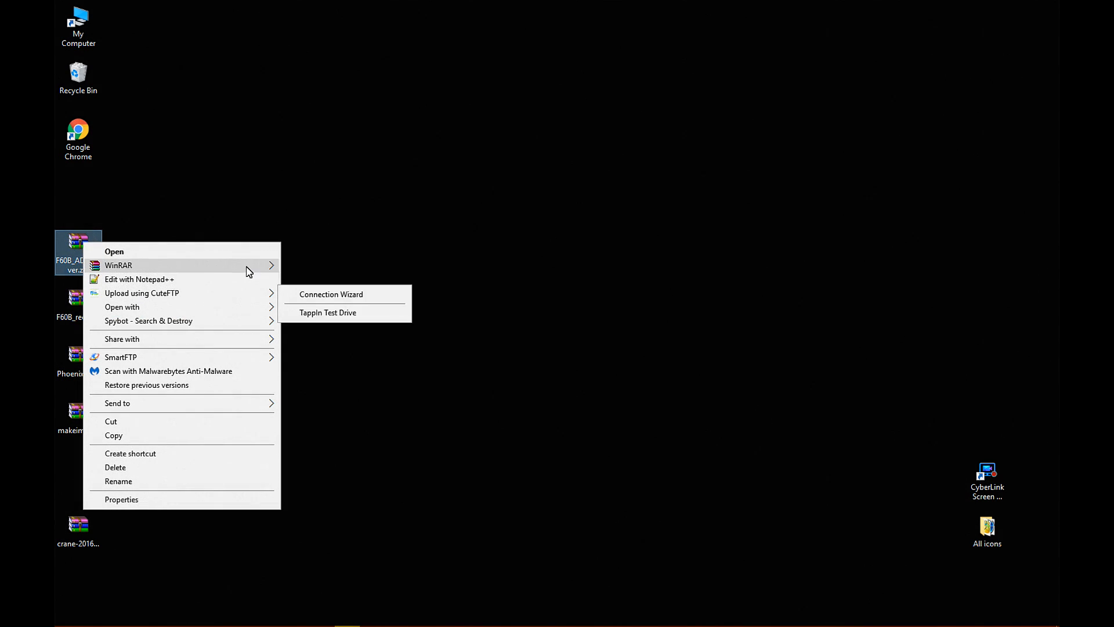
pyautogui.moveTo(251, 267)
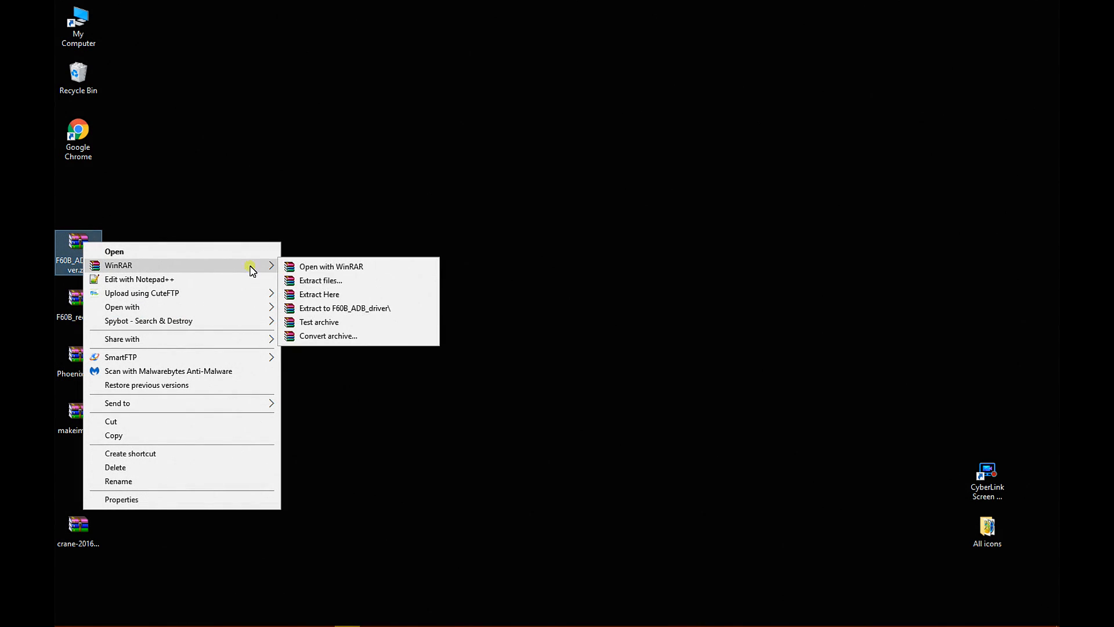
pyautogui.click(401, 310)
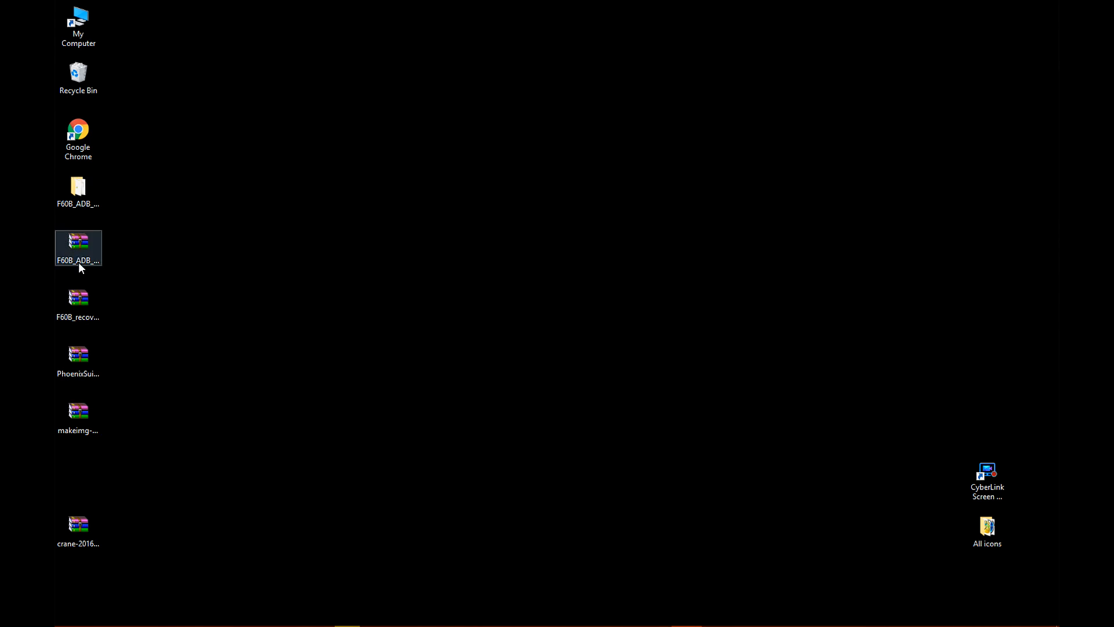
# Extract F60B_recovery_driver.zip into an F60B_recovery_driver folder on the Desktop and place that folder beside the extracted ADB driver folder
pyautogui.doubleClick(78, 301)
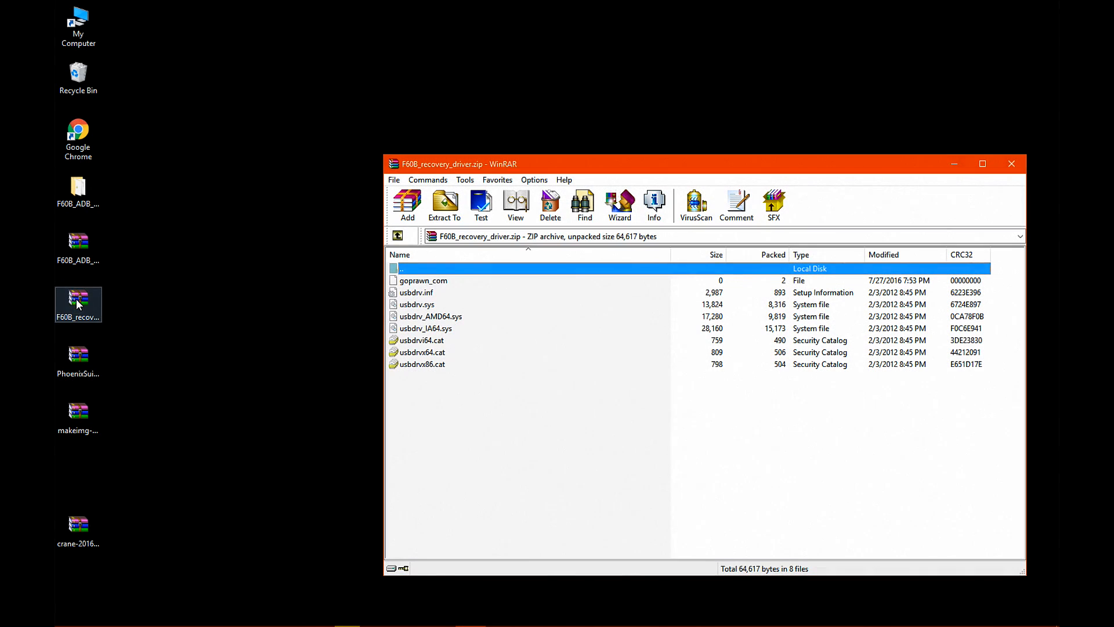
pyautogui.doubleClick(394, 167)
pyautogui.click(82, 296)
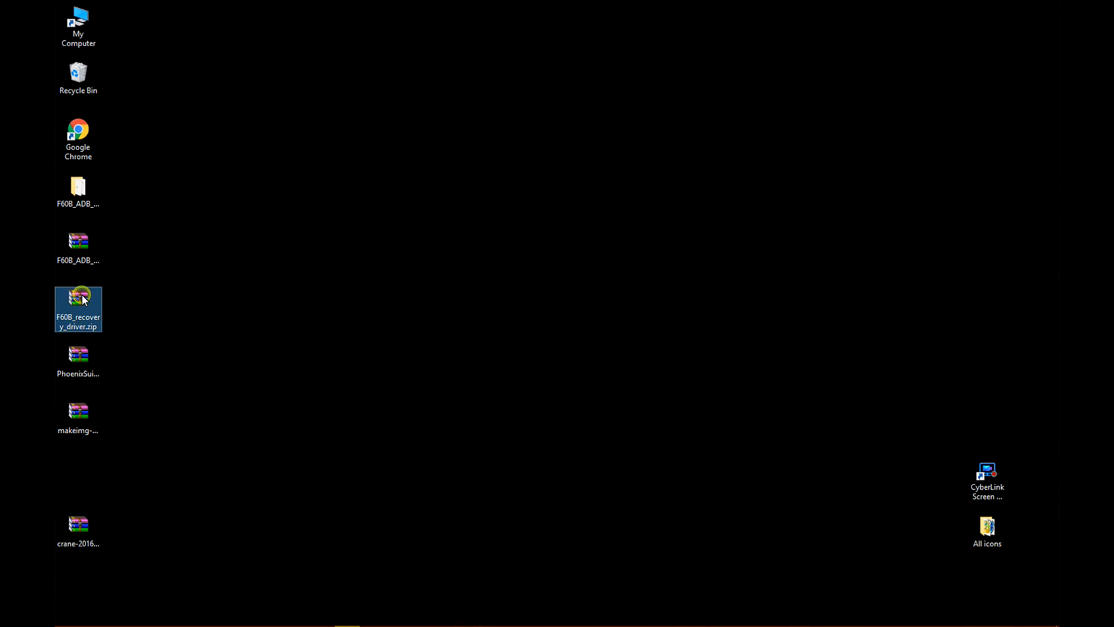
pyautogui.rightClick(82, 296)
pyautogui.moveTo(230, 320)
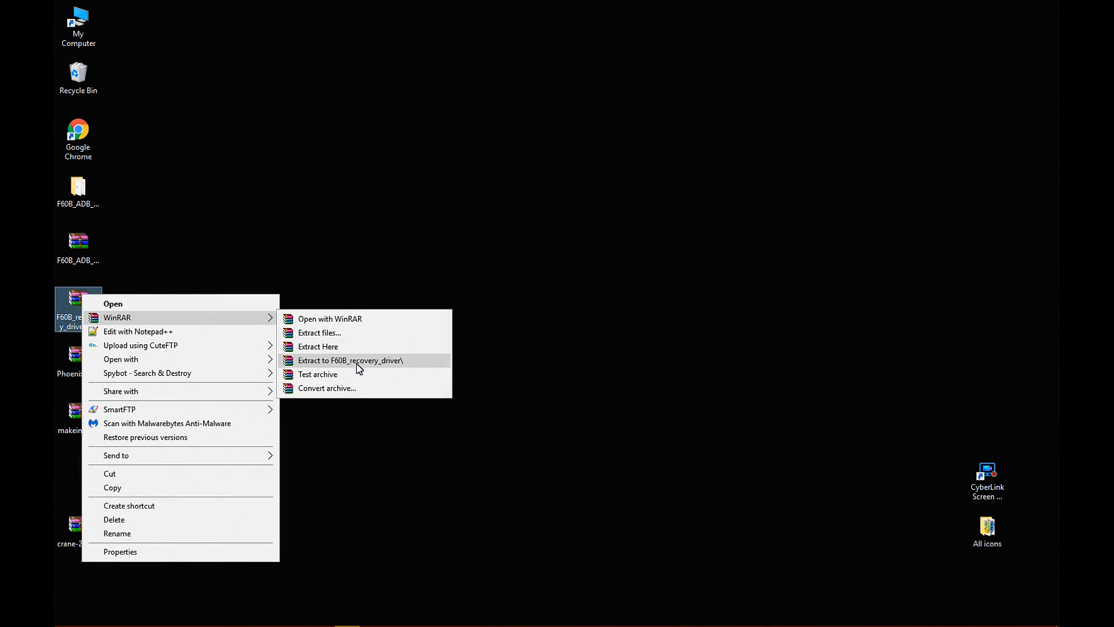
pyautogui.click(421, 362)
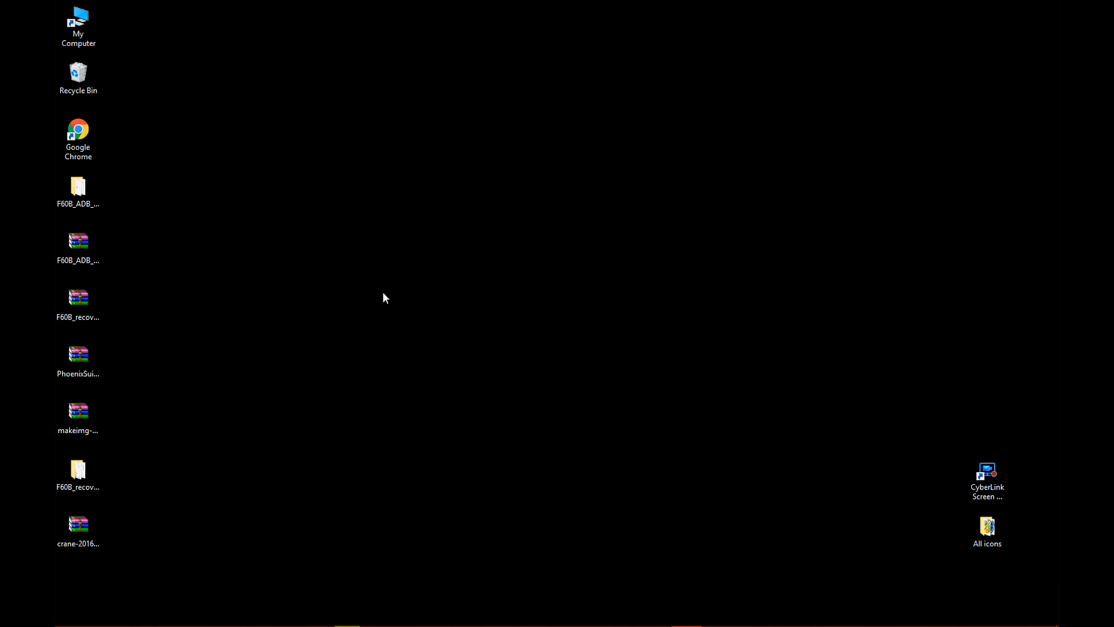
pyautogui.moveTo(78, 478); pyautogui.dragTo(141, 194)
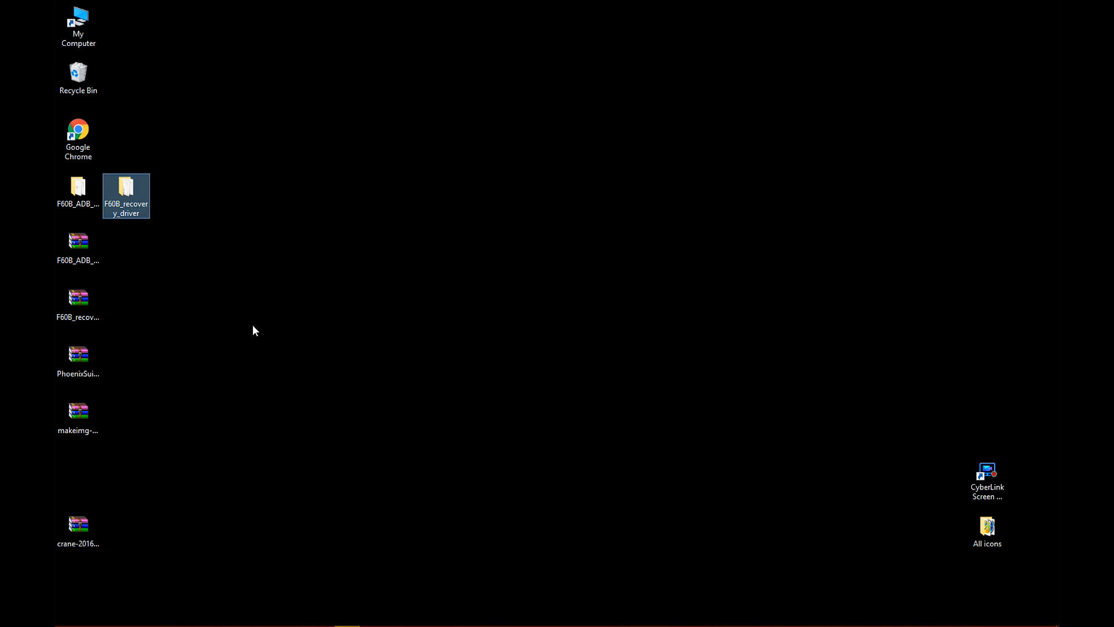
# Check the contents of PhoenixSuit_V1.10.rar, then extract it into a PhoenixSuit_V1.10 folder placed beside the extracted driver folders on the Desktop
pyautogui.click(78, 359)
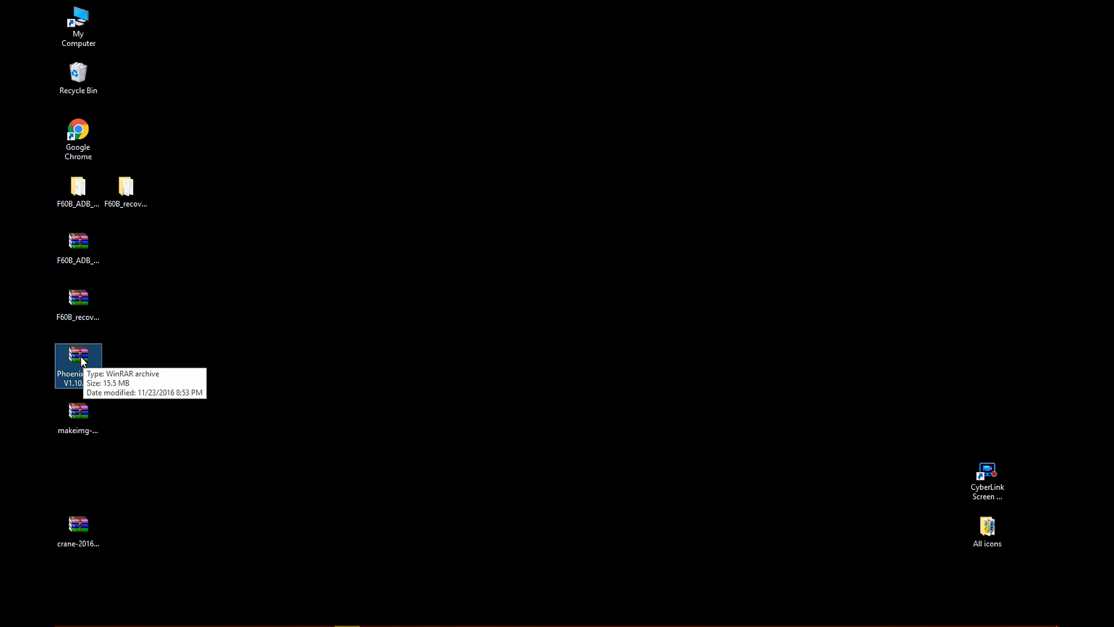
pyautogui.rightClick(82, 359)
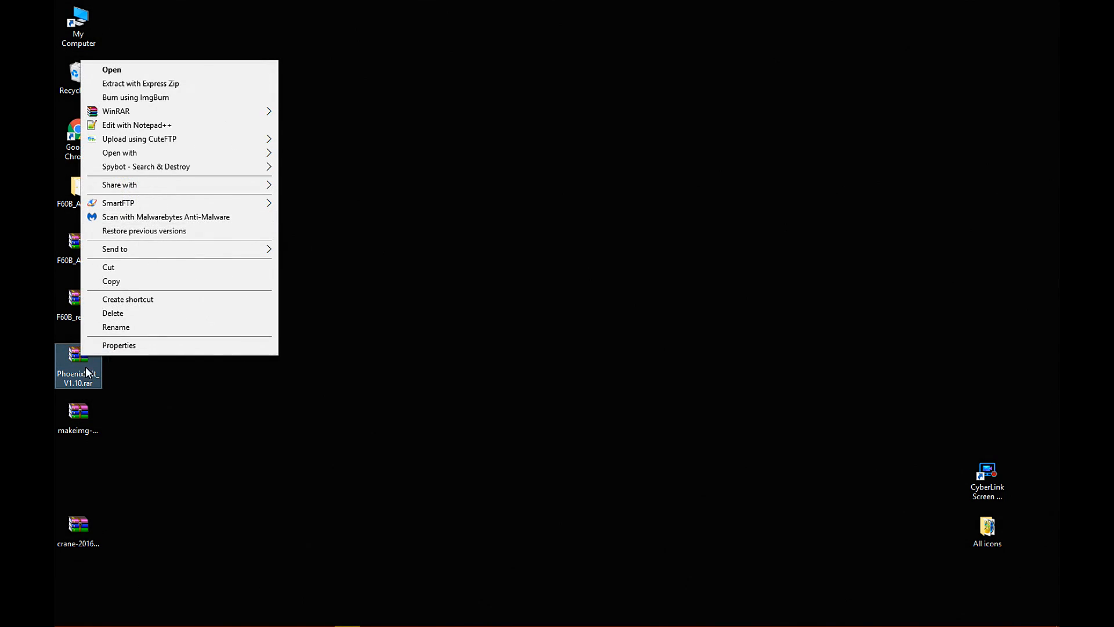
pyautogui.doubleClick(80, 368)
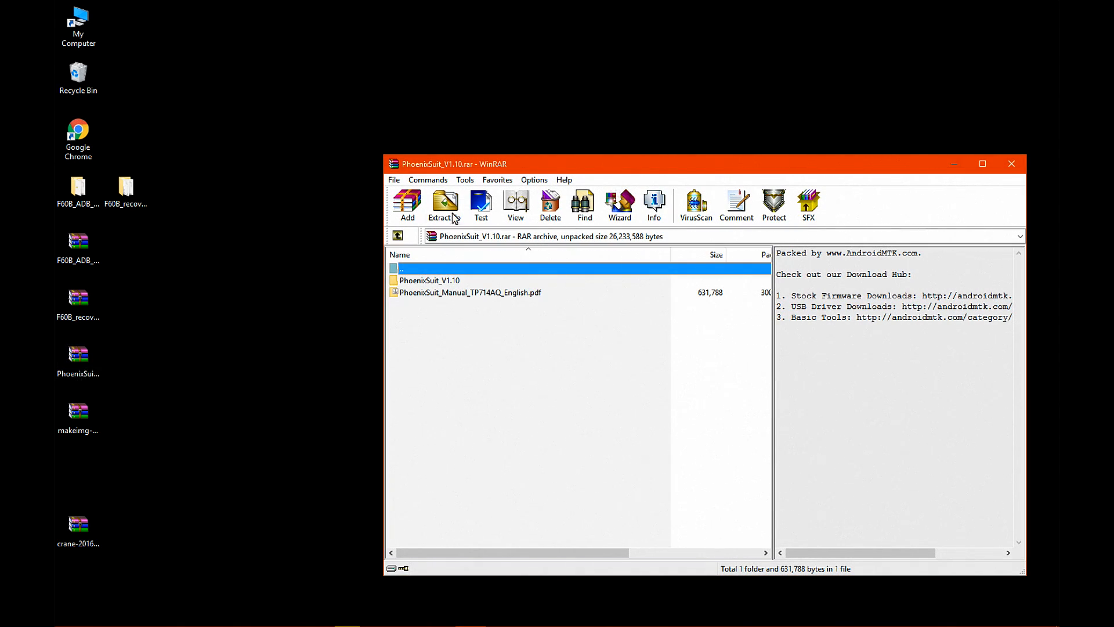
pyautogui.doubleClick(393, 165)
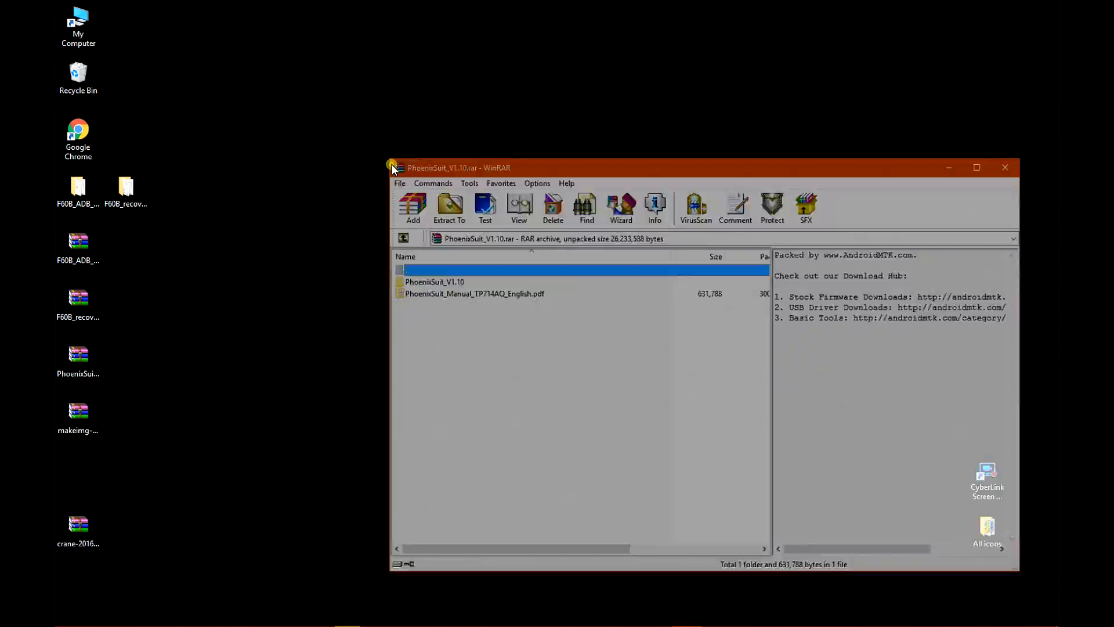
pyautogui.rightClick(79, 360)
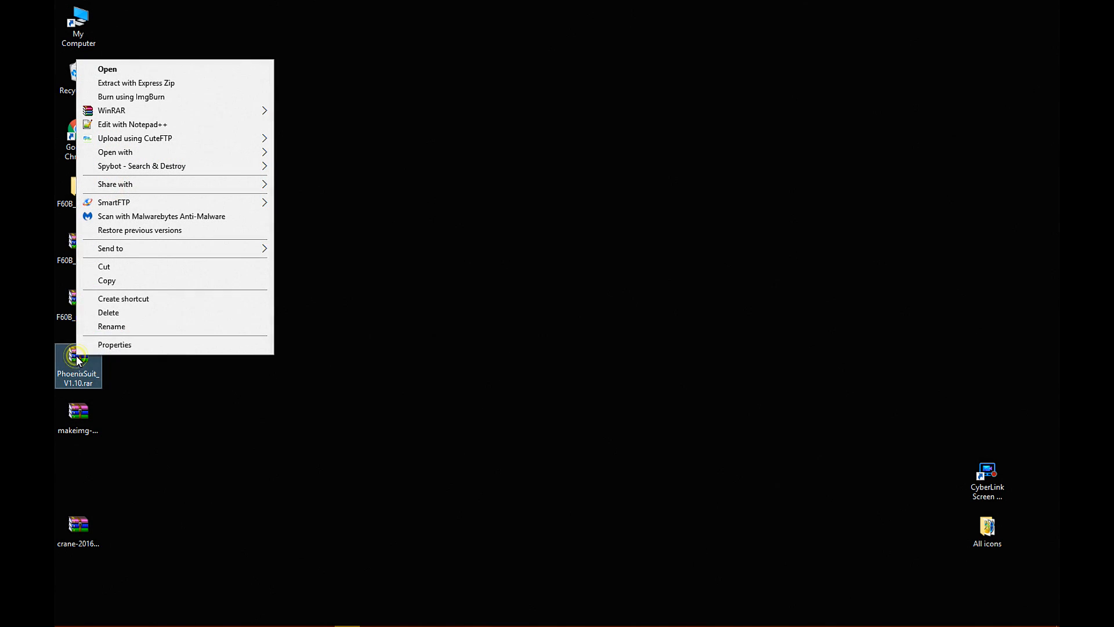
pyautogui.moveTo(256, 114)
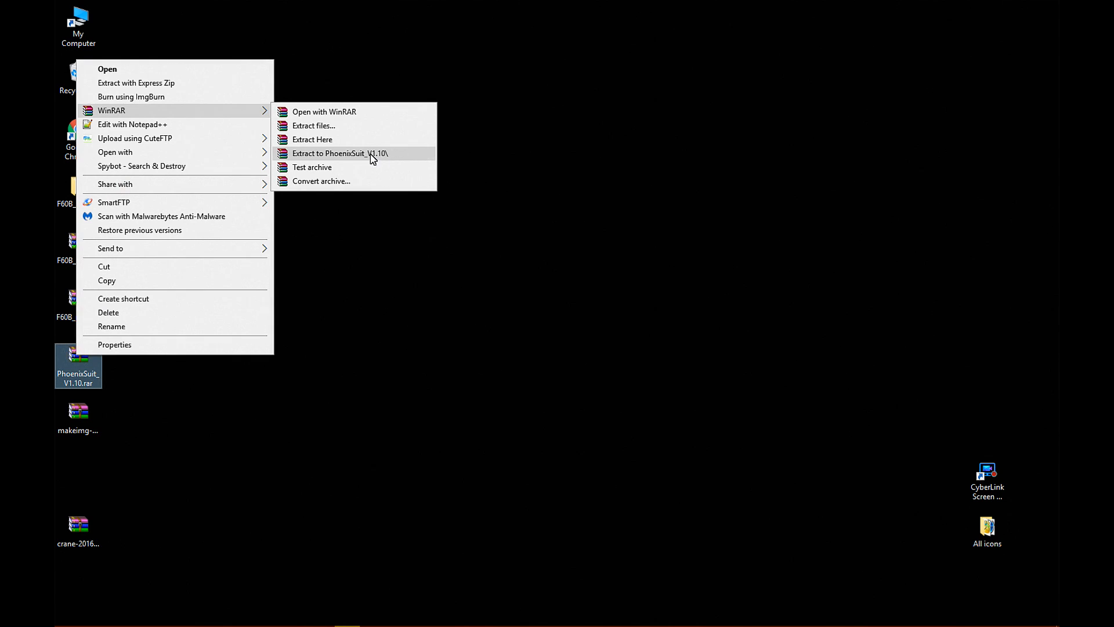
pyautogui.click(385, 155)
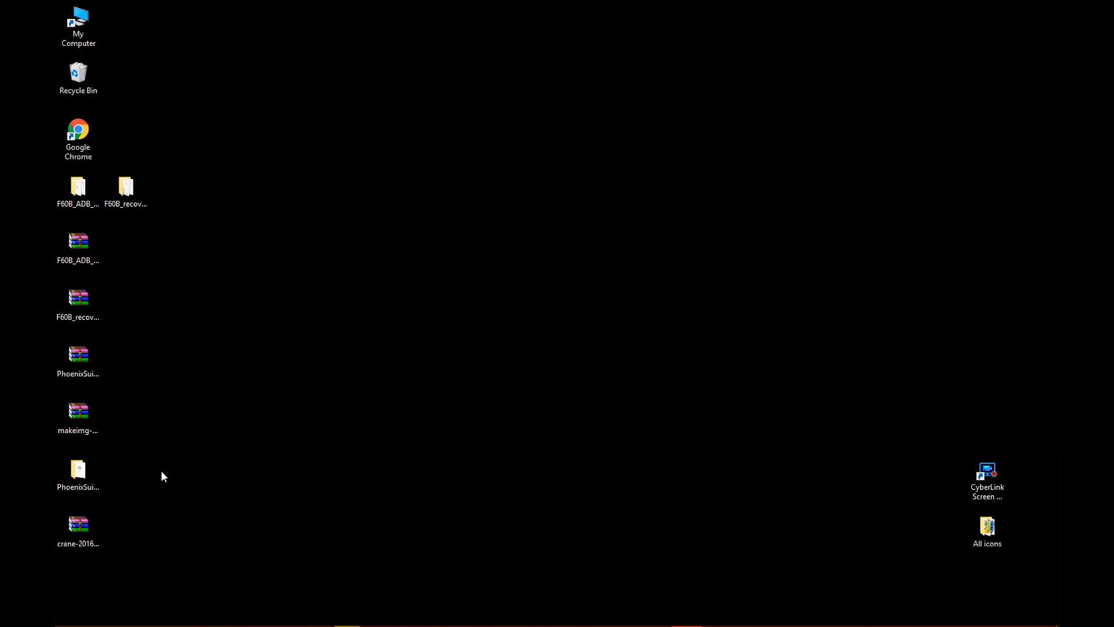
pyautogui.moveTo(85, 471); pyautogui.dragTo(202, 202)
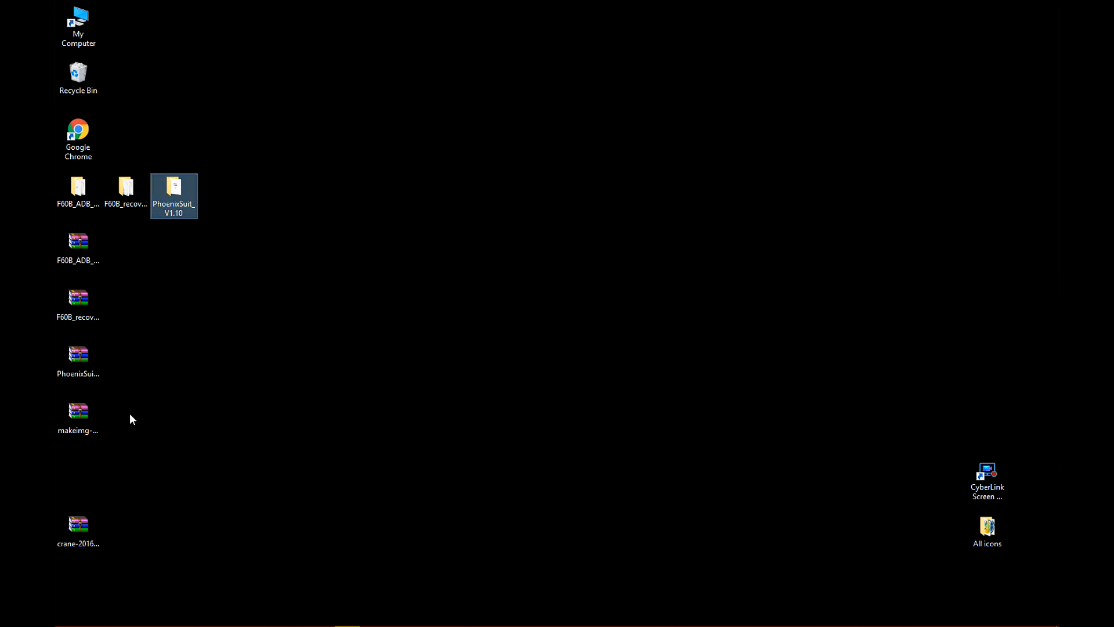
# Extract makeimg-goprawn.zip into a makeimg-goprawn folder on the Desktop and place it beside the extracted PhoenixSuit folder
pyautogui.click(85, 413)
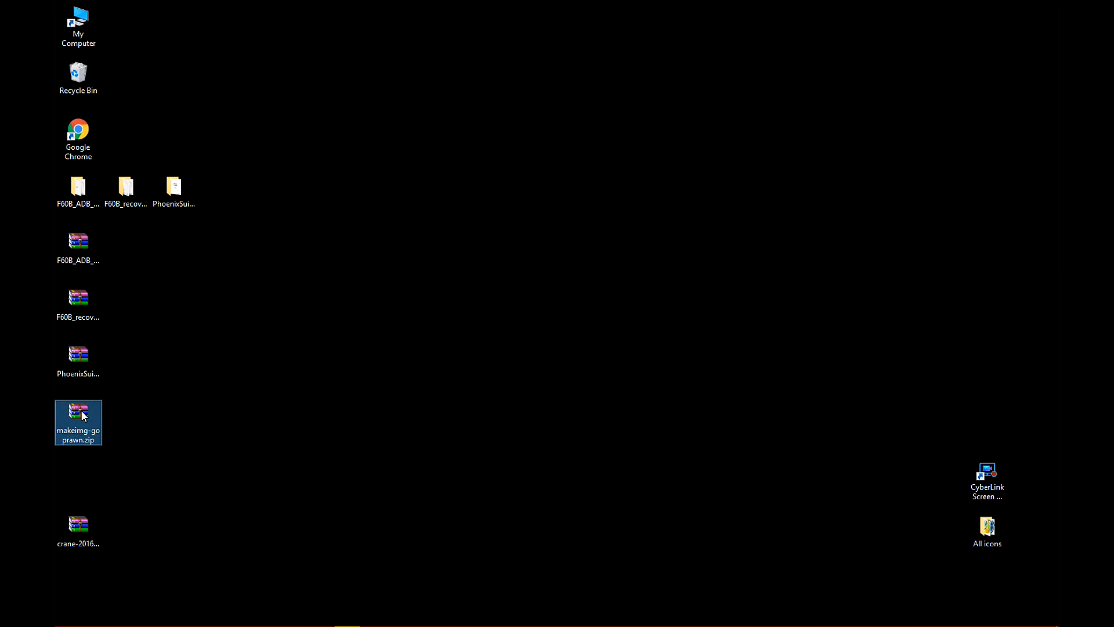
pyautogui.rightClick(82, 410)
pyautogui.moveTo(236, 168)
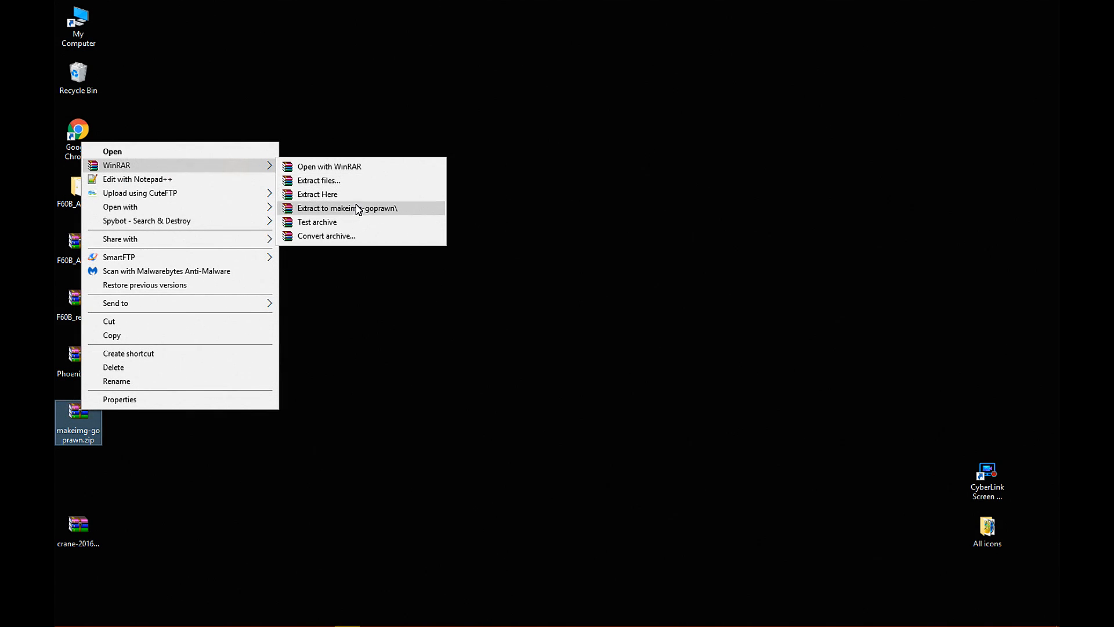
pyautogui.click(399, 210)
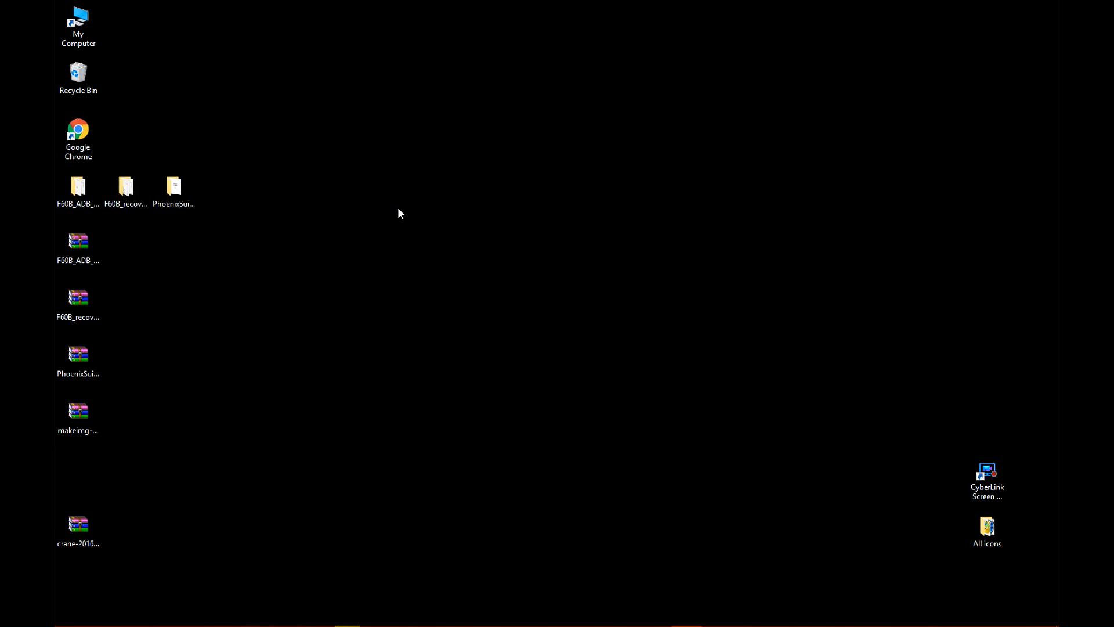
pyautogui.moveTo(184, 346); pyautogui.dragTo(243, 195)
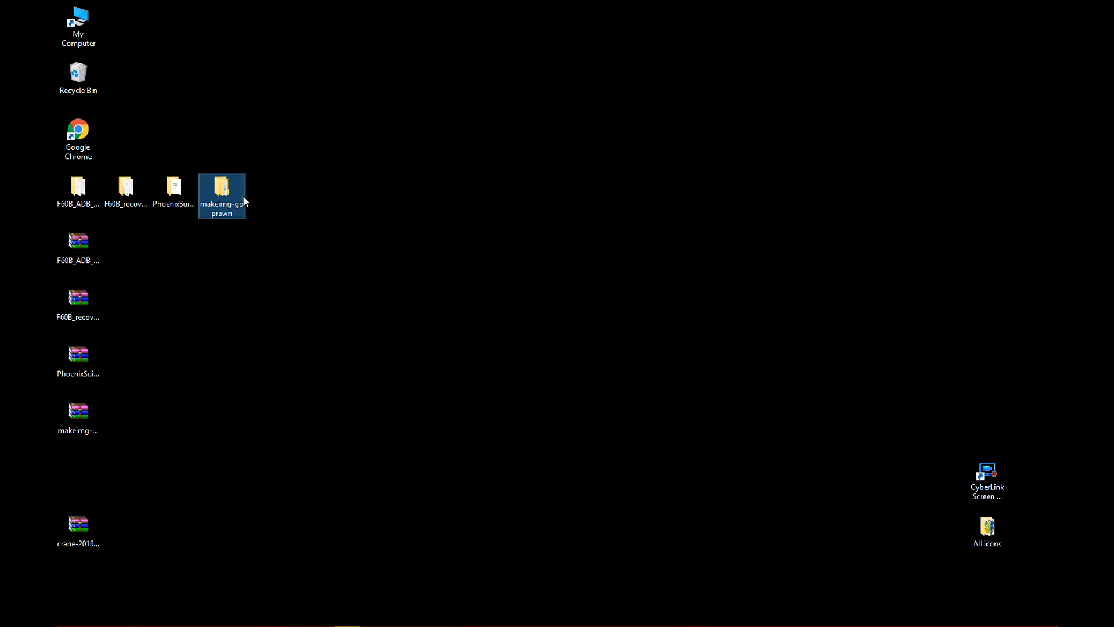
pyautogui.click(382, 231)
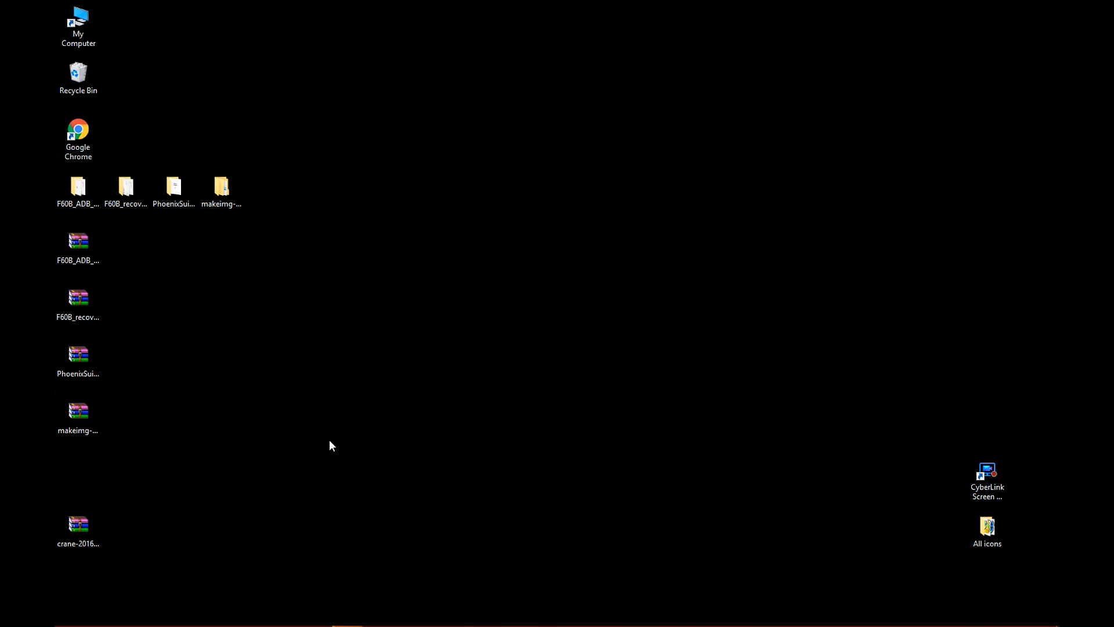
# Search Windows for Device Manager, open it, and enlarge and reposition its window to show more of the device list
pyautogui.moveTo(65, 622)
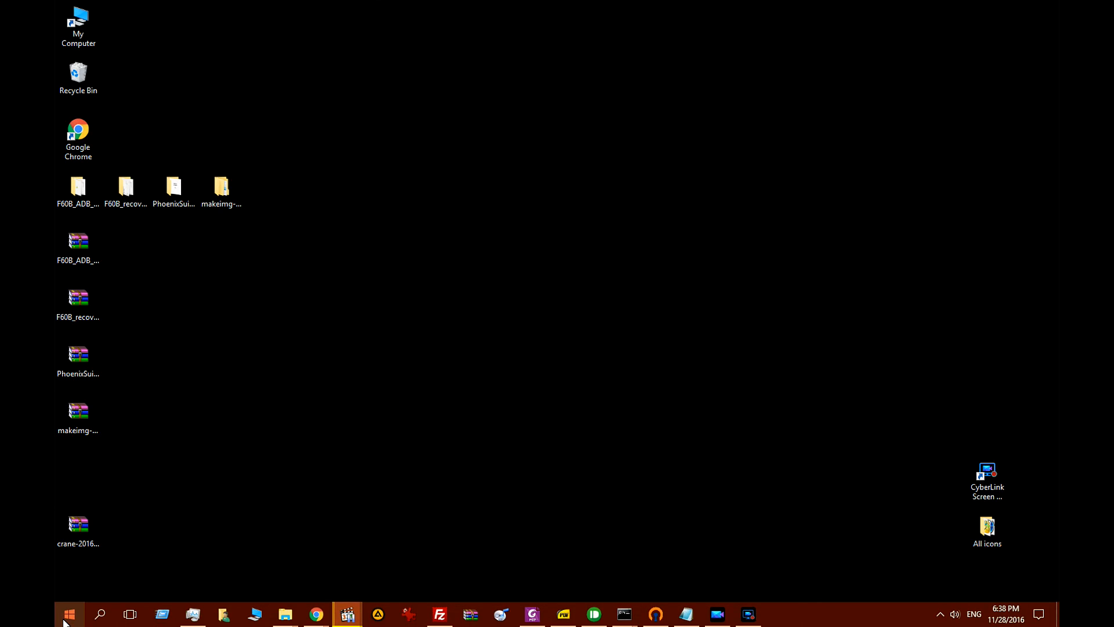
pyautogui.click(68, 619)
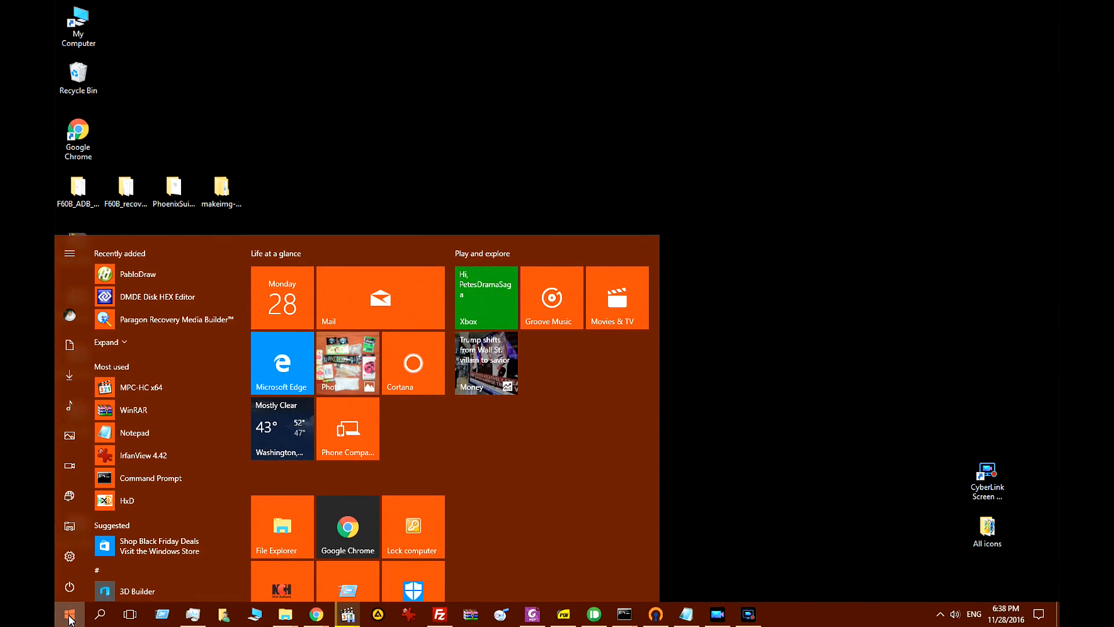
pyautogui.write('Dev')
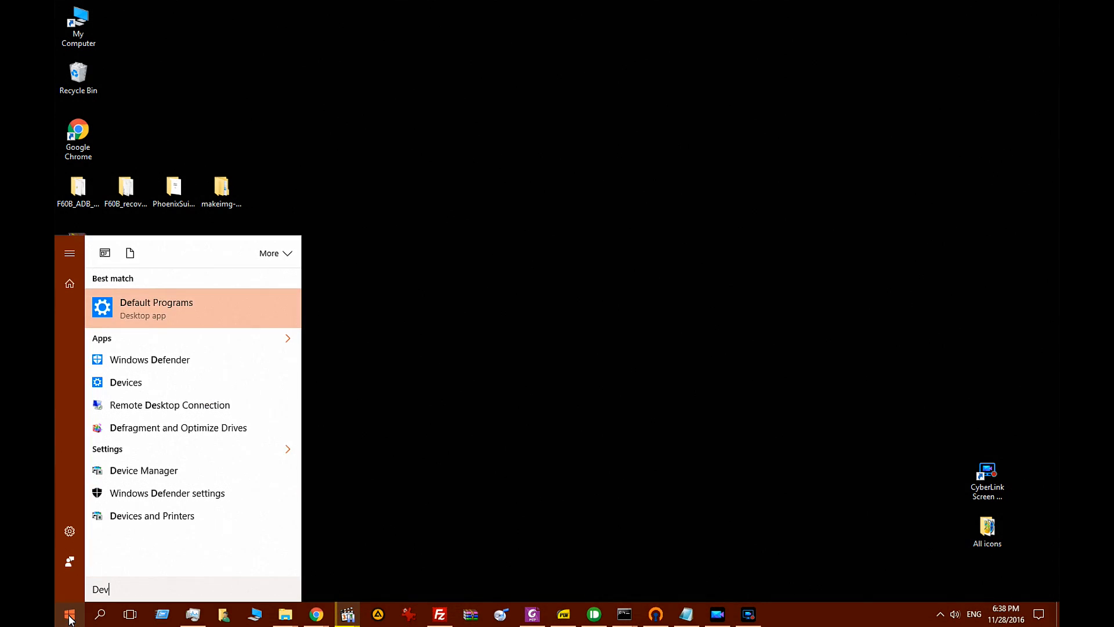
pyautogui.write('ice Man')
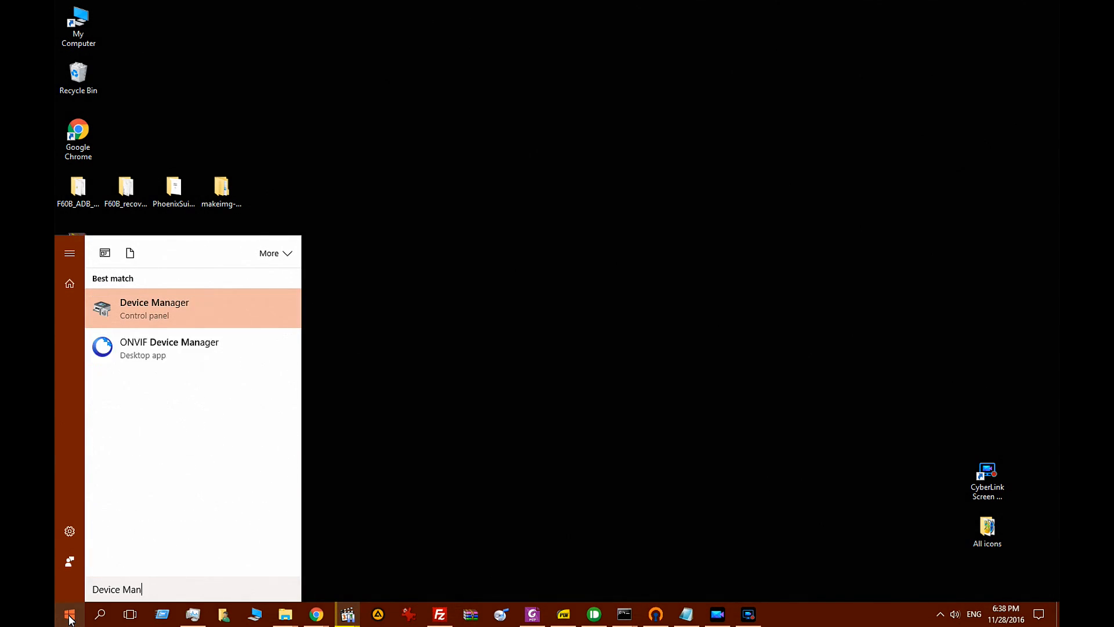
pyautogui.write('ager')
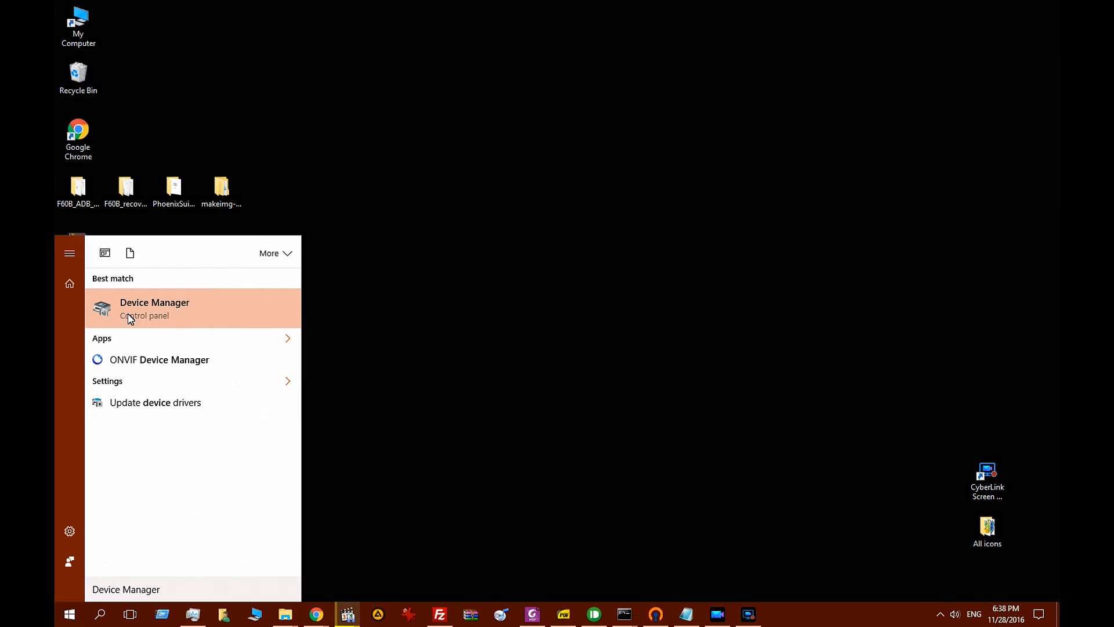
pyautogui.click(196, 311)
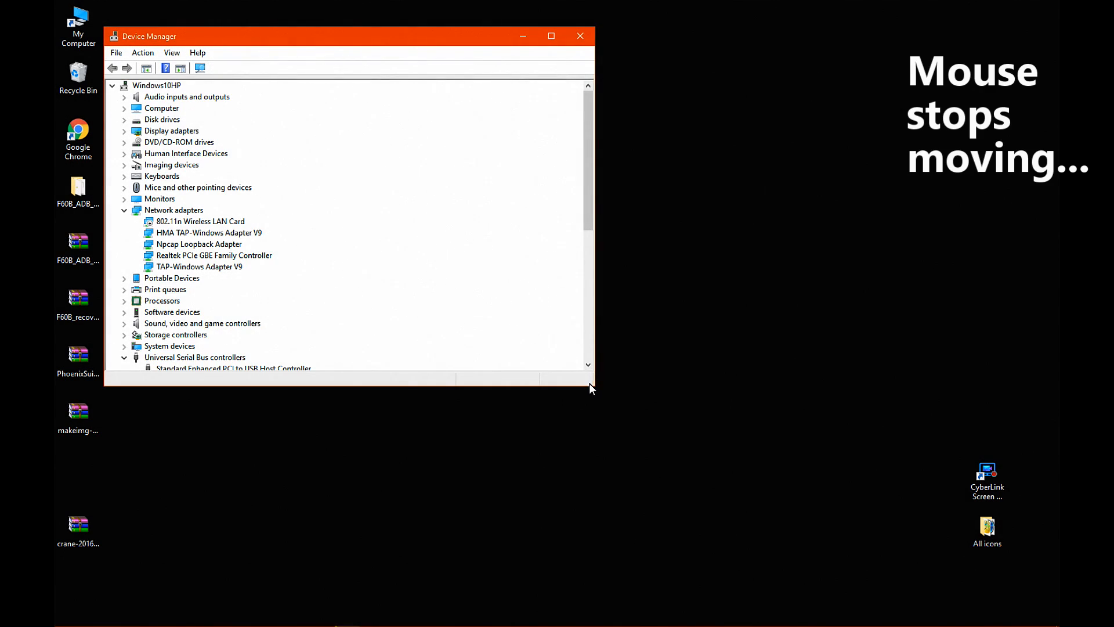
pyautogui.moveTo(579, 386); pyautogui.dragTo(562, 613)
pyautogui.moveTo(459, 38); pyautogui.dragTo(630, 28)
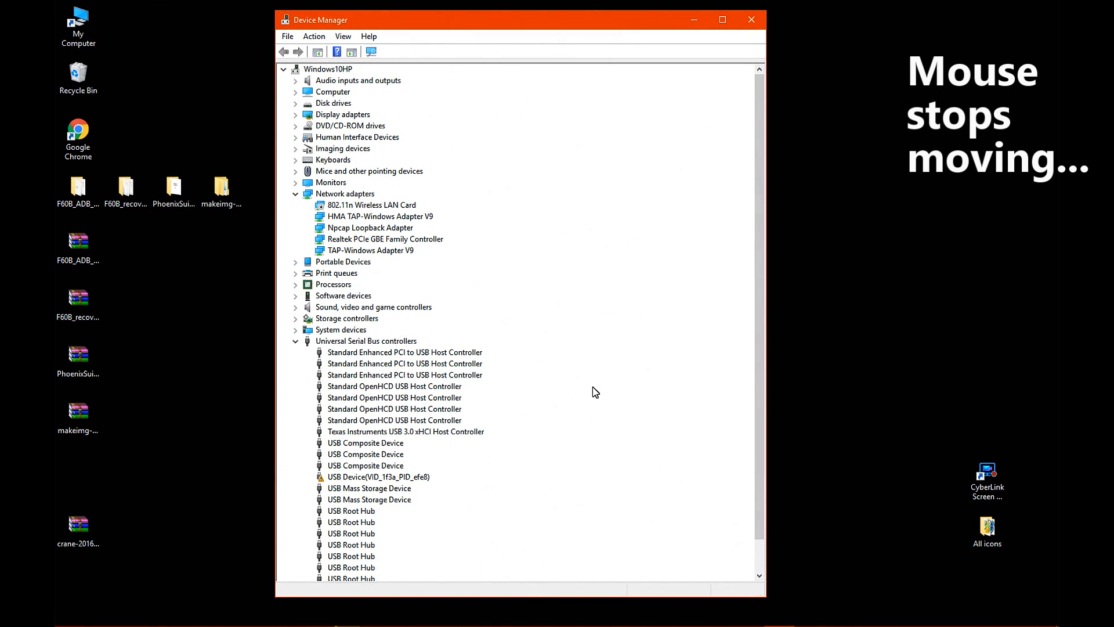
# Start a driver software update for the Android device under Universal Serial Bus devices, choosing to browse the computer for driver software
pyautogui.scroll(-1, 595, 391)
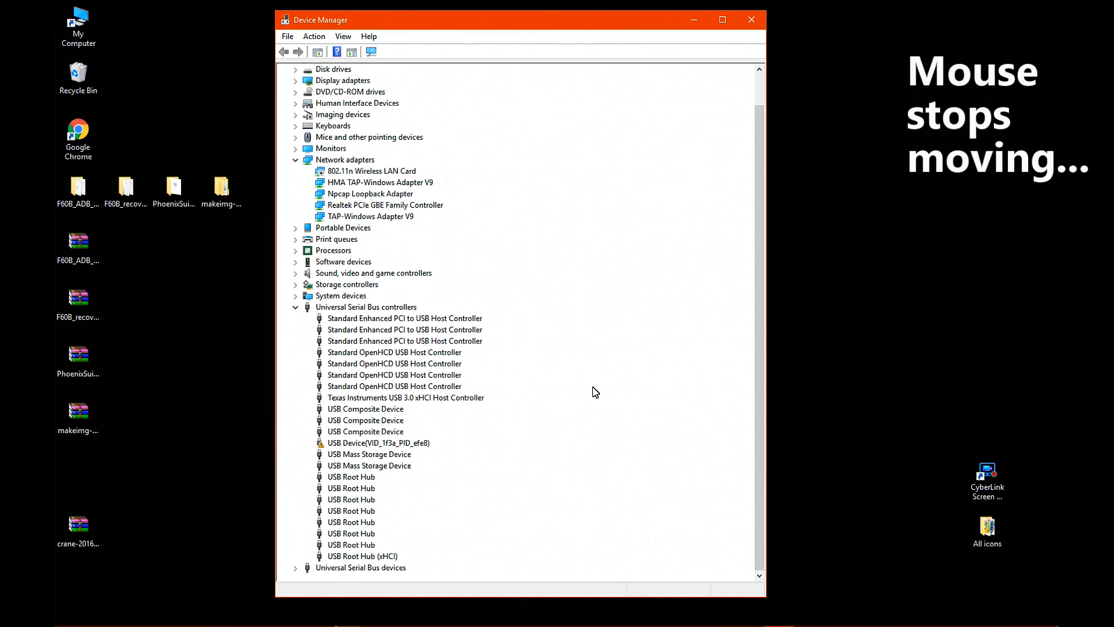
pyautogui.click(296, 568)
pyautogui.click(342, 568)
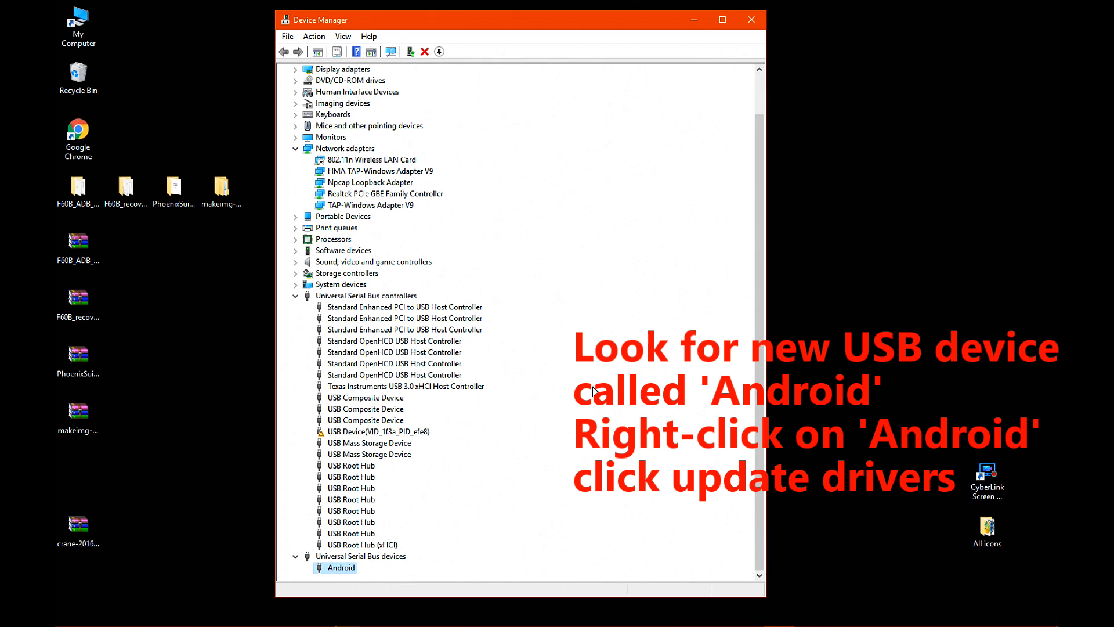
pyautogui.rightClick(347, 568)
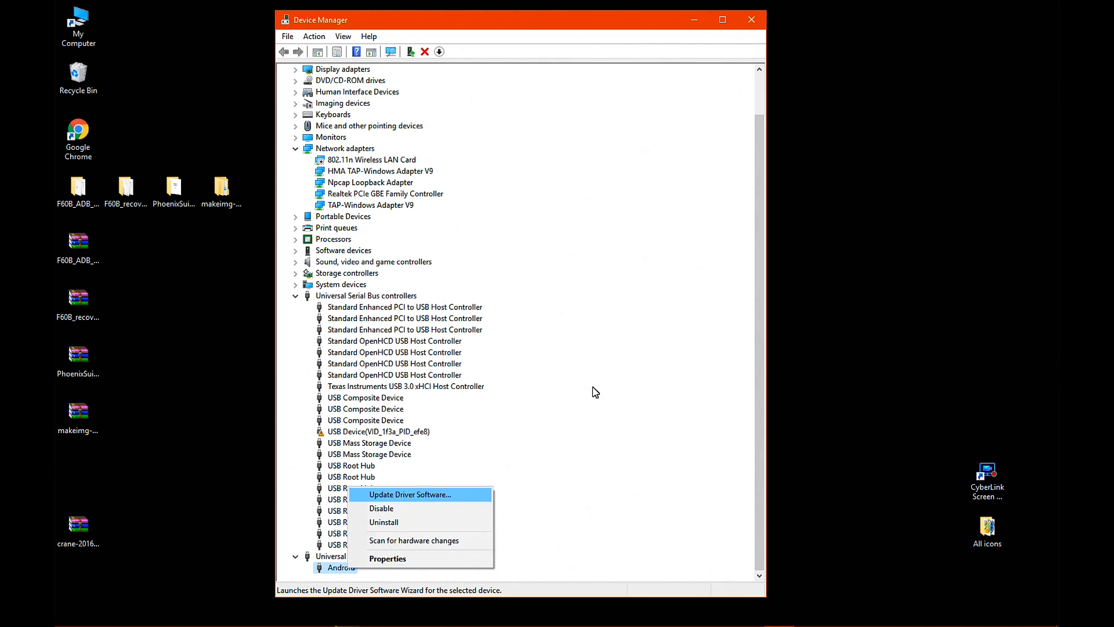
pyautogui.press('Return')
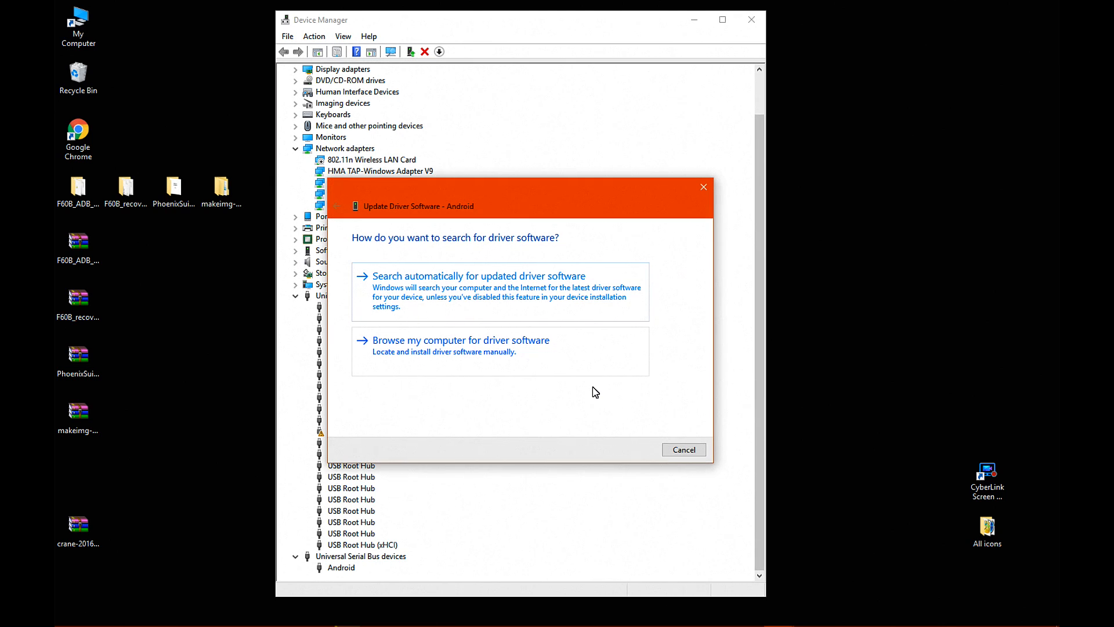
pyautogui.press('Return')
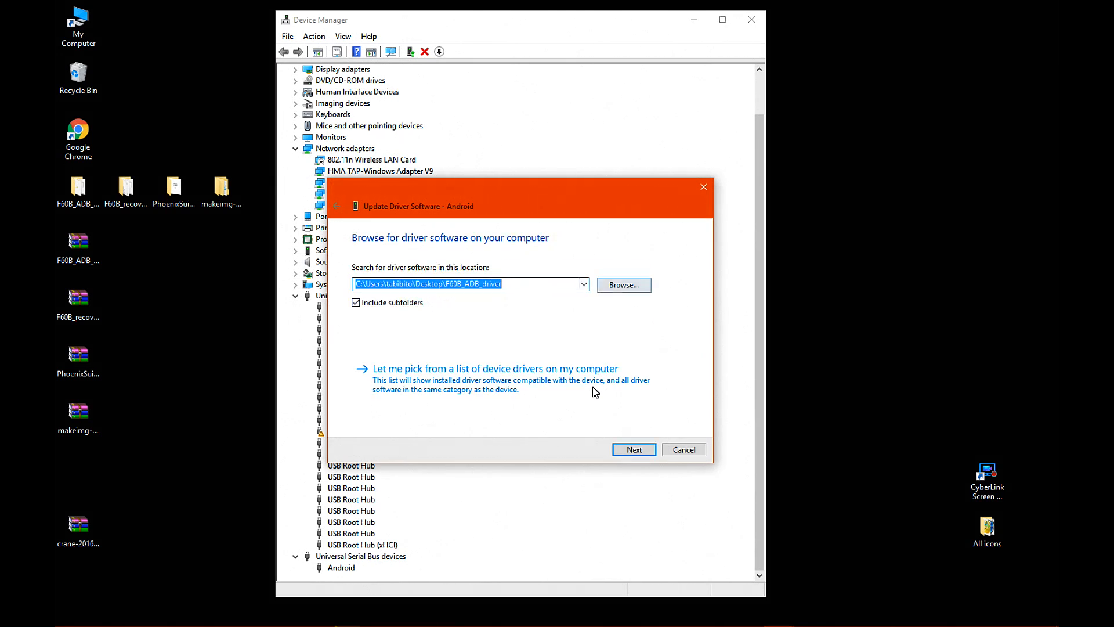
# Set the driver search location to the F60B_ADB_driver folder on the Desktop
pyautogui.press('Tab')
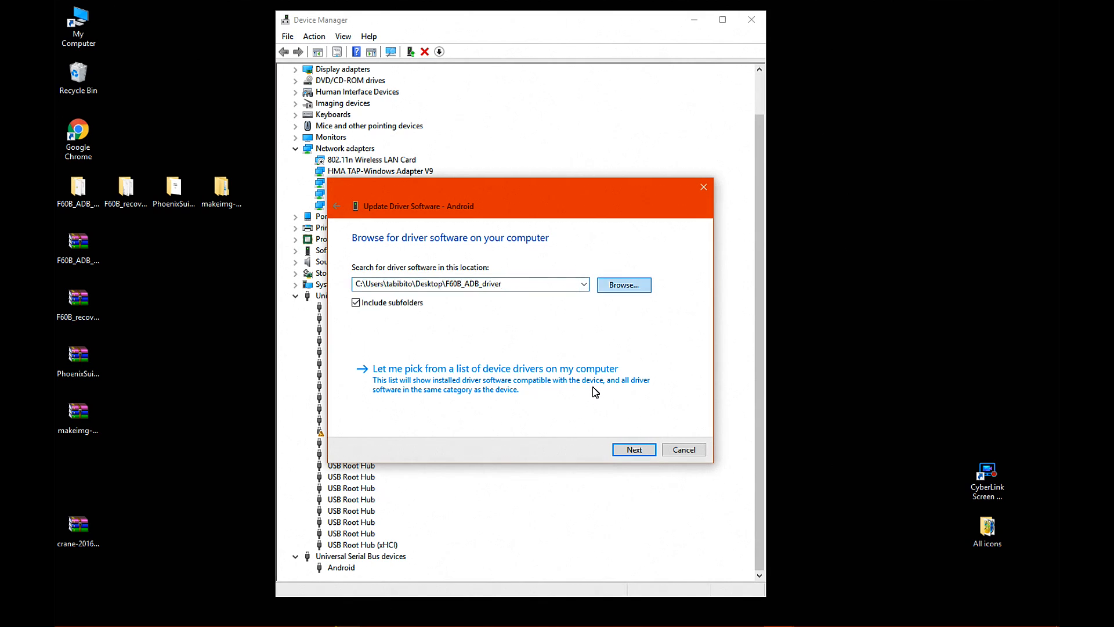
pyautogui.press('Return')
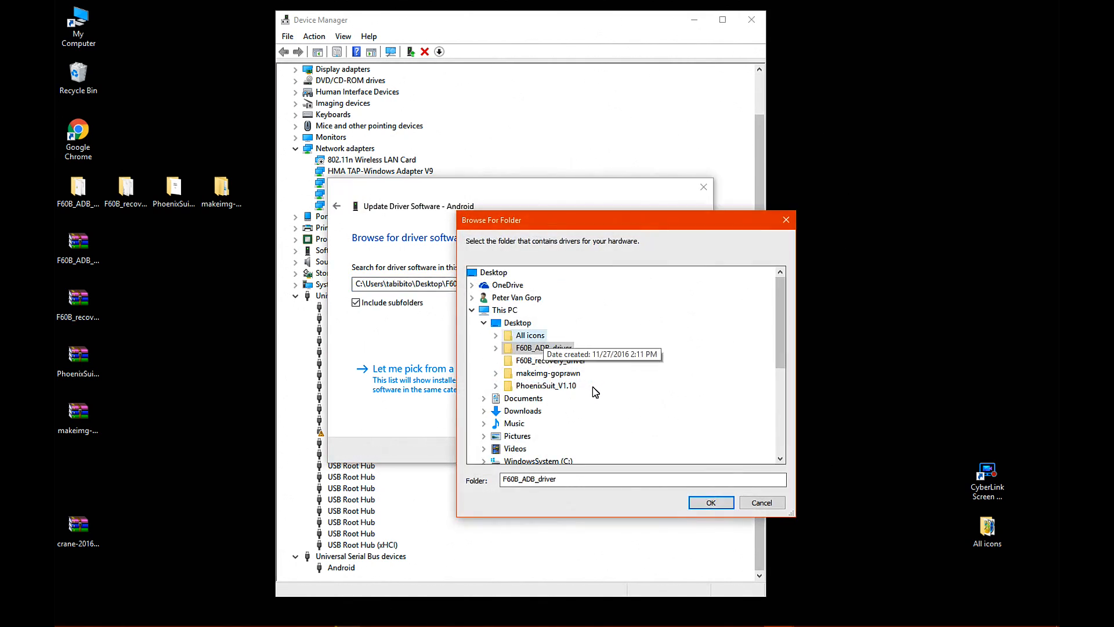
pyautogui.click(517, 323)
pyautogui.click(544, 348)
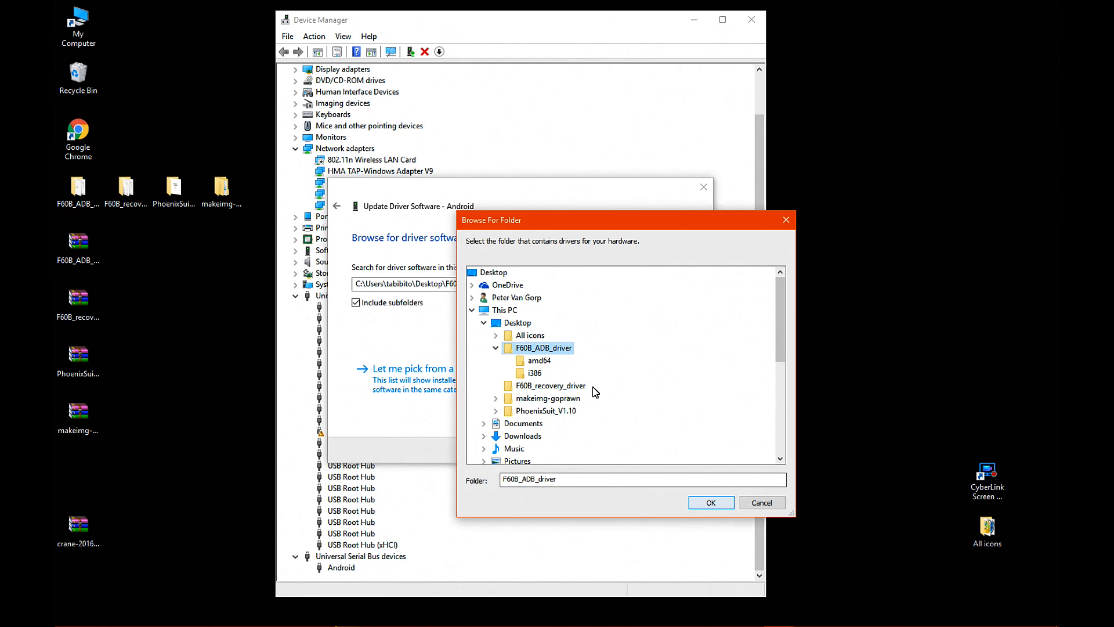
pyautogui.press('Return')
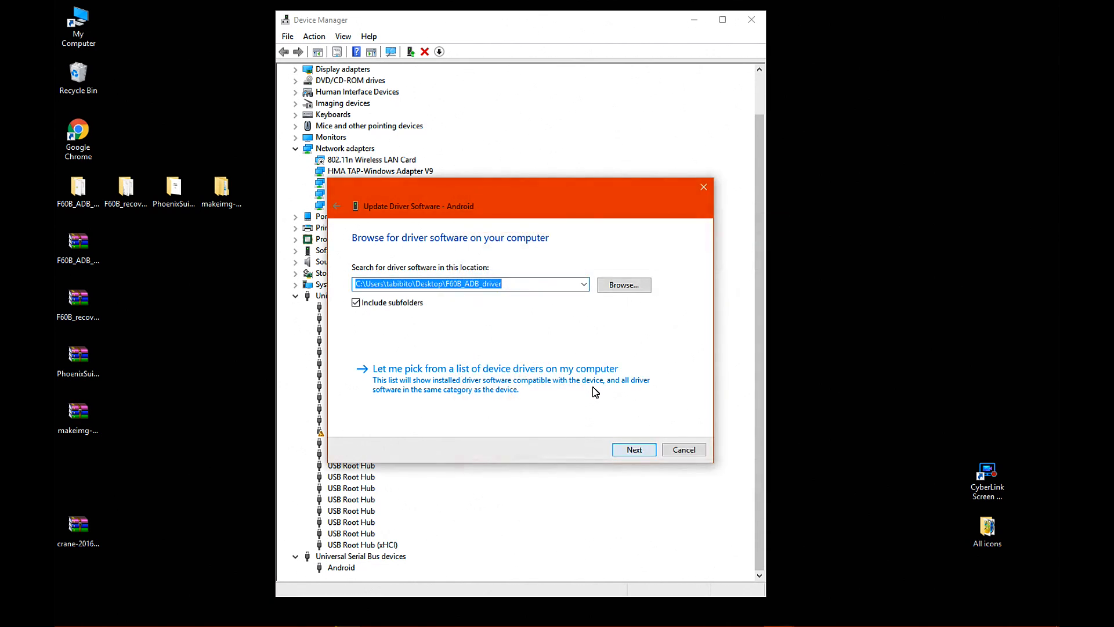
# Run the driver update for the Android device from the chosen folder, and close the wizard and Device Manager
pyautogui.press('Return')
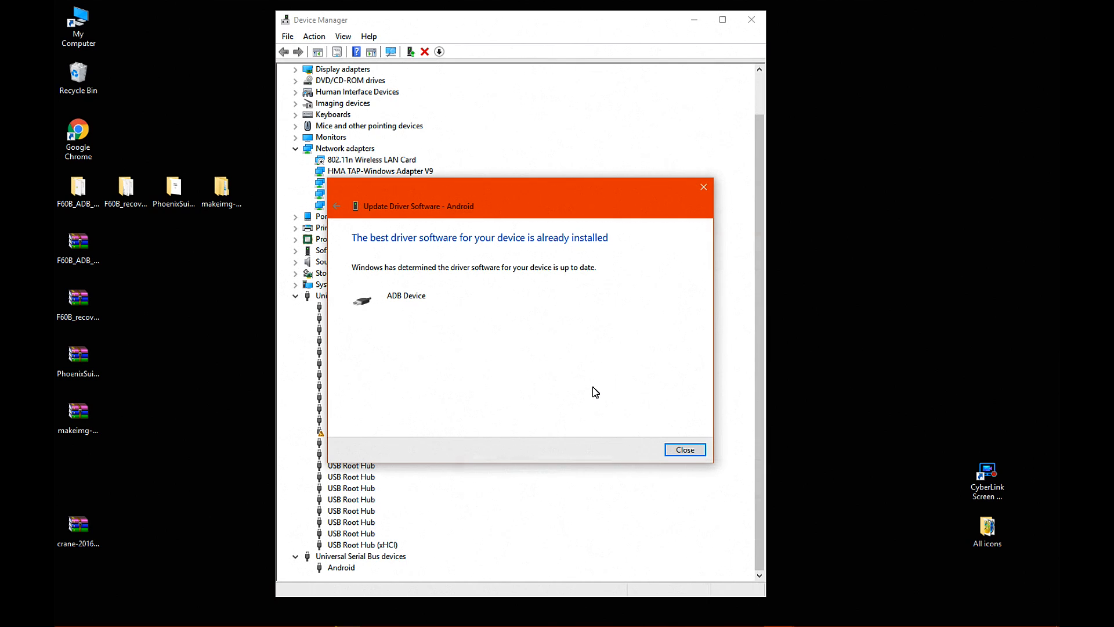
pyautogui.press('Return')
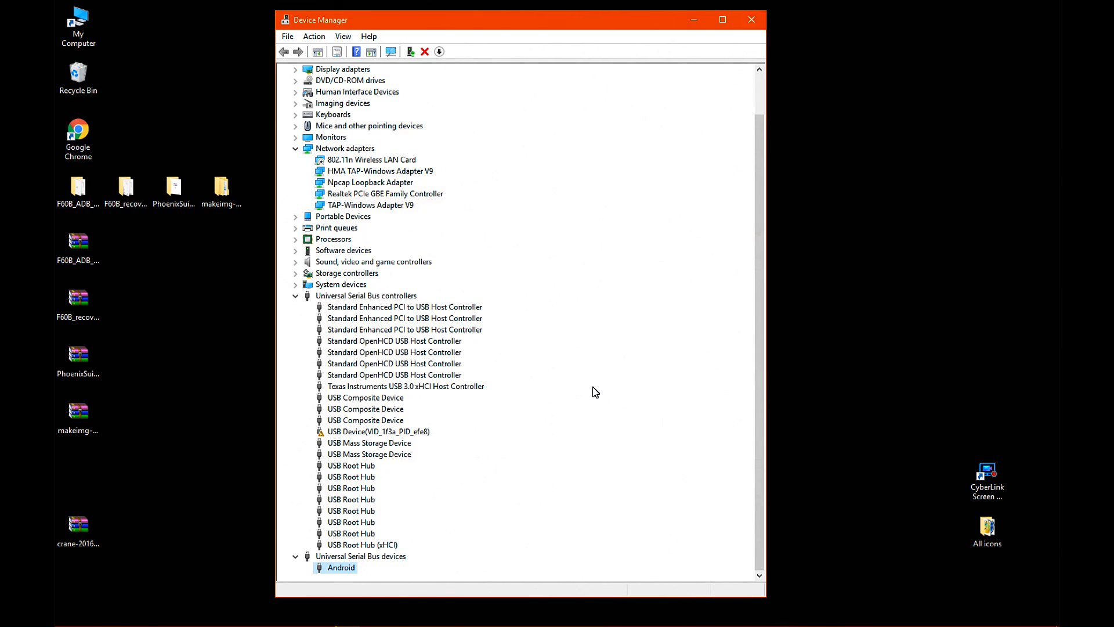
pyautogui.hotkey('alt', 'F4')
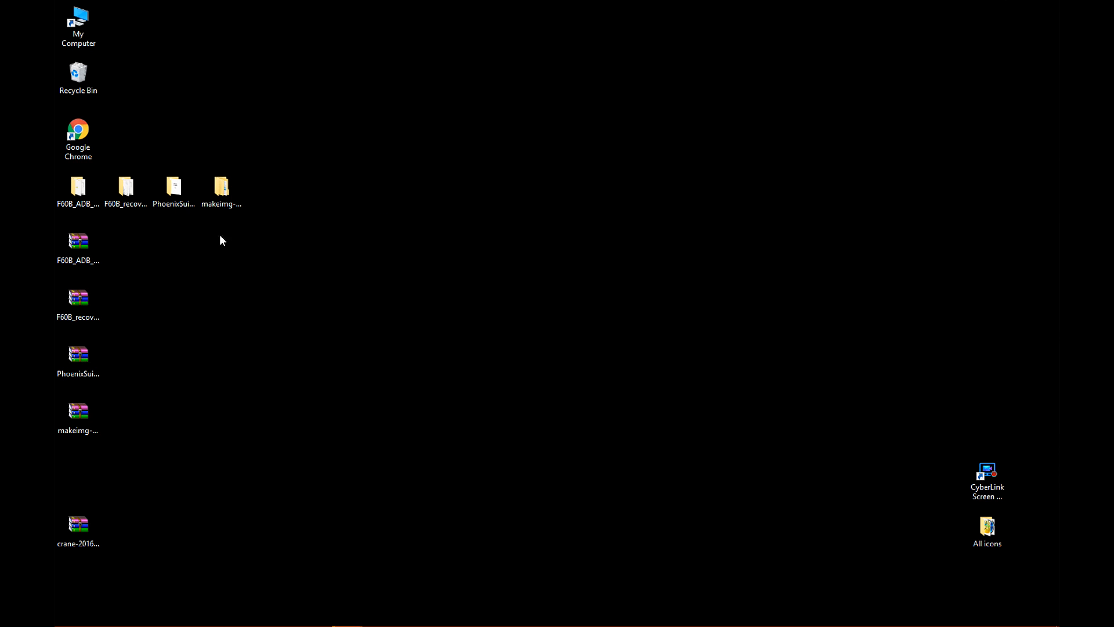
# Open the inner PhoenixSuit_V1.10 folder, launch PhoenixSuit.exe, and move its window slightly higher
pyautogui.doubleClick(176, 187)
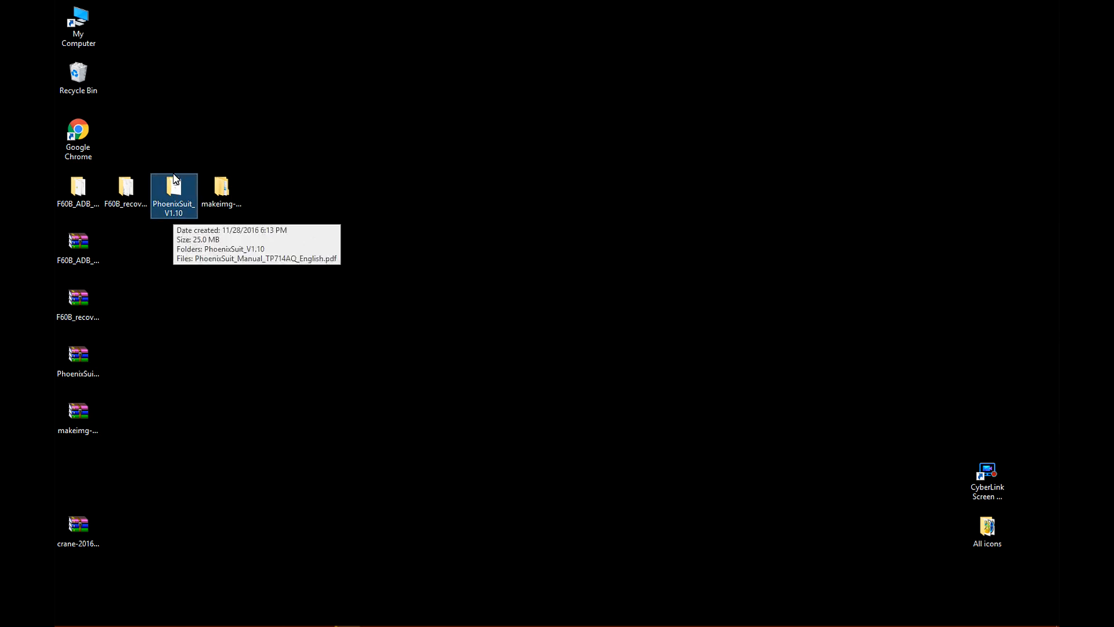
pyautogui.doubleClick(178, 192)
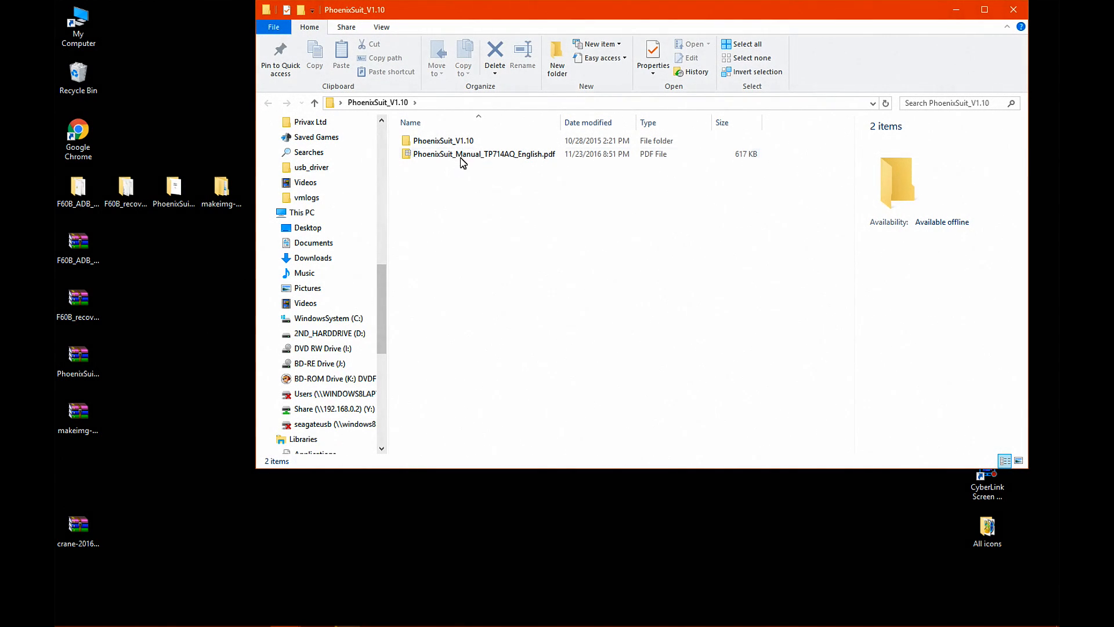
pyautogui.click(422, 142)
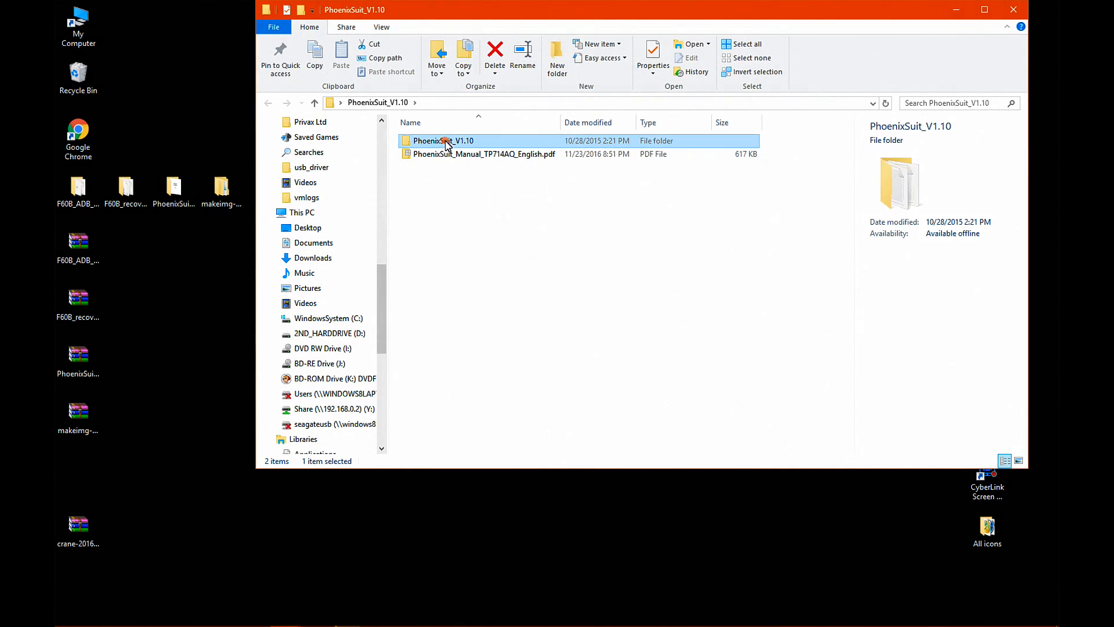
pyautogui.doubleClick(416, 142)
pyautogui.scroll(-5, 531, 287)
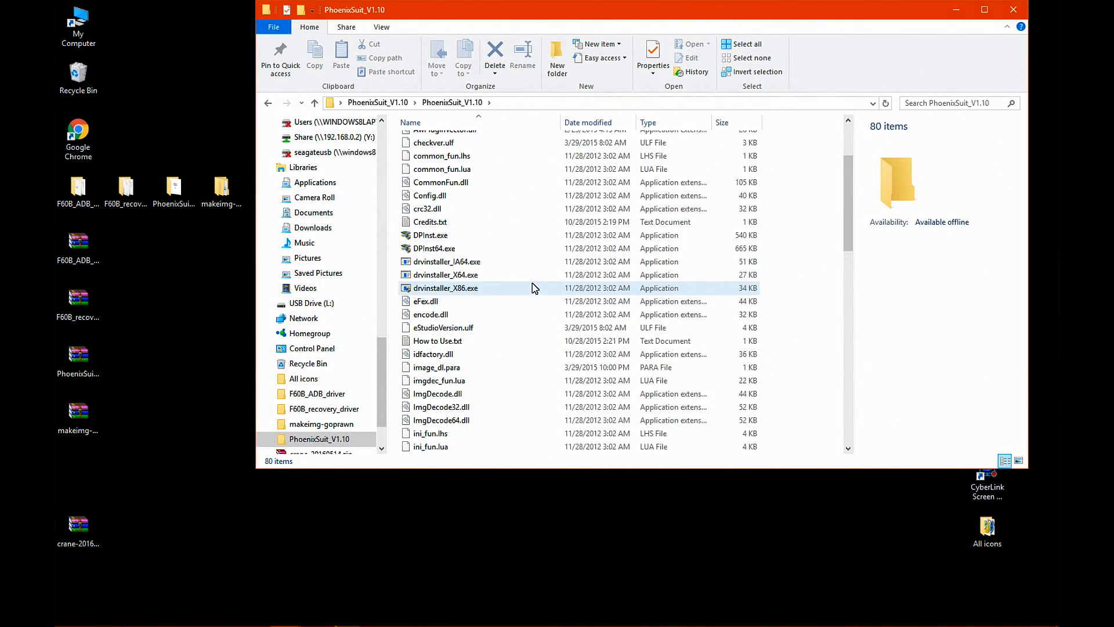
pyautogui.scroll(-5, 534, 286)
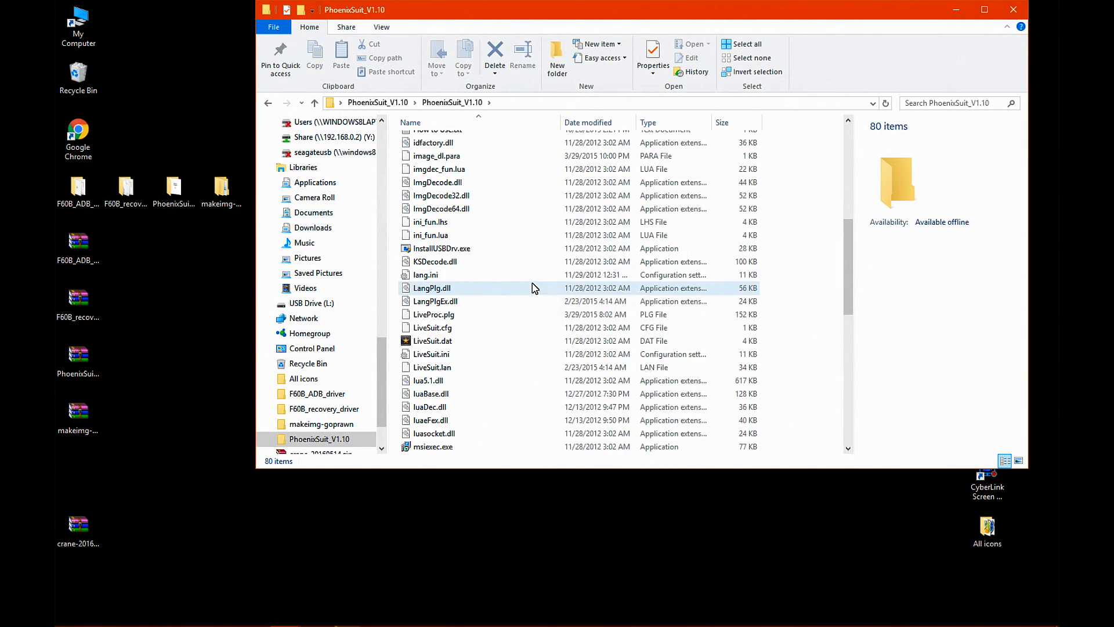
pyautogui.scroll(-5, 534, 288)
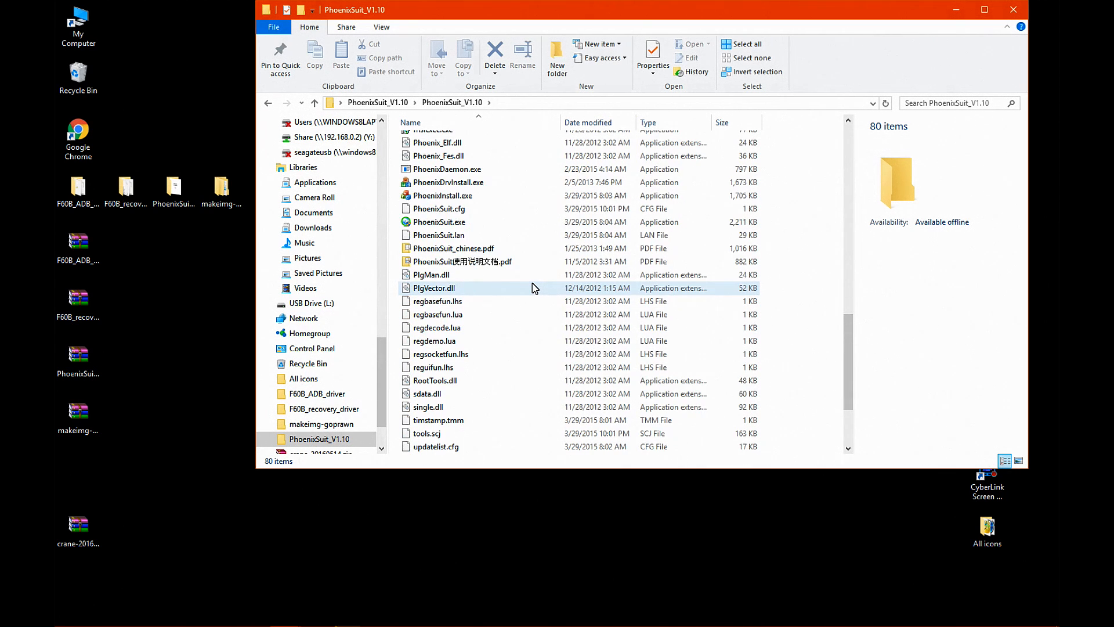
pyautogui.click(432, 224)
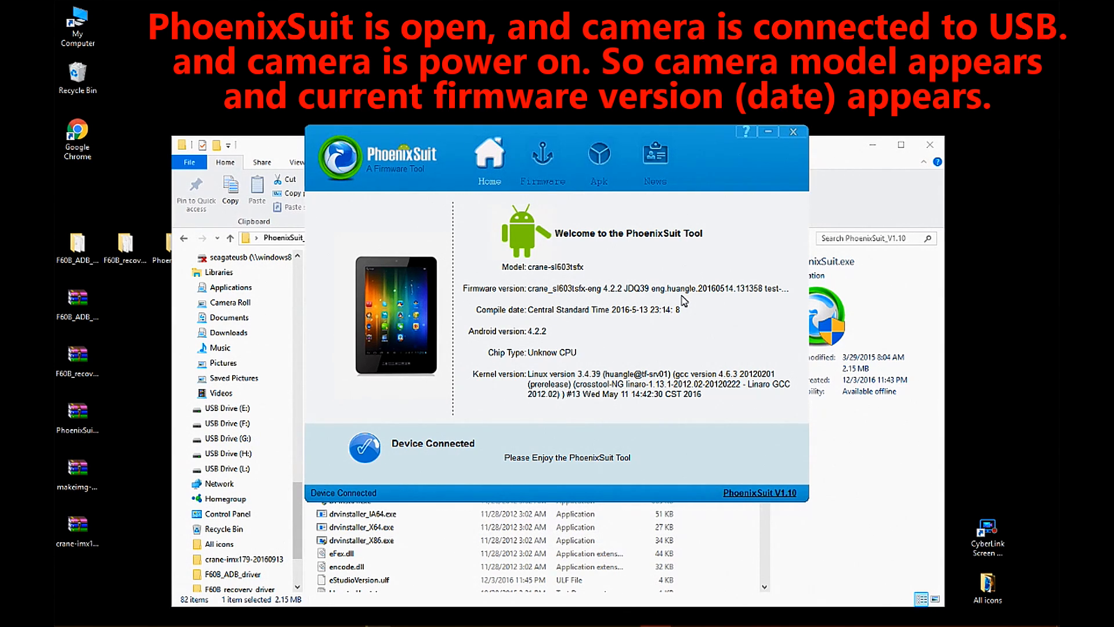
pyautogui.moveTo(692, 139)
pyautogui.mouseDown()
pyautogui.moveTo(716, 141)
pyautogui.moveTo(695, 137)
pyautogui.mouseUp()
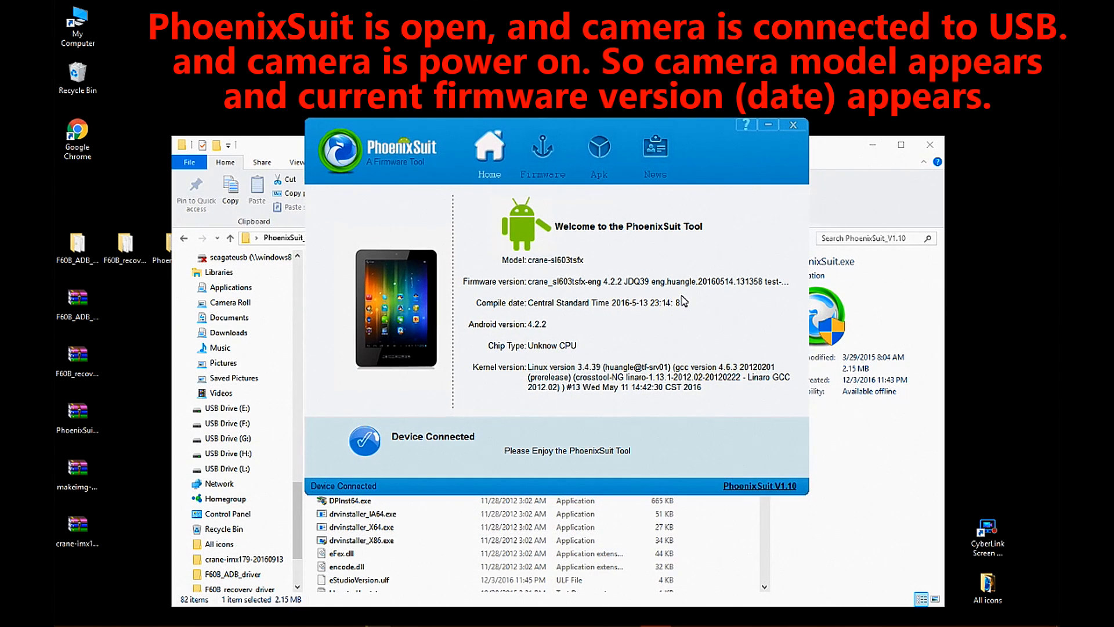
# Open Notepad below the PhoenixSuit device details and note "model = crane sl603 ..." and "date is 20160514"
pyautogui.press('super+r')
pyautogui.write('notepad')
pyautogui.press('Return')
pyautogui.moveTo(663, 70); pyautogui.dragTo(706, 375)
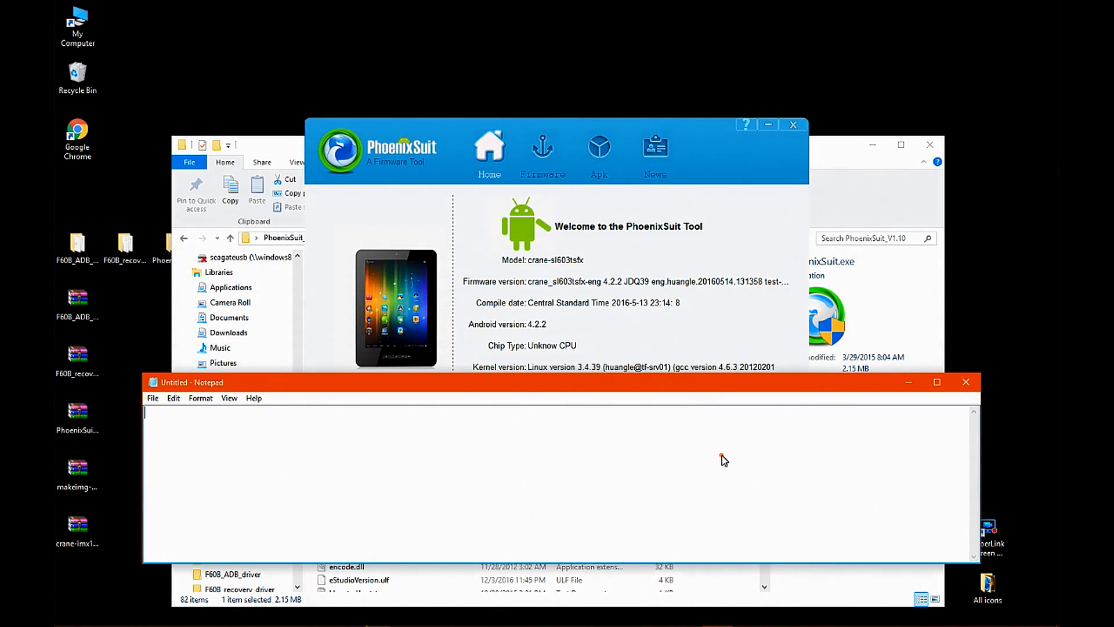
pyautogui.write('model = crane sl603 ...')
pyautogui.press('Return')
pyautogui.write('date is 20')
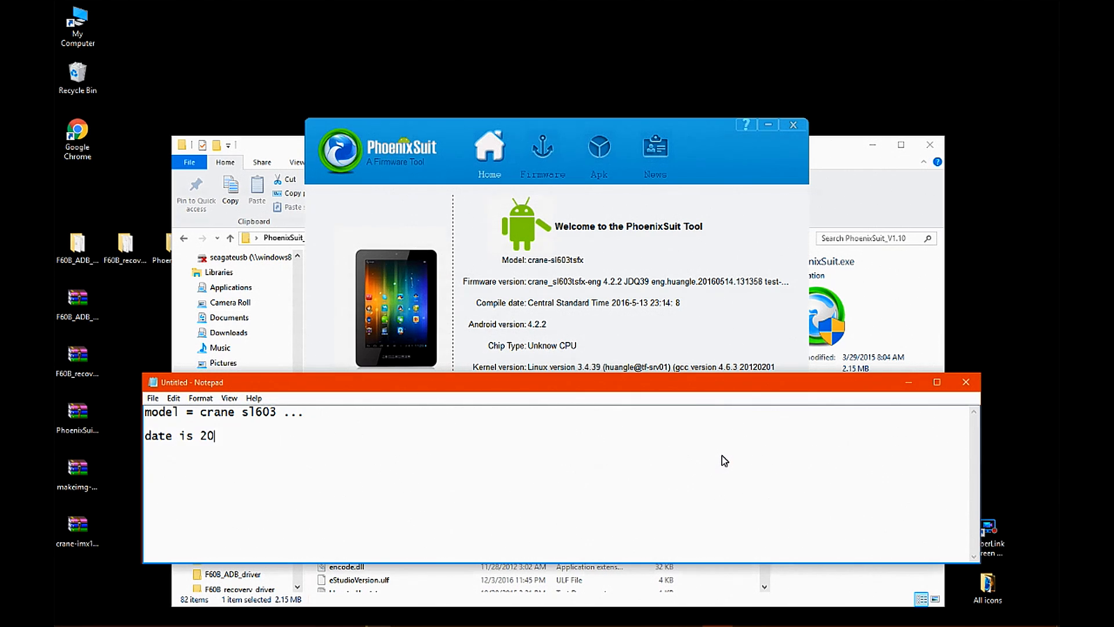
pyautogui.write('160514')
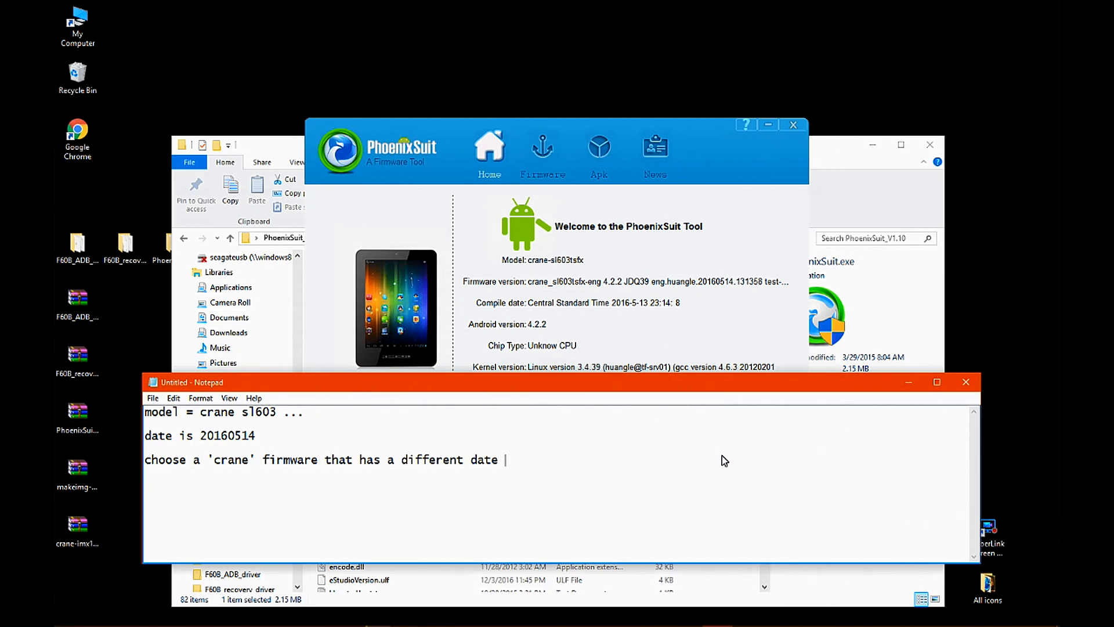
# Add the note "choose a 'crane' firmware that has a different date on goprawn.com forums" and close Notepad without saving
pyautogui.write('prawn.com forums')
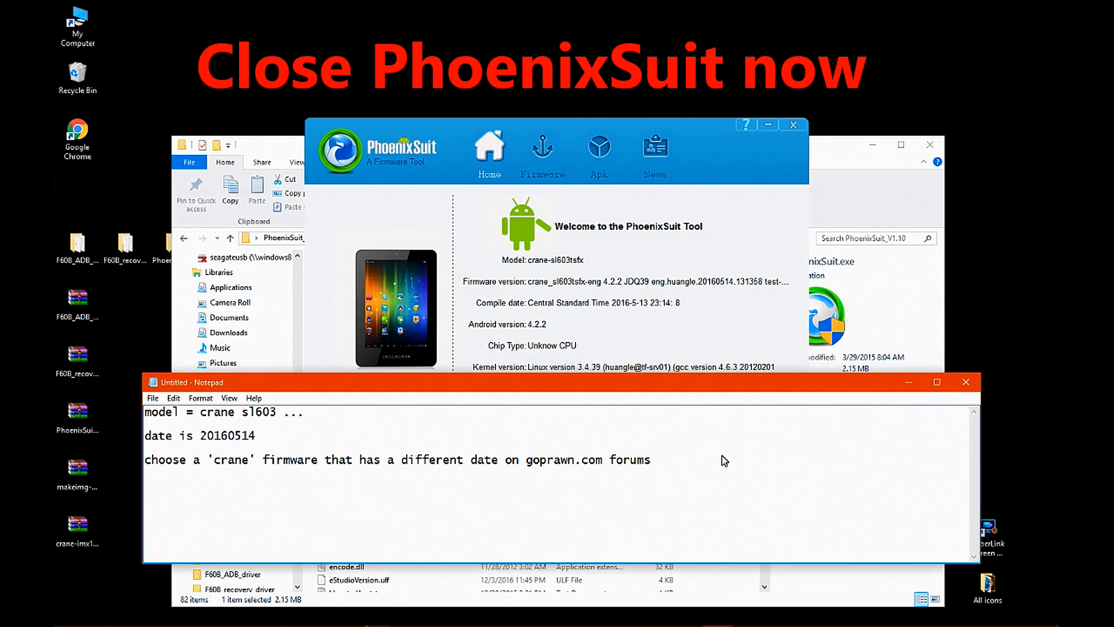
pyautogui.click(965, 384)
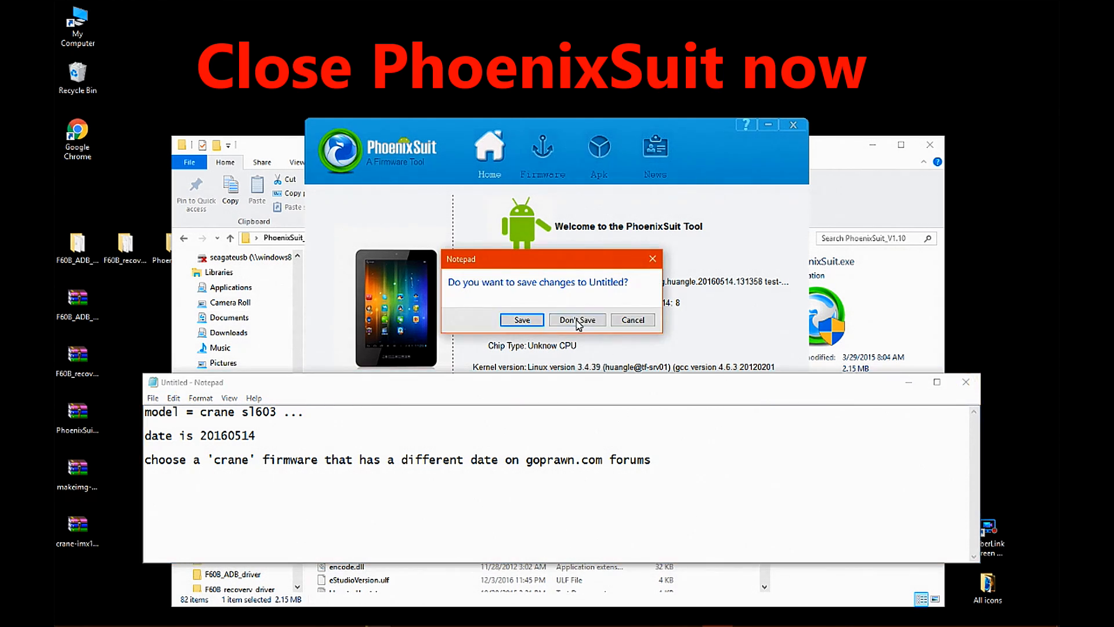
pyautogui.click(578, 323)
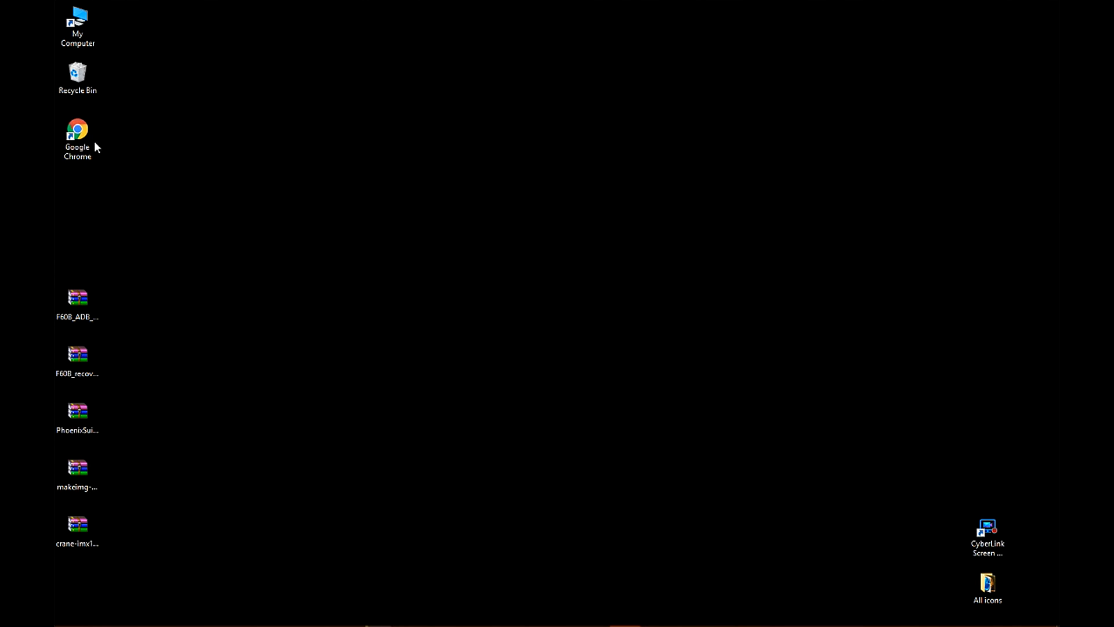
pyautogui.doubleClick(95, 143)
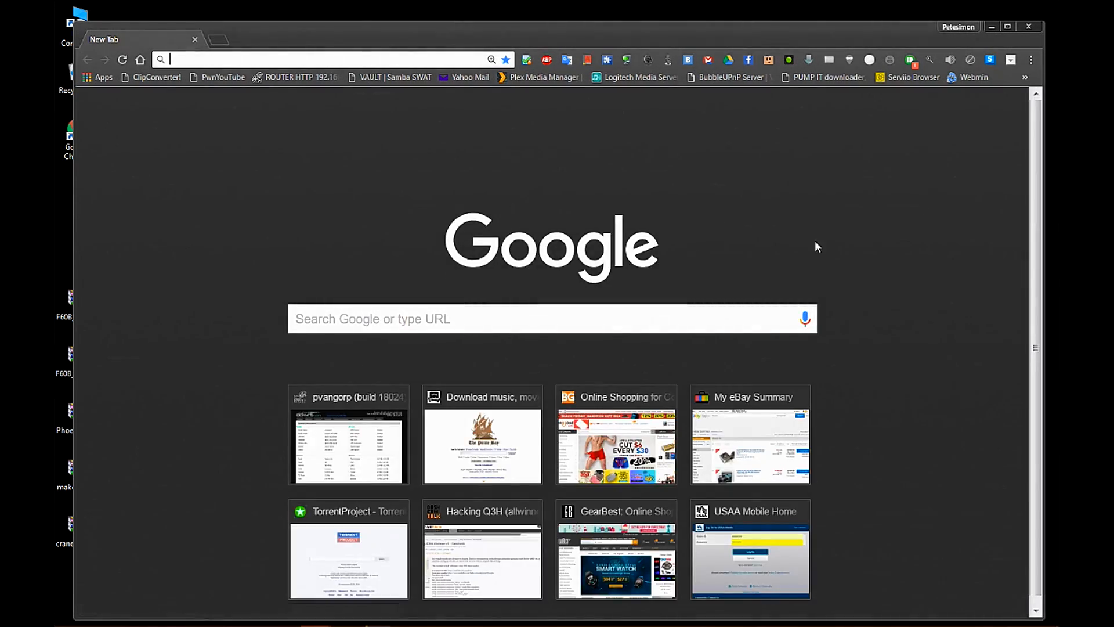
pyautogui.click(1008, 27)
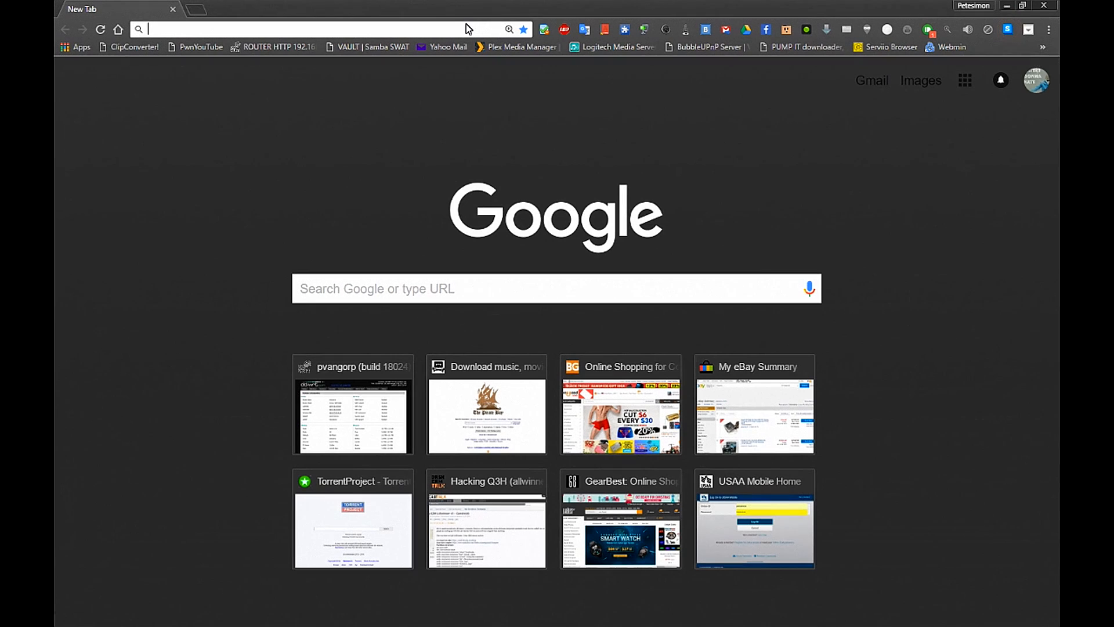
pyautogui.write('www.')
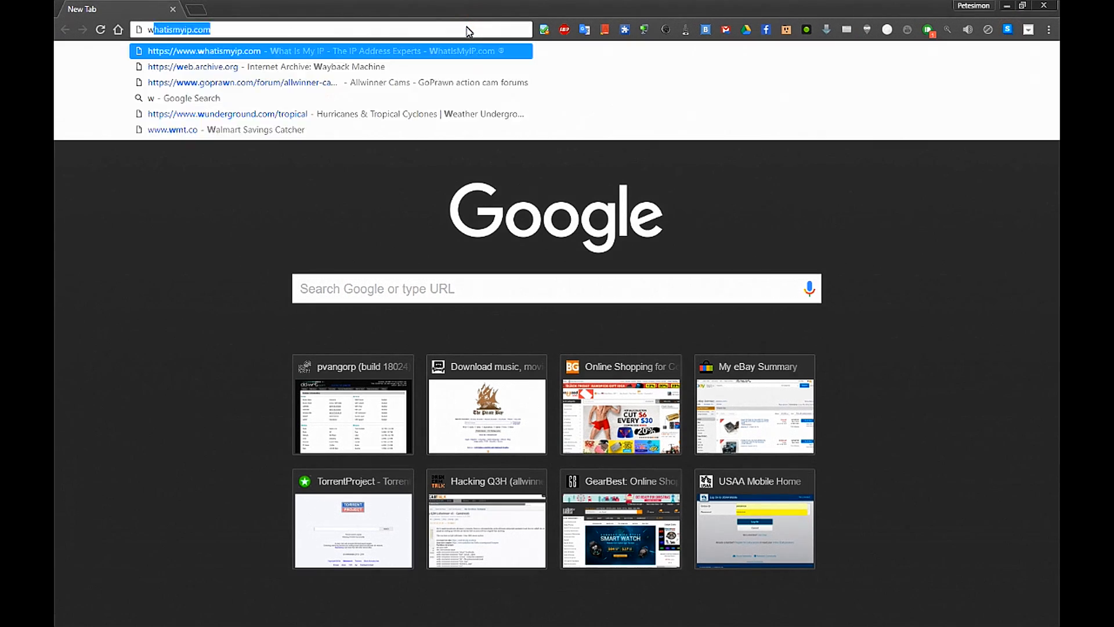
pyautogui.write('goprawn')
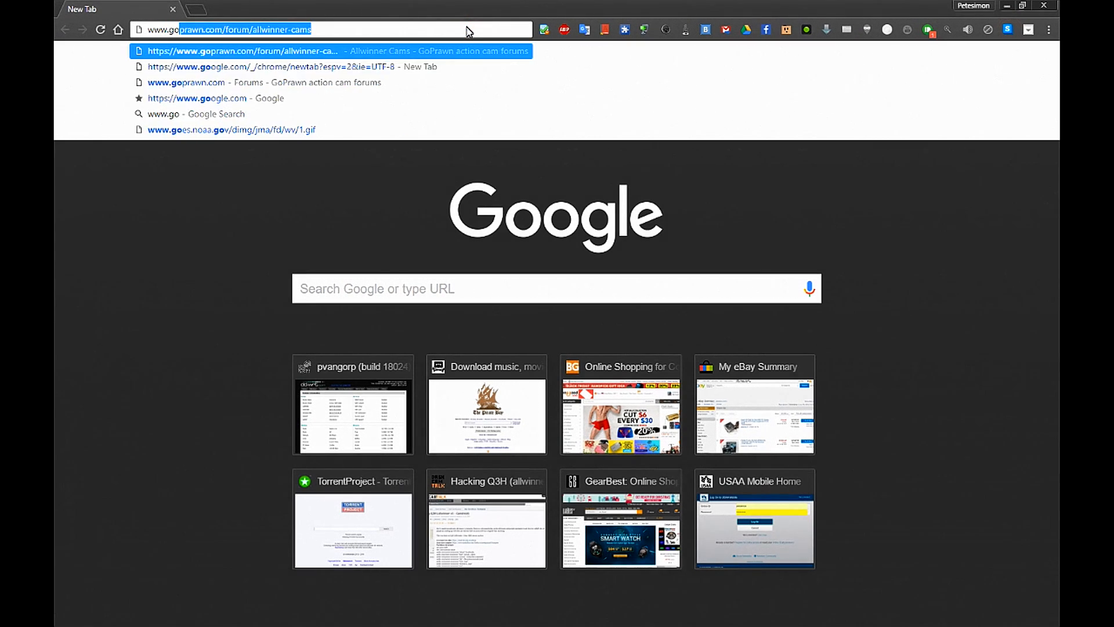
pyautogui.write('.com')
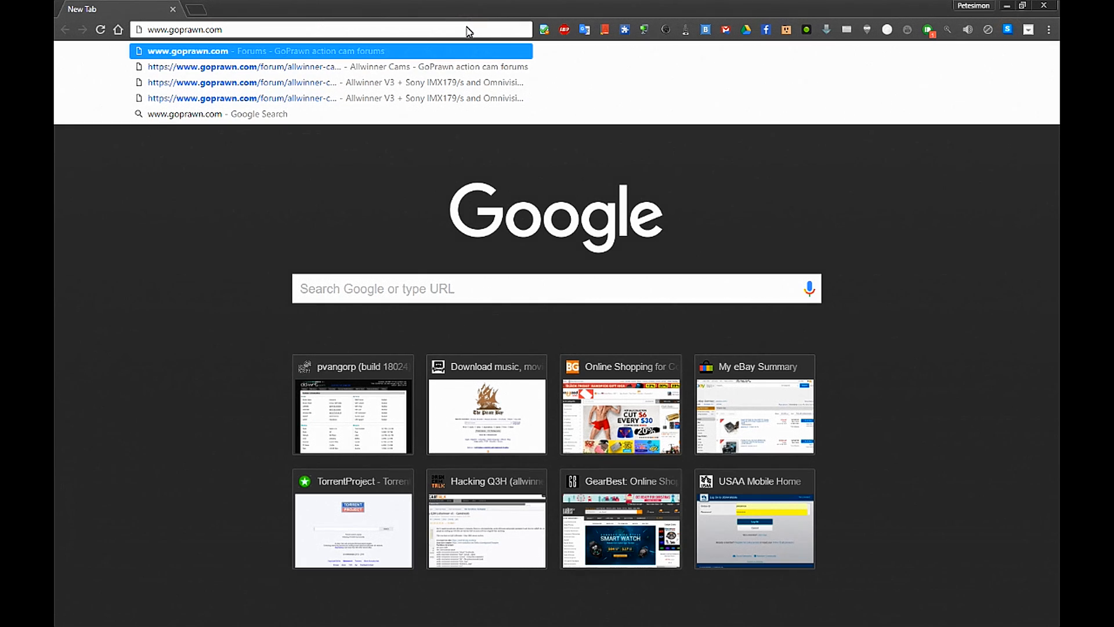
pyautogui.press('Return')
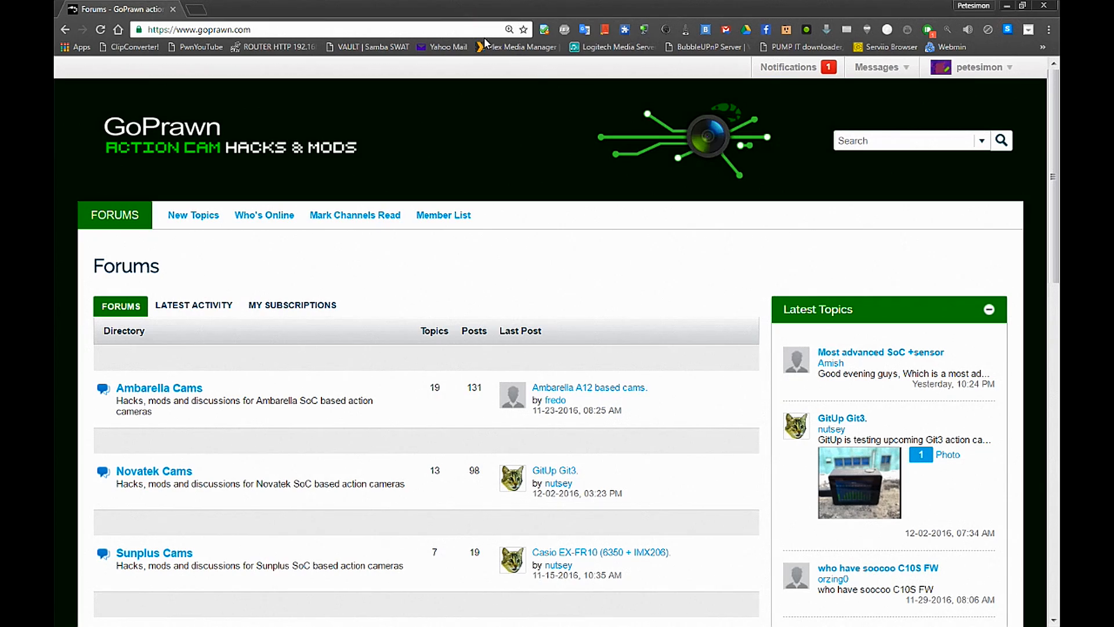
# Open the Allwinner Cams forum and its topic on Allwinner V3 + Sony IMX179/s and Omnivision OV4689 action cameras
pyautogui.scroll(-5, 726, 267)
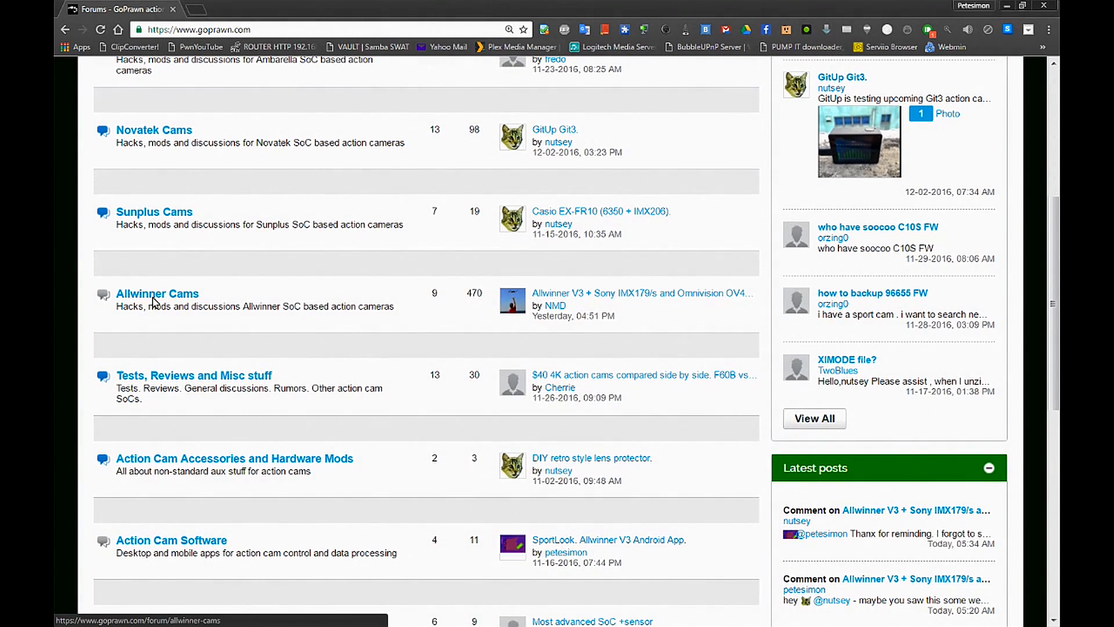
pyautogui.click(192, 299)
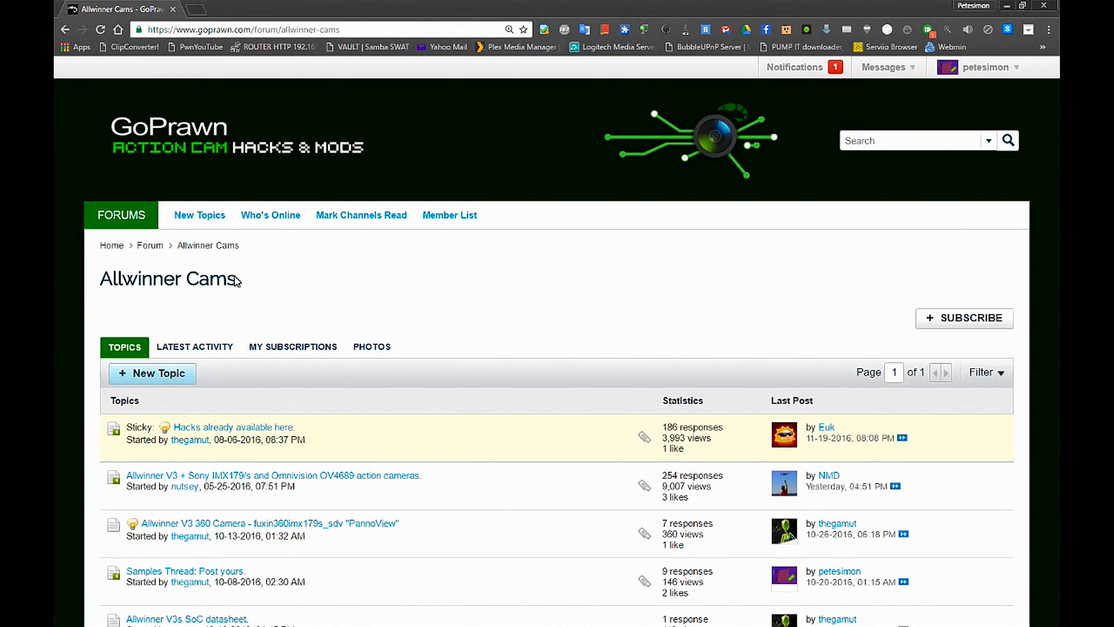
pyautogui.scroll(-2, 611, 263)
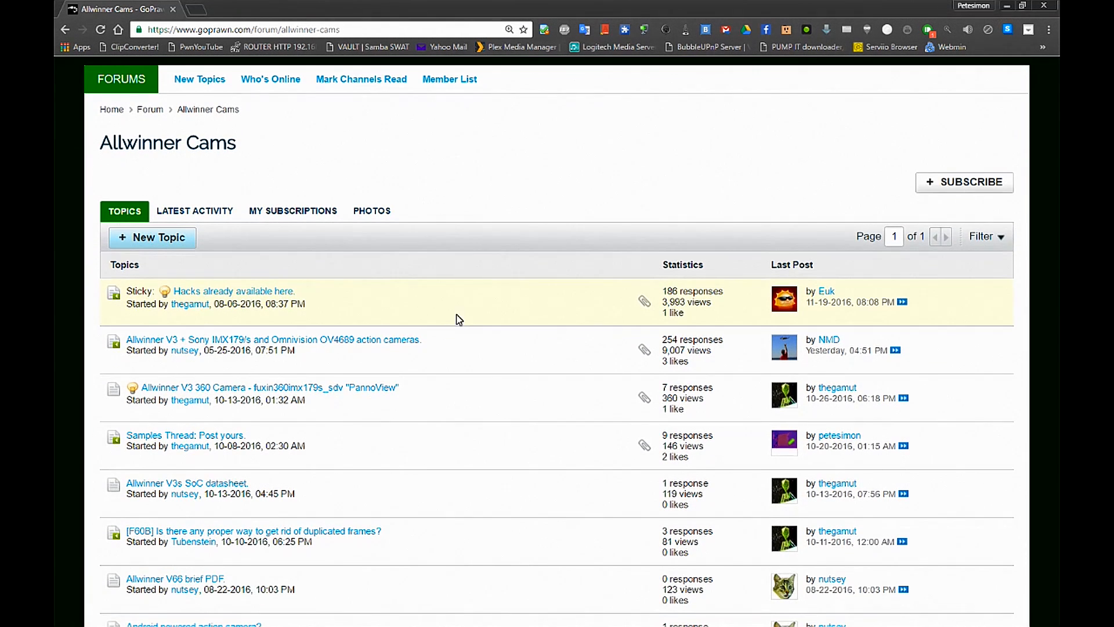
pyautogui.moveTo(116, 345)
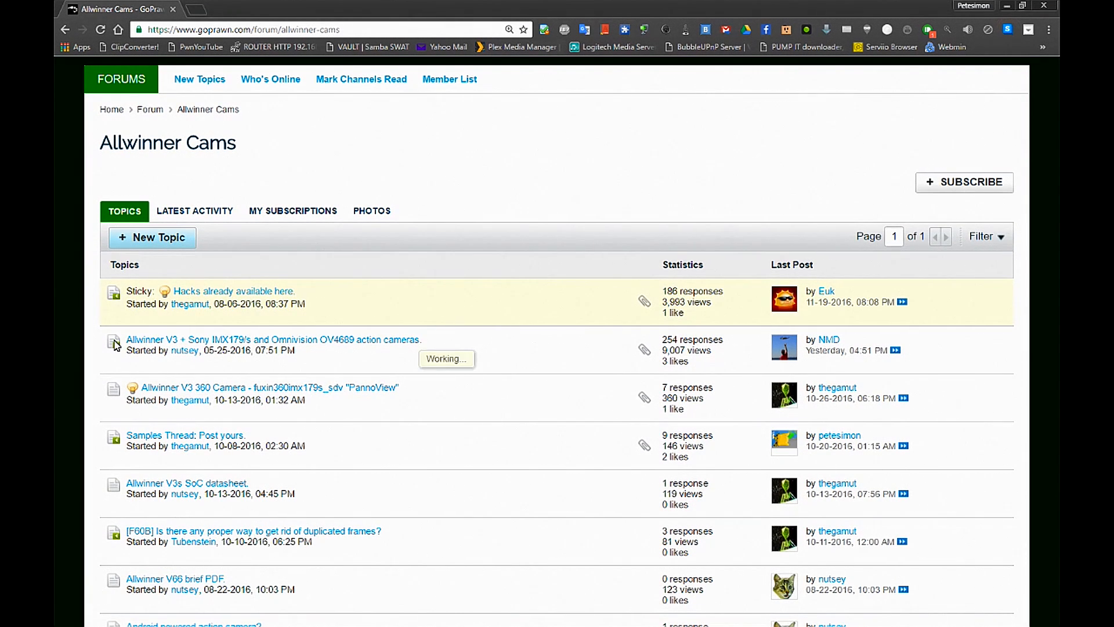
pyautogui.click(402, 343)
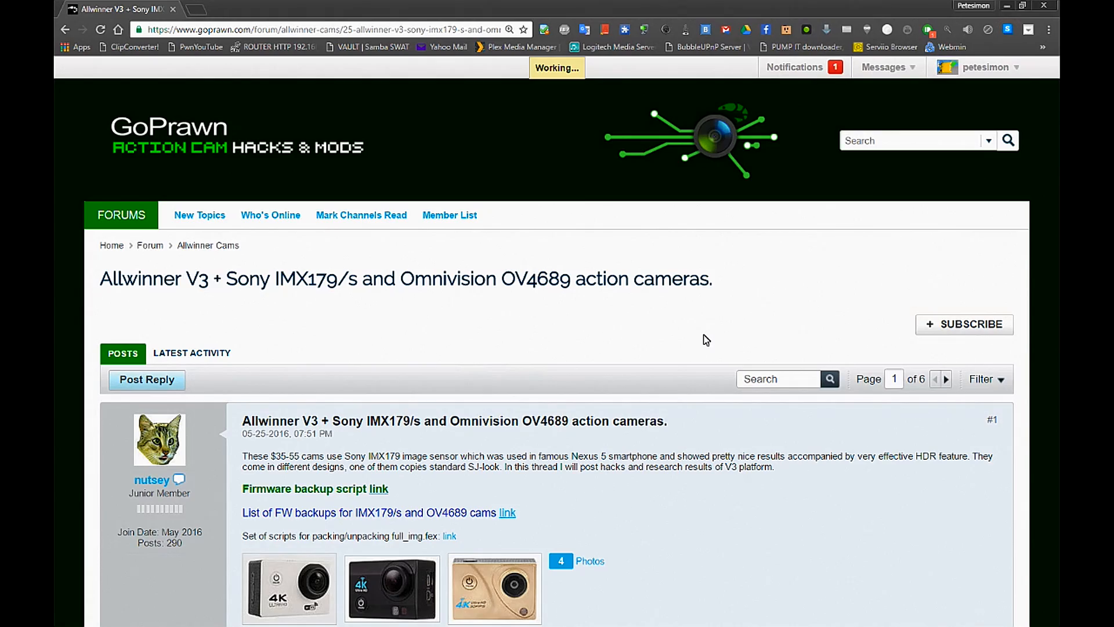
# Find post #8 with the firmware updates and examine the Crane entries listed for the Sony IMX179 sensor
pyautogui.scroll(-3, 706, 339)
pyautogui.scroll(-15, 705, 340)
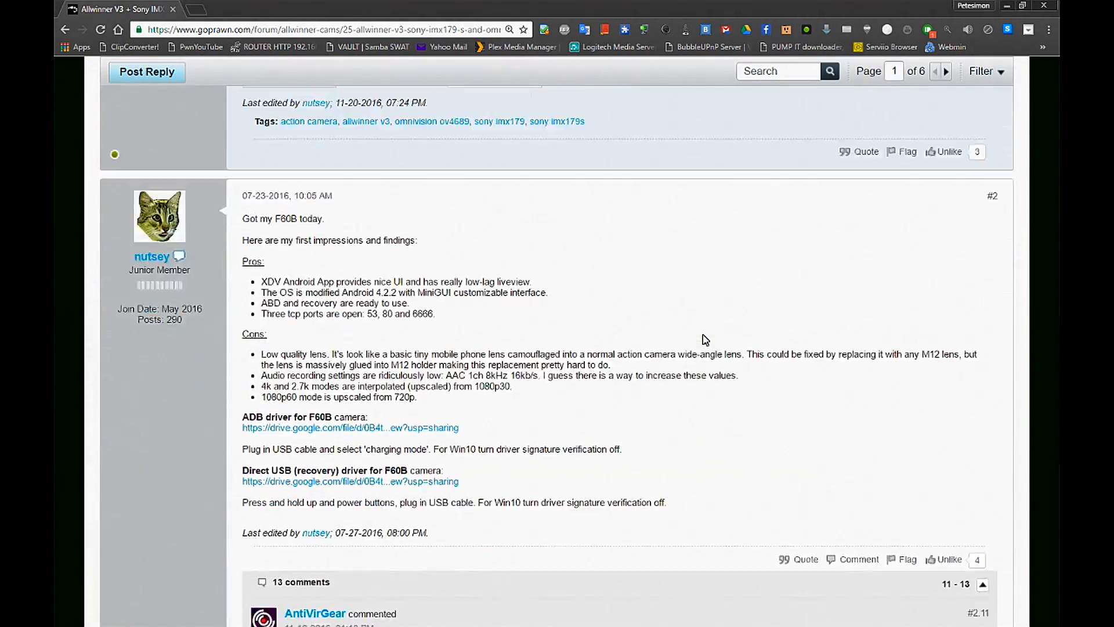
pyautogui.scroll(-20, 705, 339)
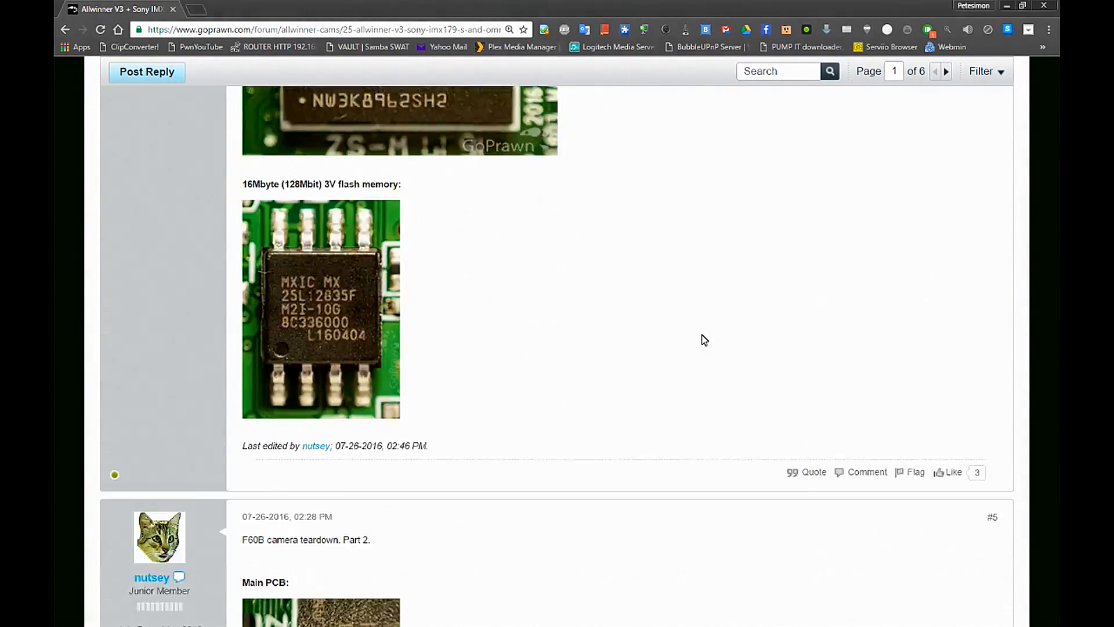
pyautogui.scroll(-15, 703, 340)
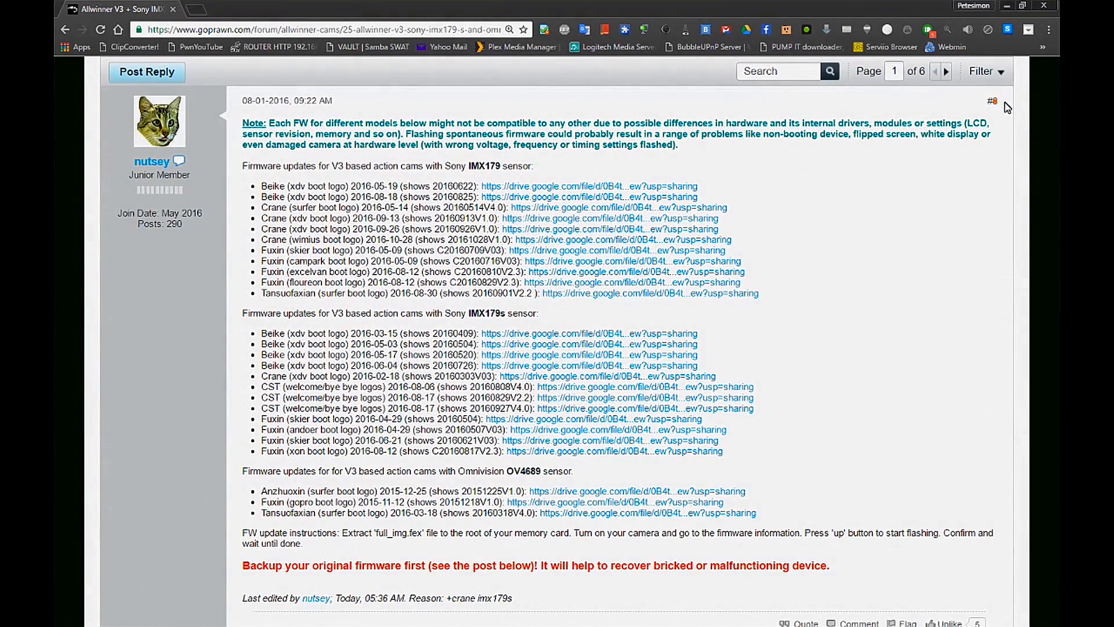
pyautogui.tripleClick(992, 102)
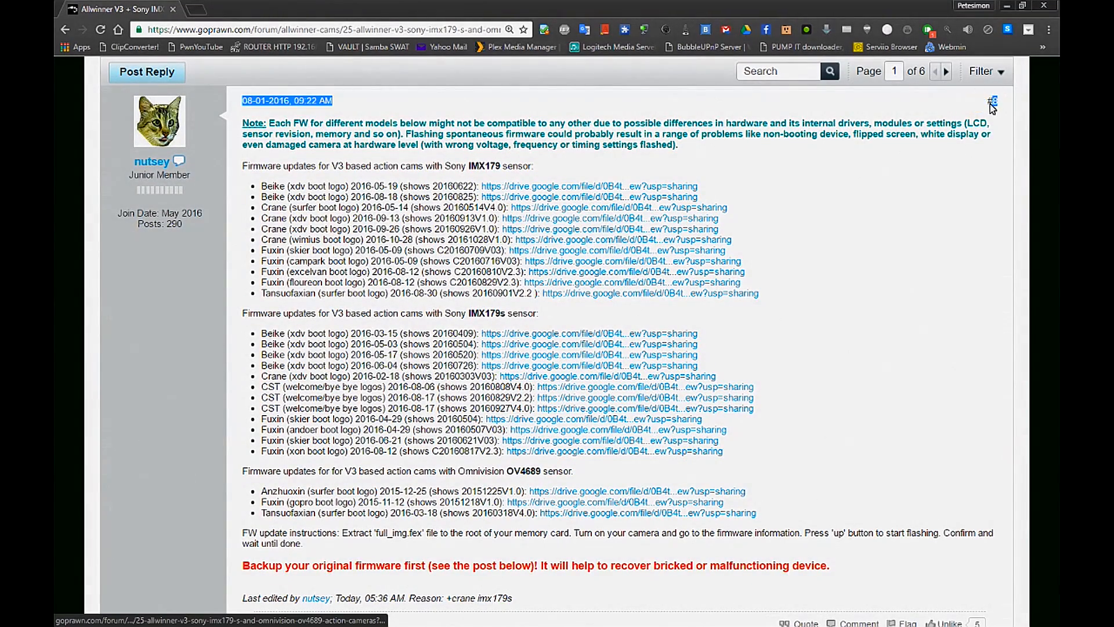
pyautogui.click(822, 105)
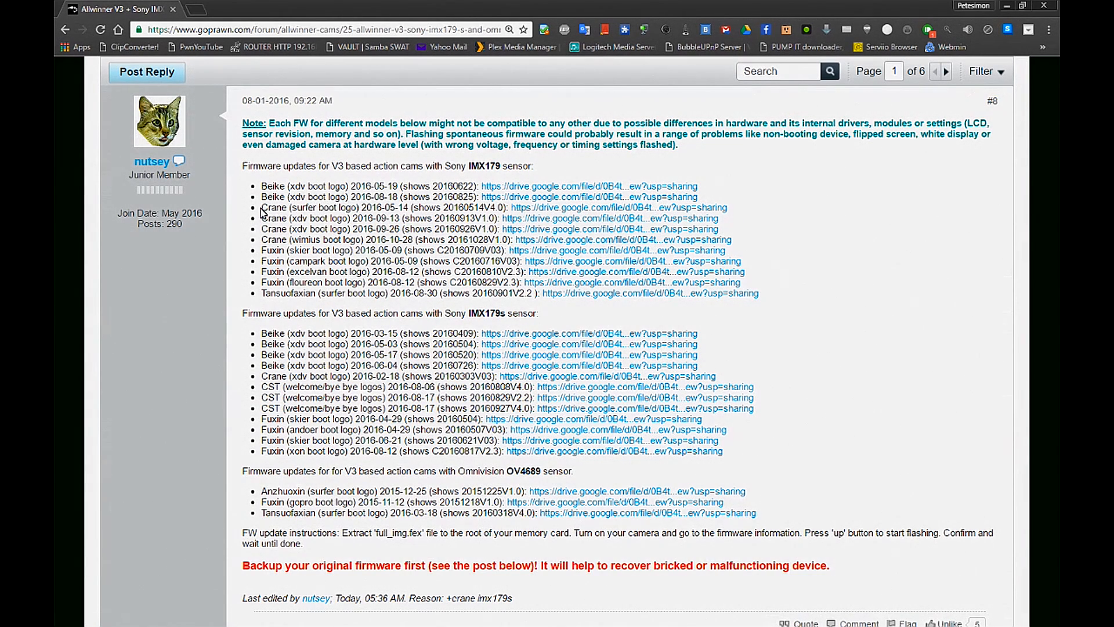
pyautogui.moveTo(260, 209); pyautogui.dragTo(764, 242)
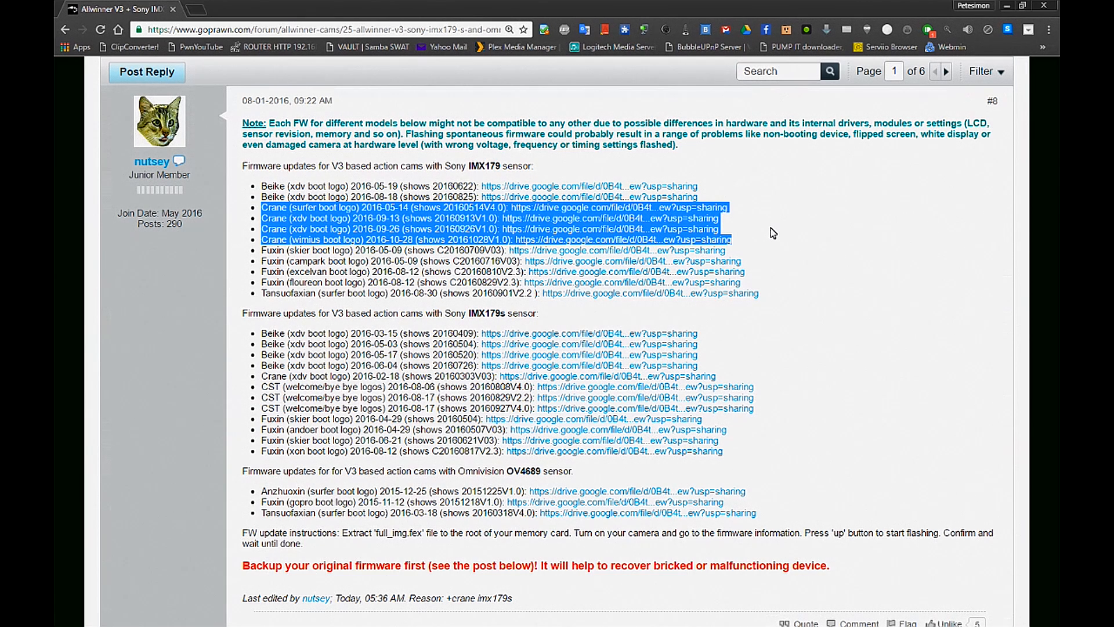
pyautogui.click(773, 232)
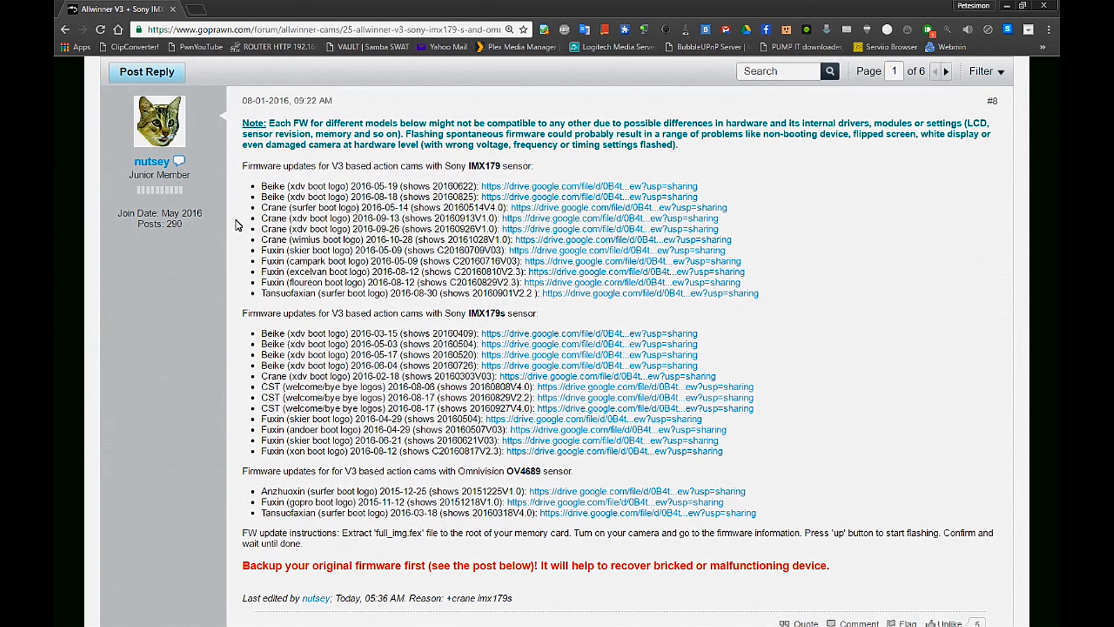
# Open the Crane (xdv boot logo) 2016-09-13 firmware link listed for the IMX179 sensor and start downloading crane-imx179-20160913.zip
pyautogui.moveTo(262, 221); pyautogui.dragTo(759, 224)
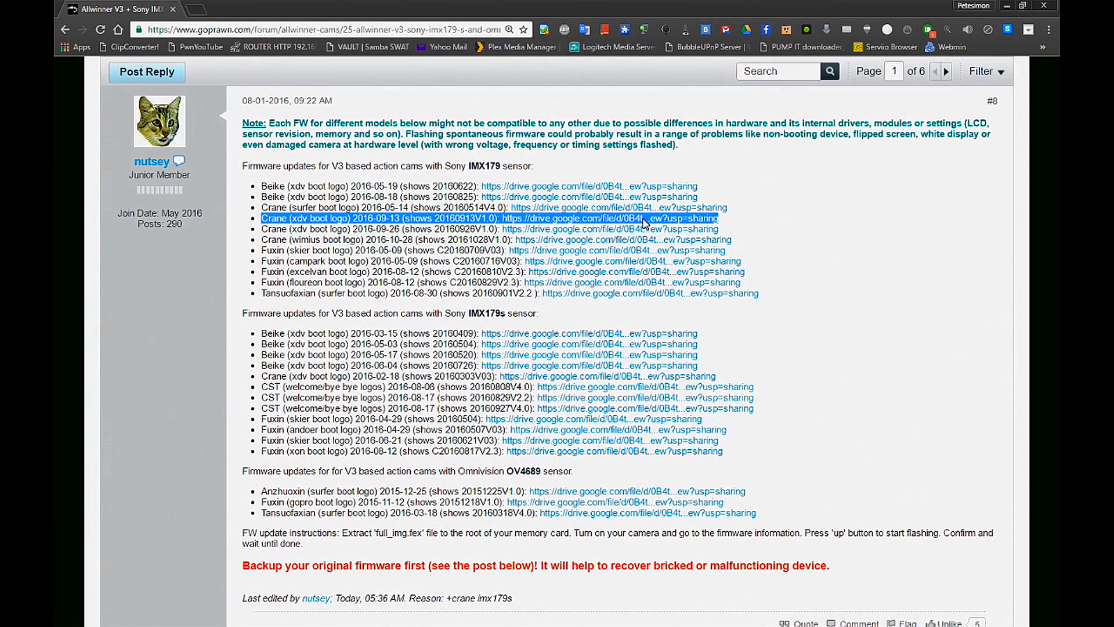
pyautogui.click(505, 218)
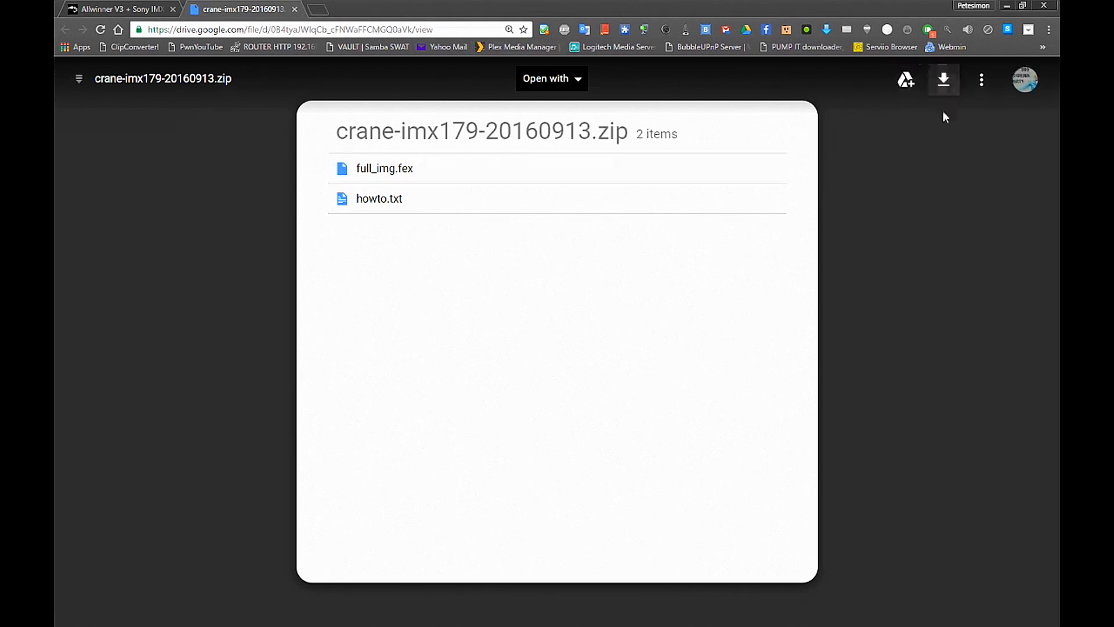
pyautogui.click(944, 79)
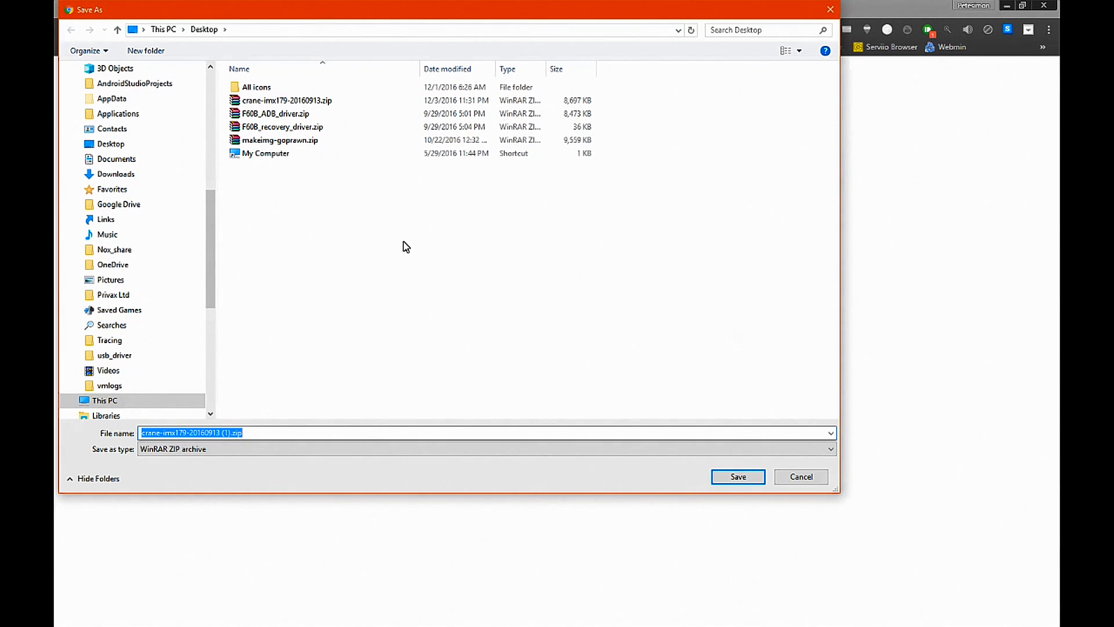
# Save the firmware archive to the Desktop under the file name crane-imx179-20160913.zip
pyautogui.click(288, 101)
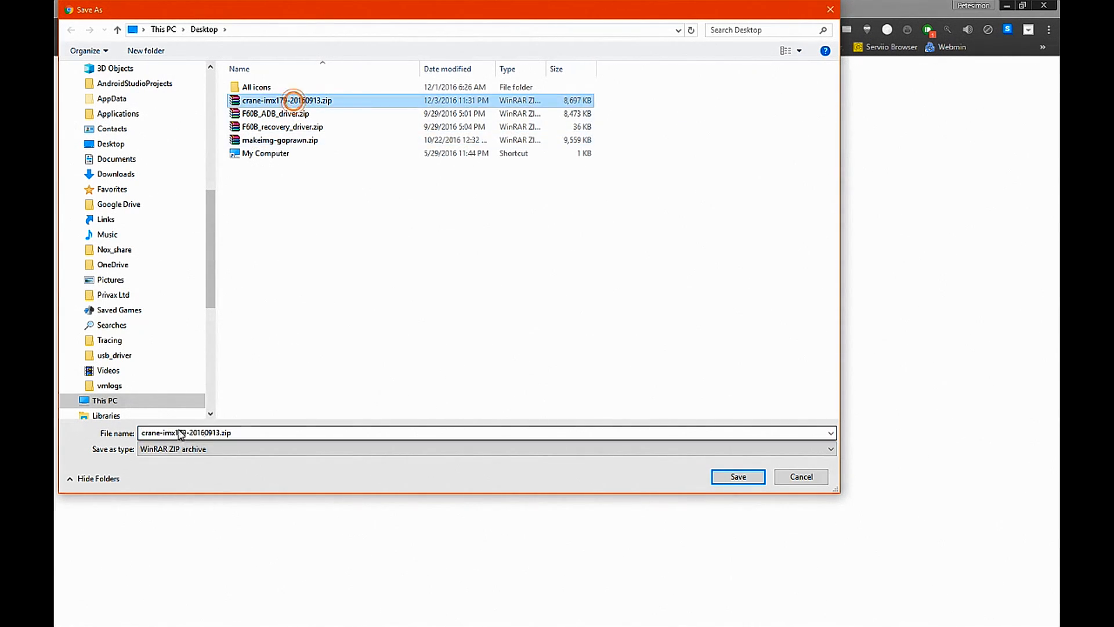
pyautogui.click(166, 435)
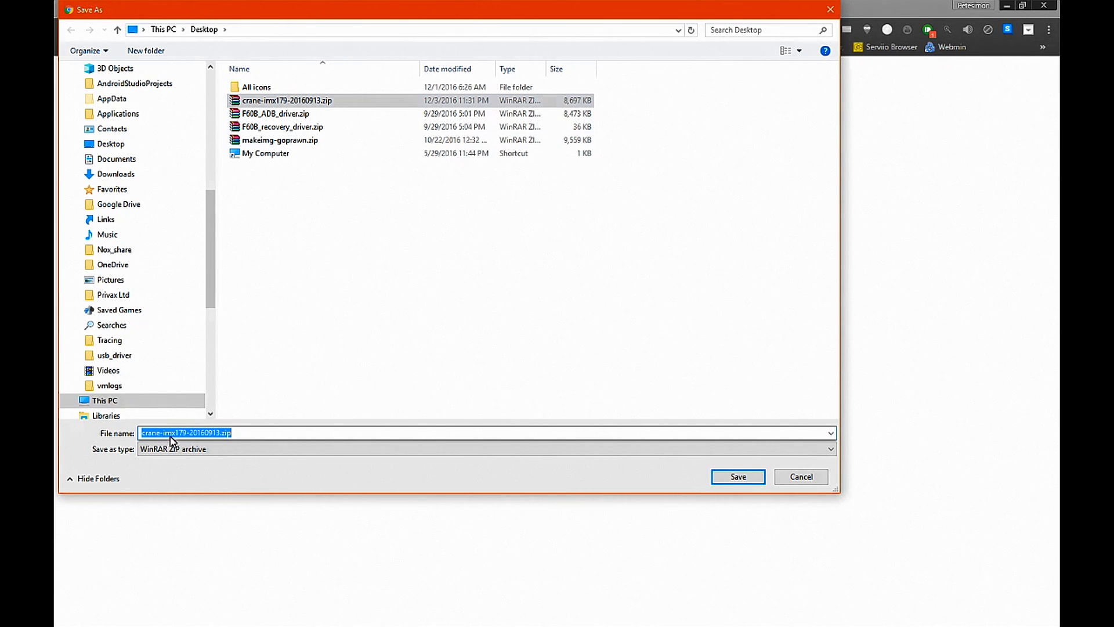
pyautogui.scroll(15, 133, 244)
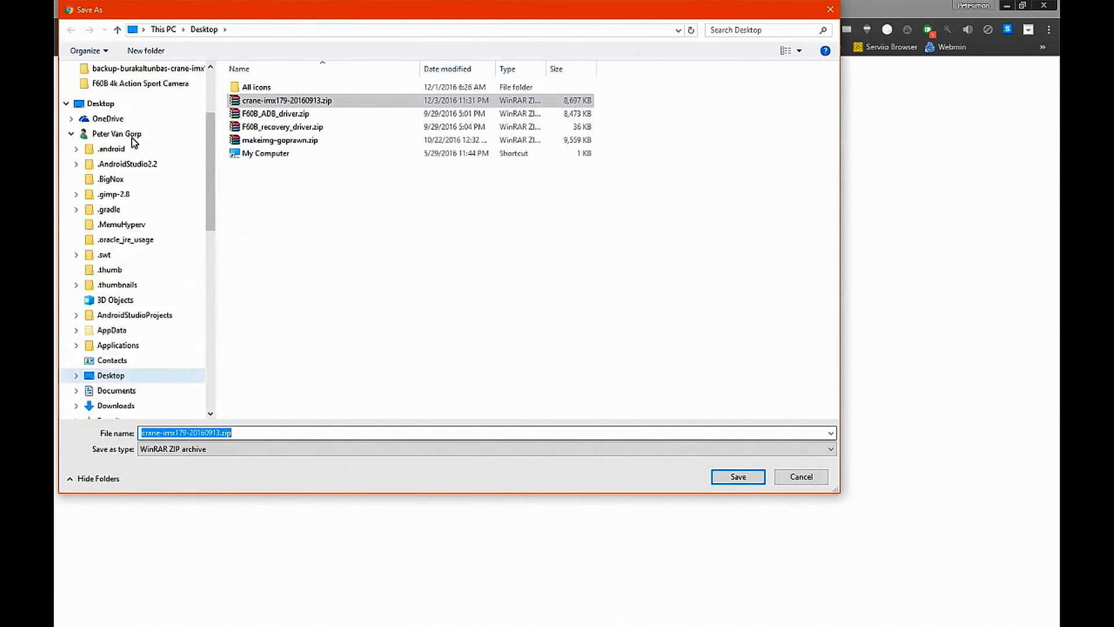
pyautogui.click(111, 231)
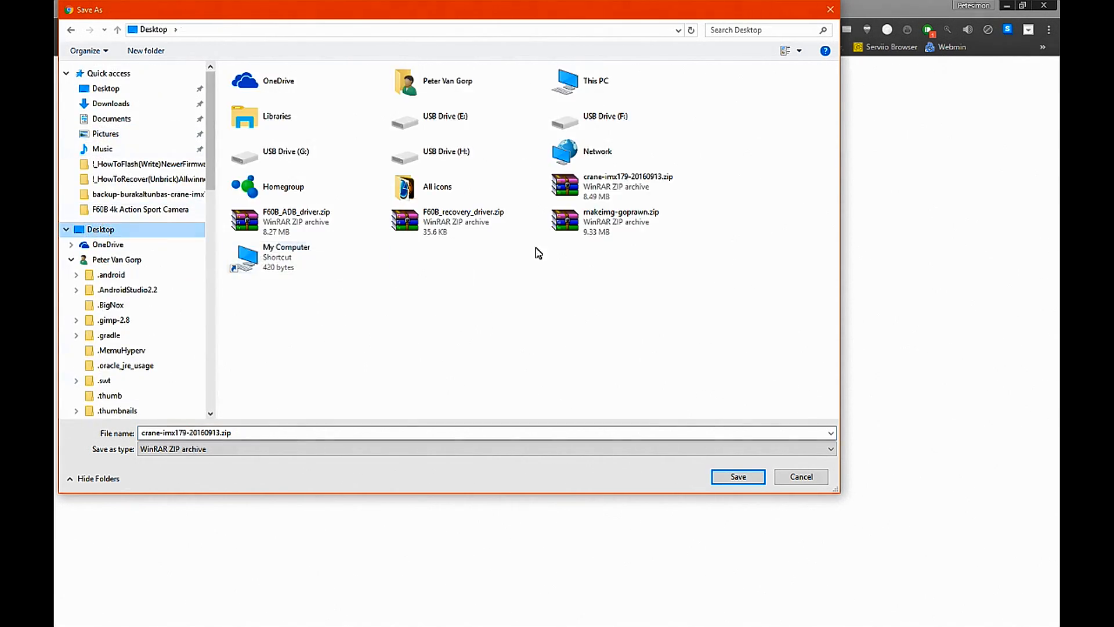
pyautogui.click(603, 192)
pyautogui.click(290, 435)
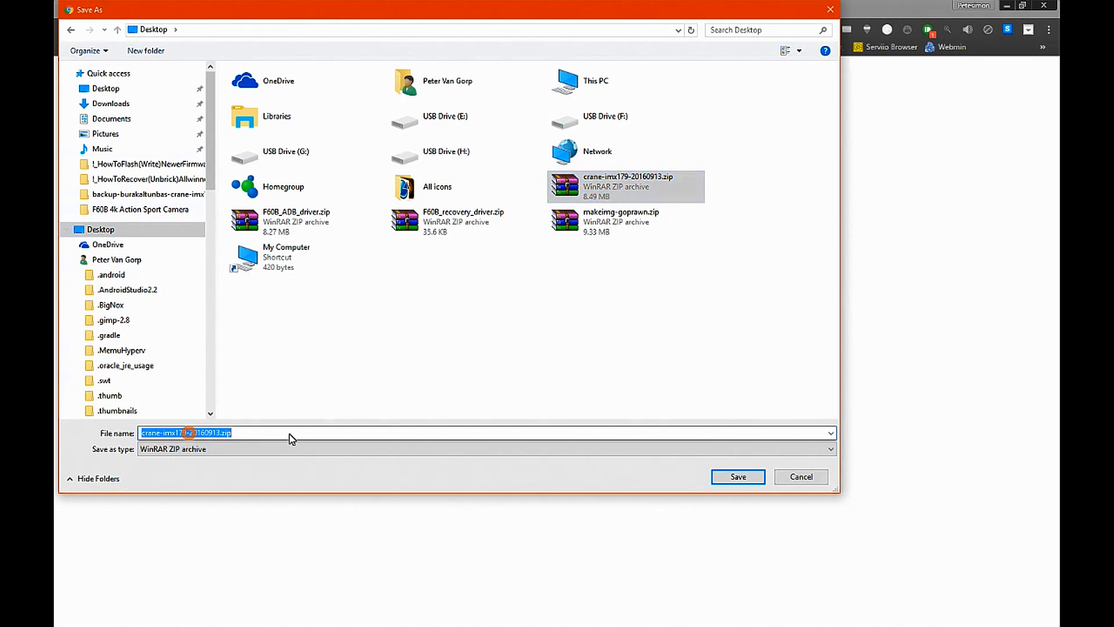
pyautogui.click(732, 479)
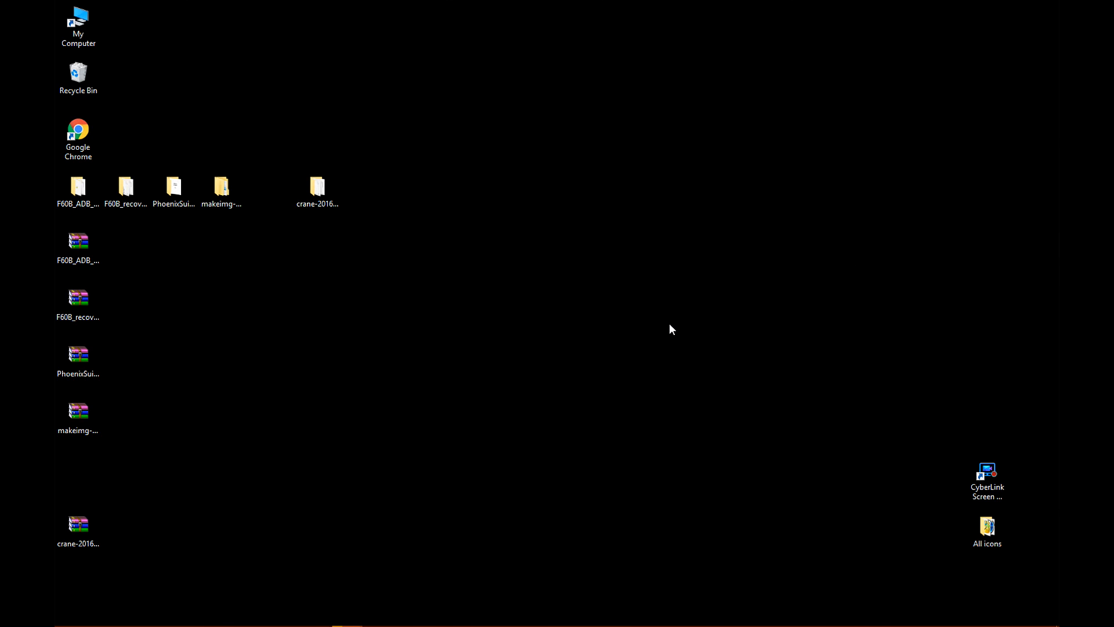
# Open Device Manager and enlarge its window downwards to show all the Universal Serial Bus controllers
pyautogui.press('super')
pyautogui.write('d')
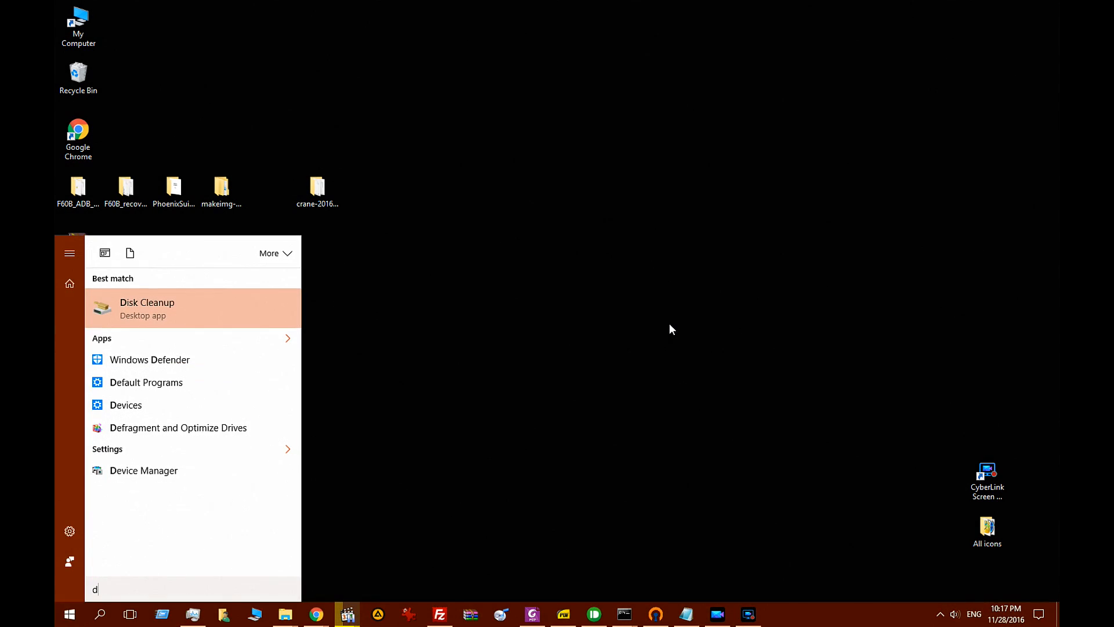
pyautogui.write('evice mn')
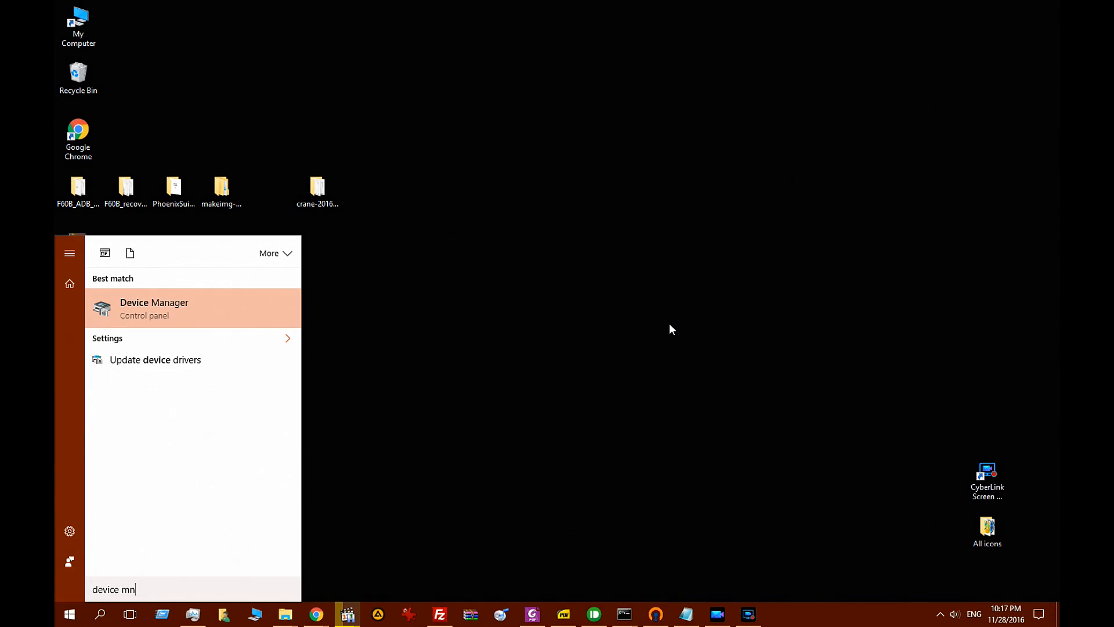
pyautogui.press('BackSpace')
pyautogui.write('anager')
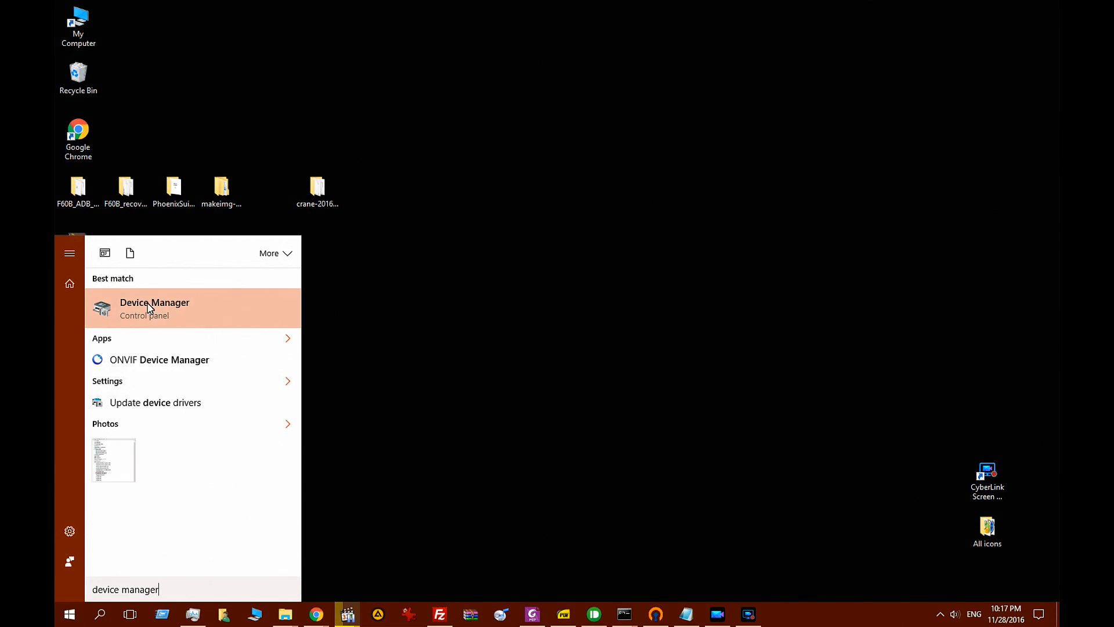
pyautogui.click(164, 314)
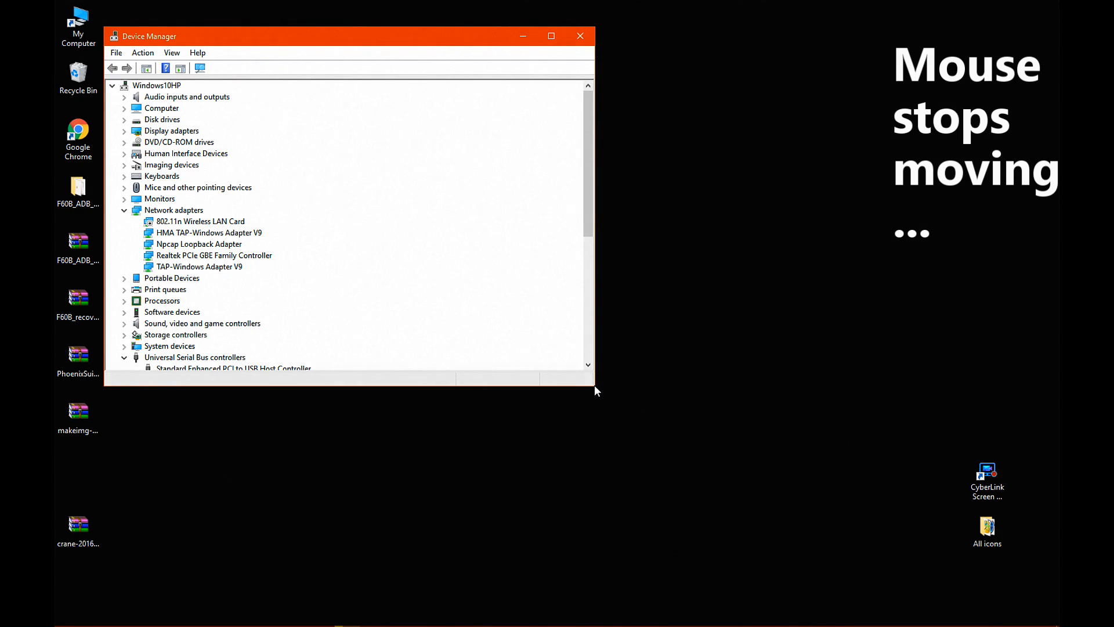
pyautogui.moveTo(594, 389); pyautogui.dragTo(601, 479)
pyautogui.moveTo(594, 602); pyautogui.dragTo(595, 613)
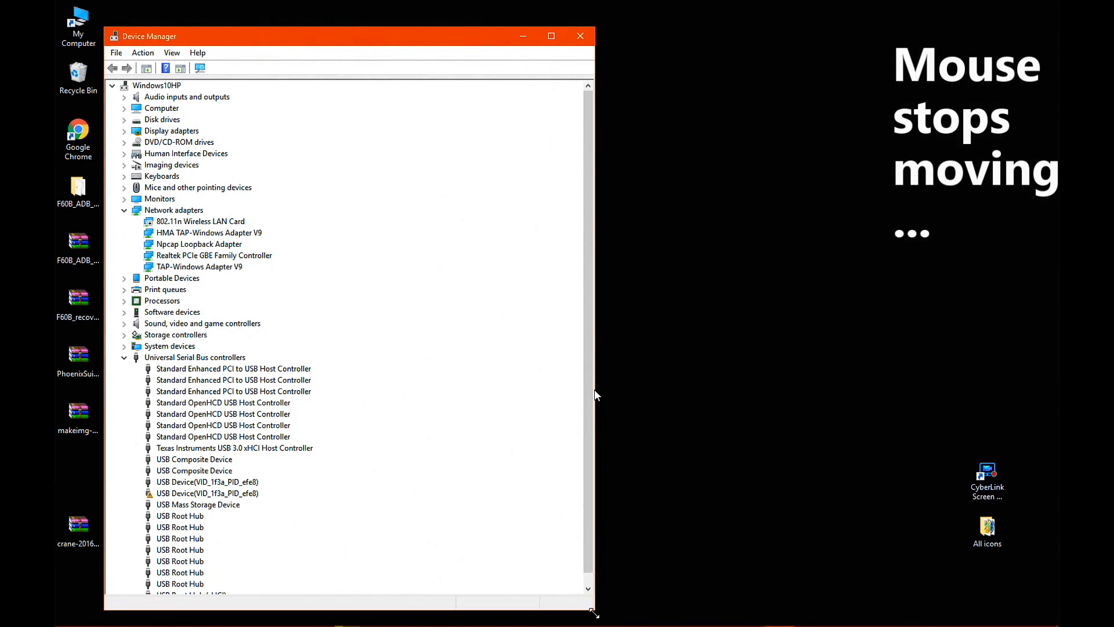
pyautogui.scroll(-1, 594, 395)
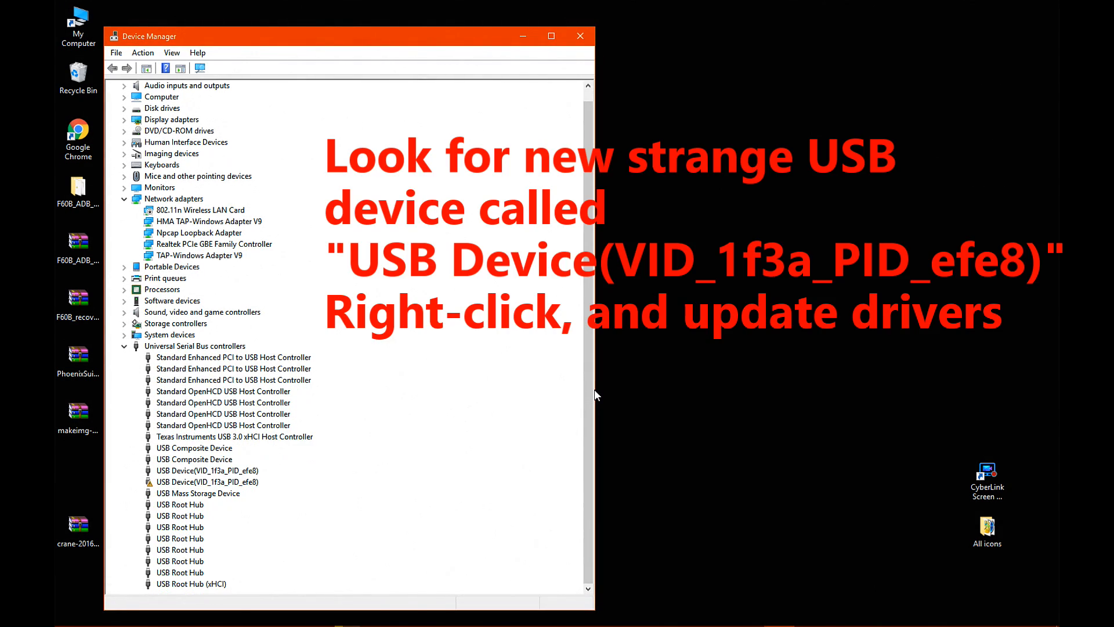
# Update the driver of the first USB Device(VID_1f3a_PID_efe8) from the F60B_recovery_driver folder on the Desktop and close the wizard
pyautogui.click(207, 471)
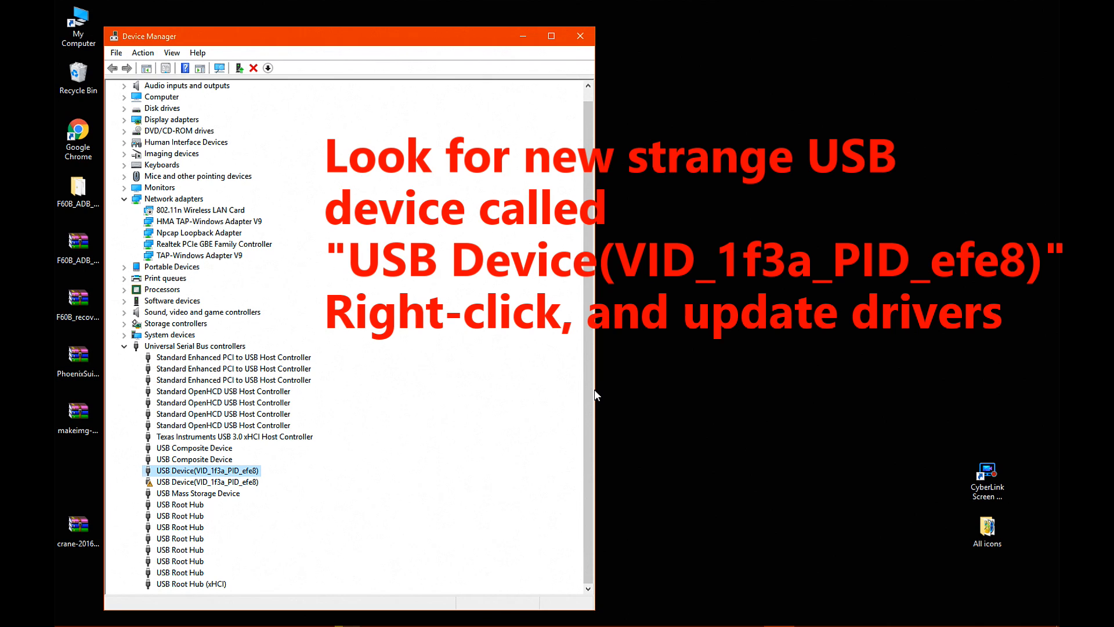
pyautogui.rightClick(232, 469)
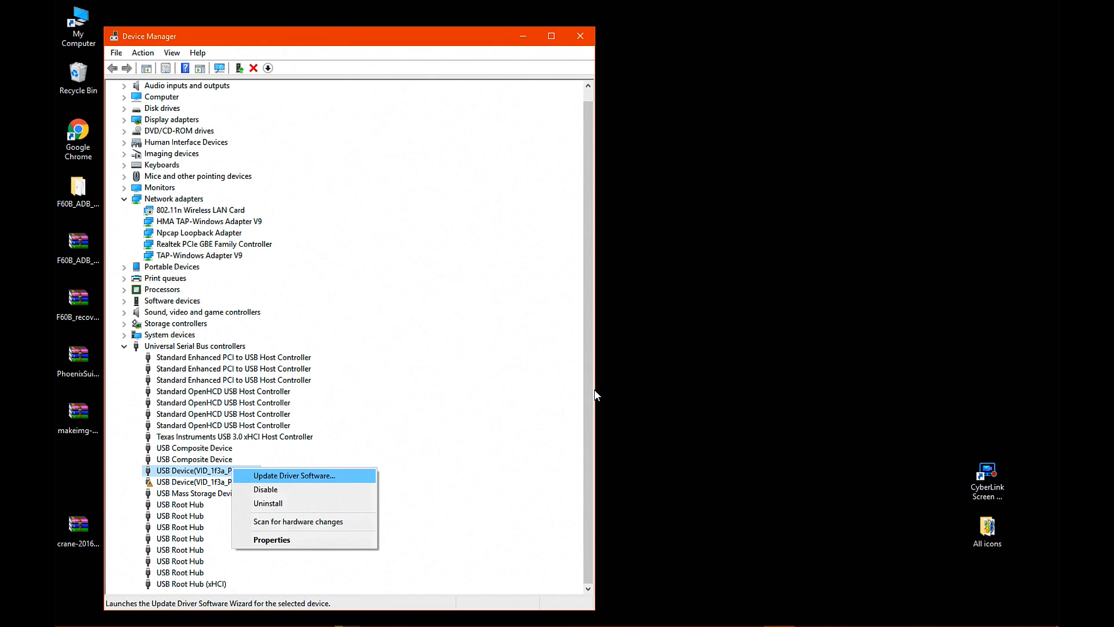
pyautogui.press('Return')
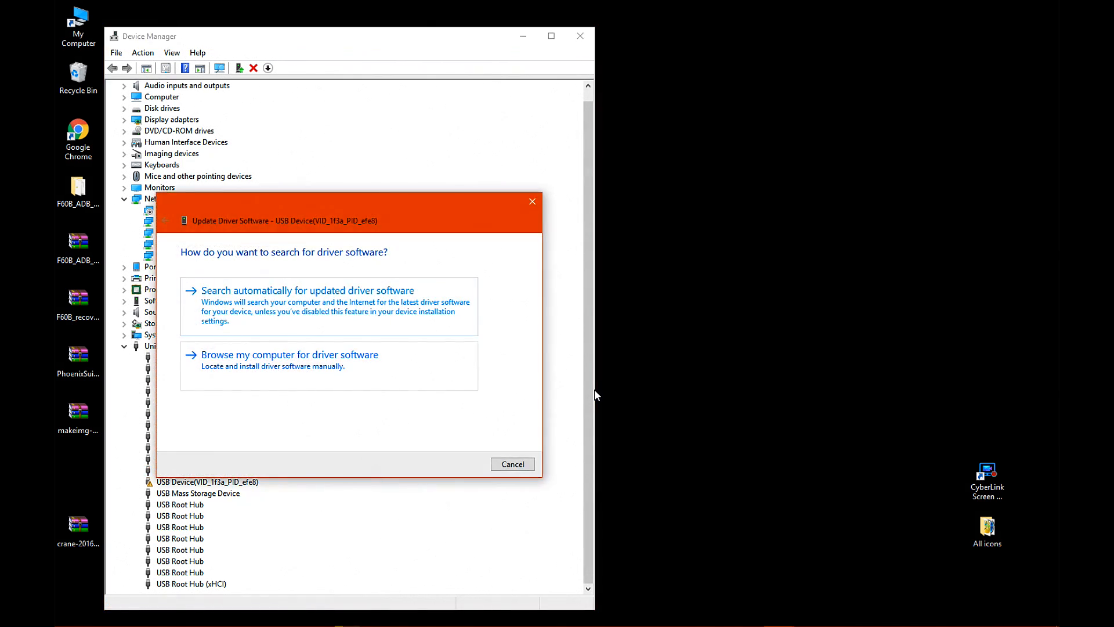
pyautogui.press('Down')
pyautogui.press('Return')
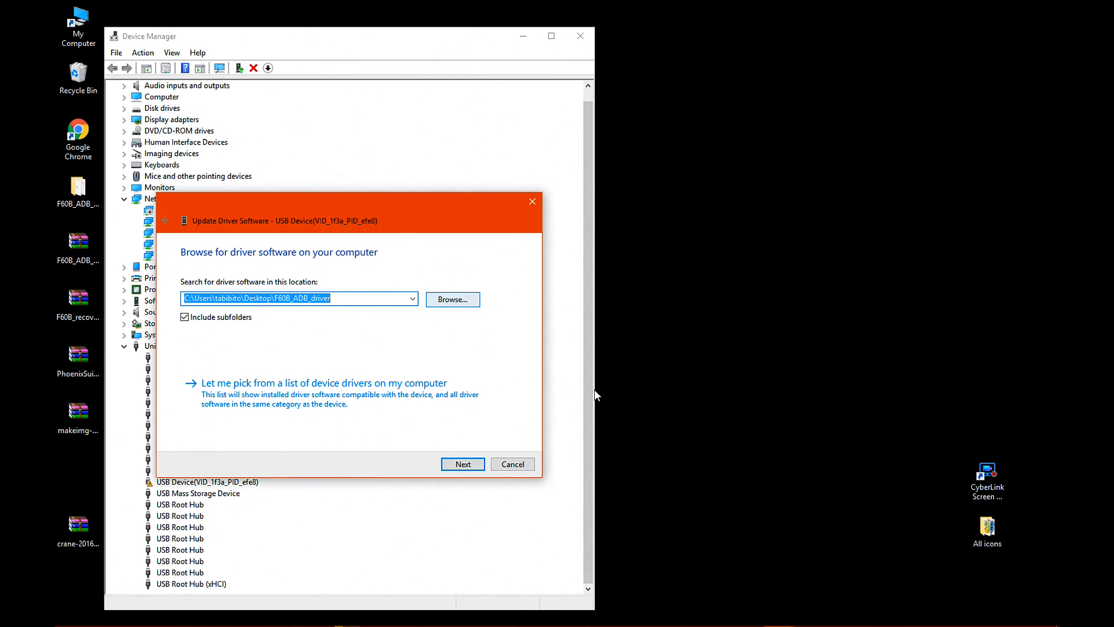
pyautogui.press('Return')
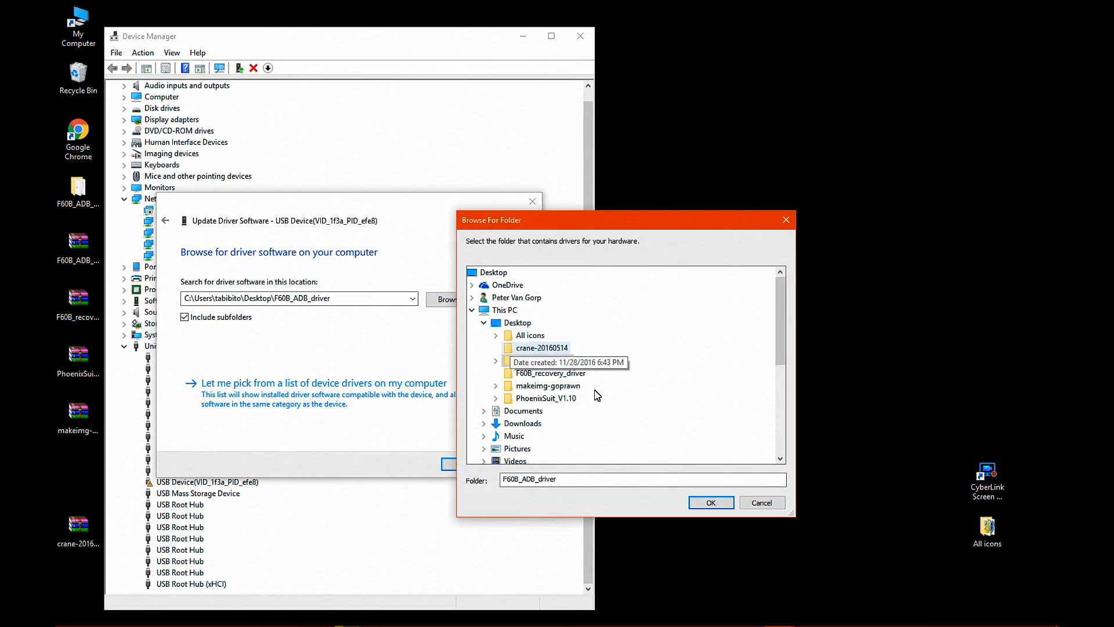
pyautogui.press('Down')
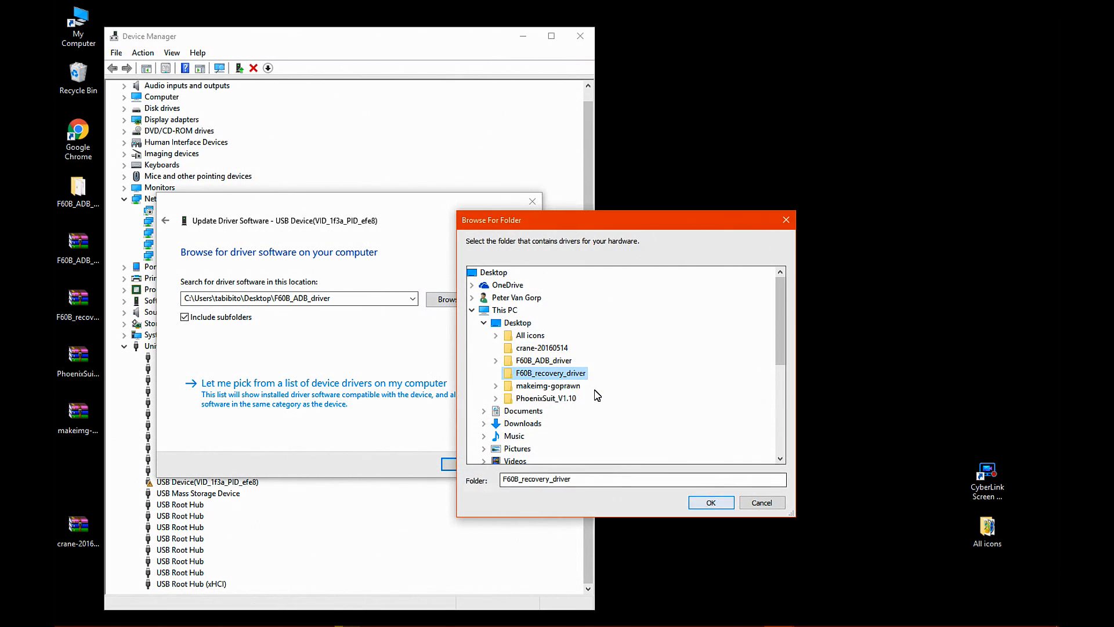
pyautogui.press('Return')
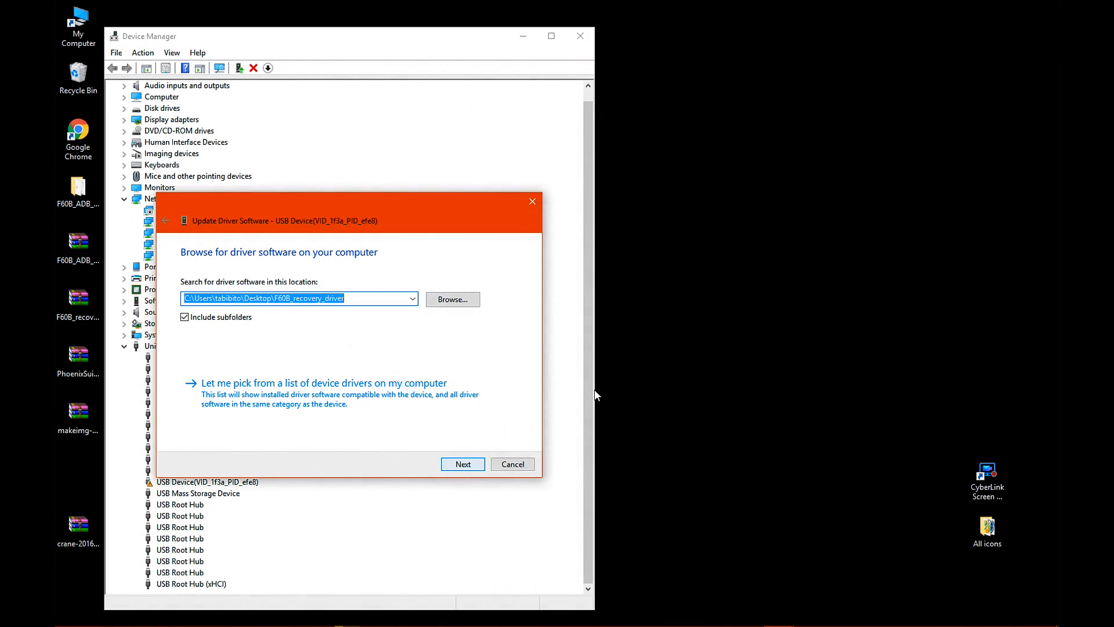
pyautogui.press('Return')
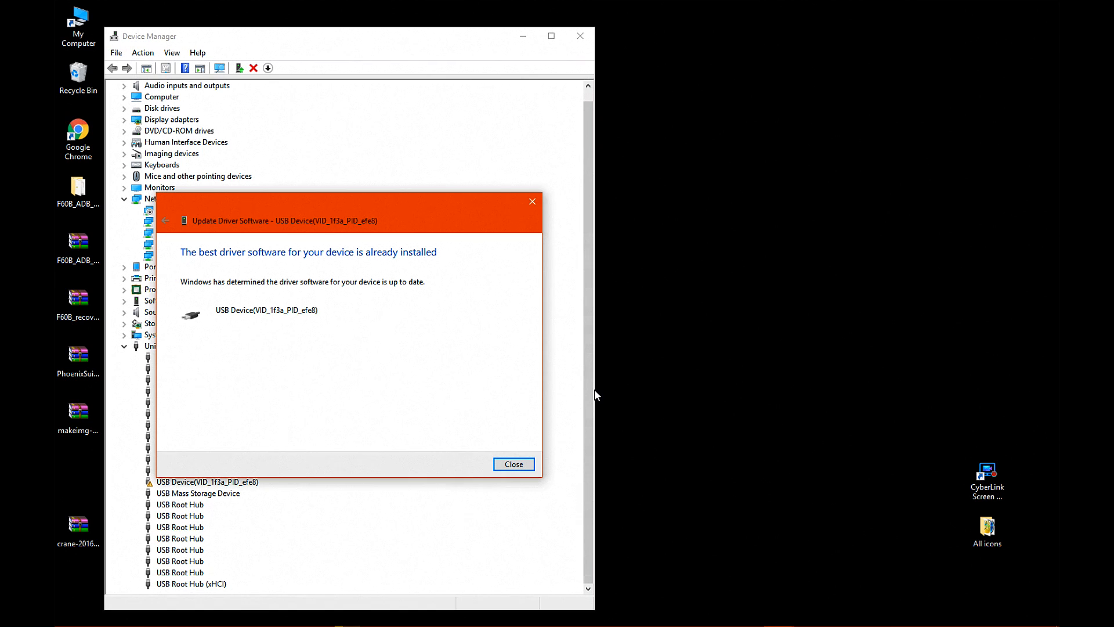
pyautogui.press('Return')
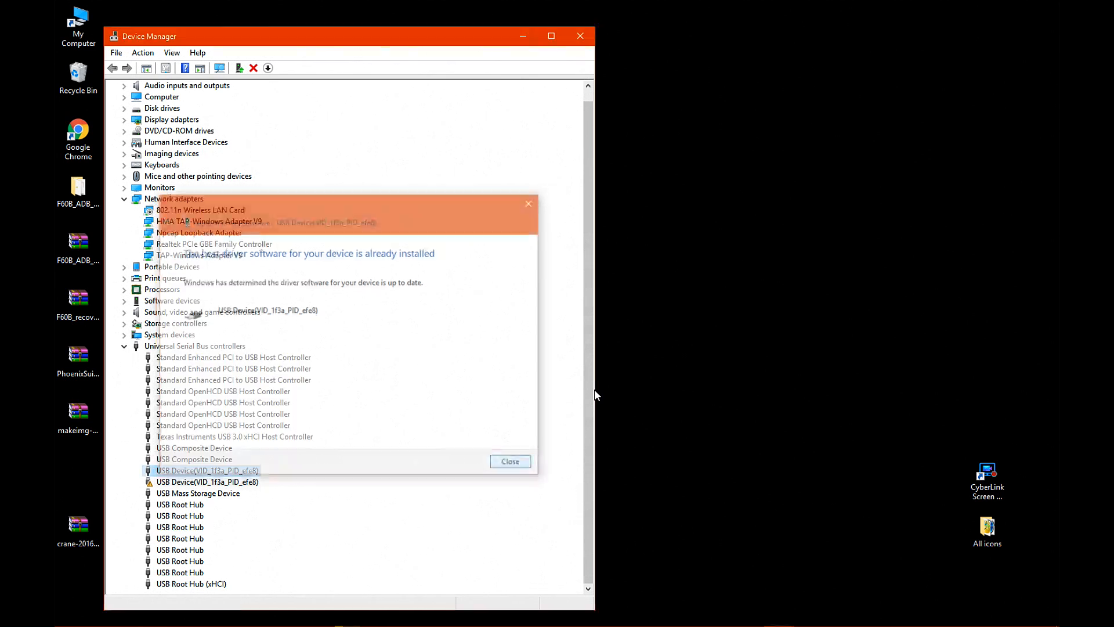
# Update the second USB Device(VID_1f3a_PID_efe8), marked with a warning, from the Drivers folder inside PhoenixSuit_V1.10, and close Device Manager
pyautogui.press('Down')
pyautogui.hotkey('shift', 'F10')
pyautogui.press('Down')
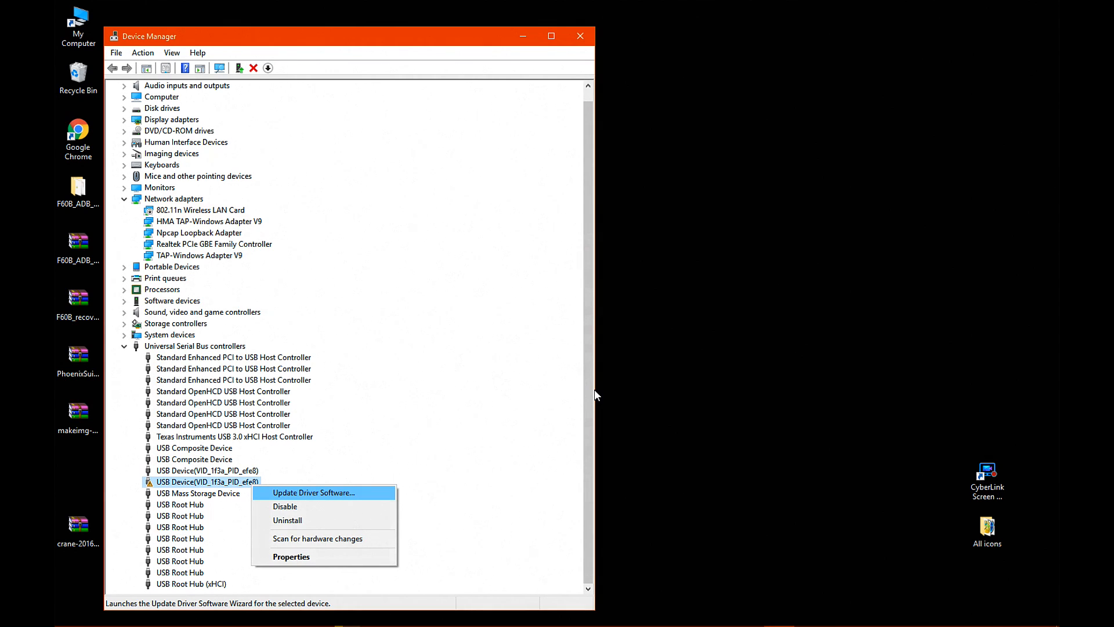
pyautogui.press('Down')
pyautogui.press('Return')
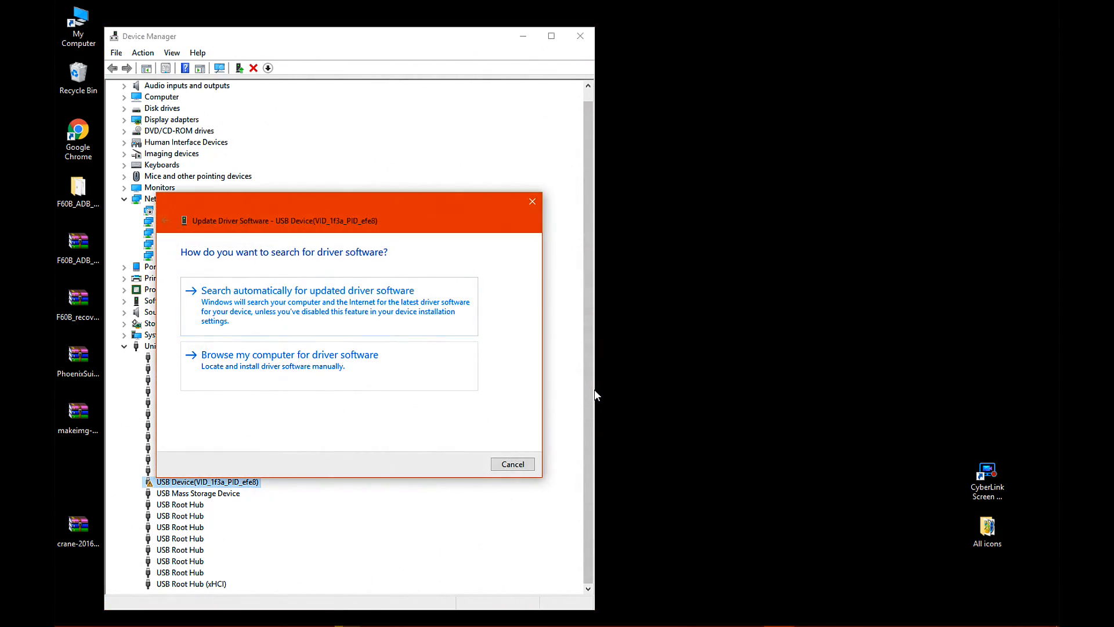
pyautogui.press('Return')
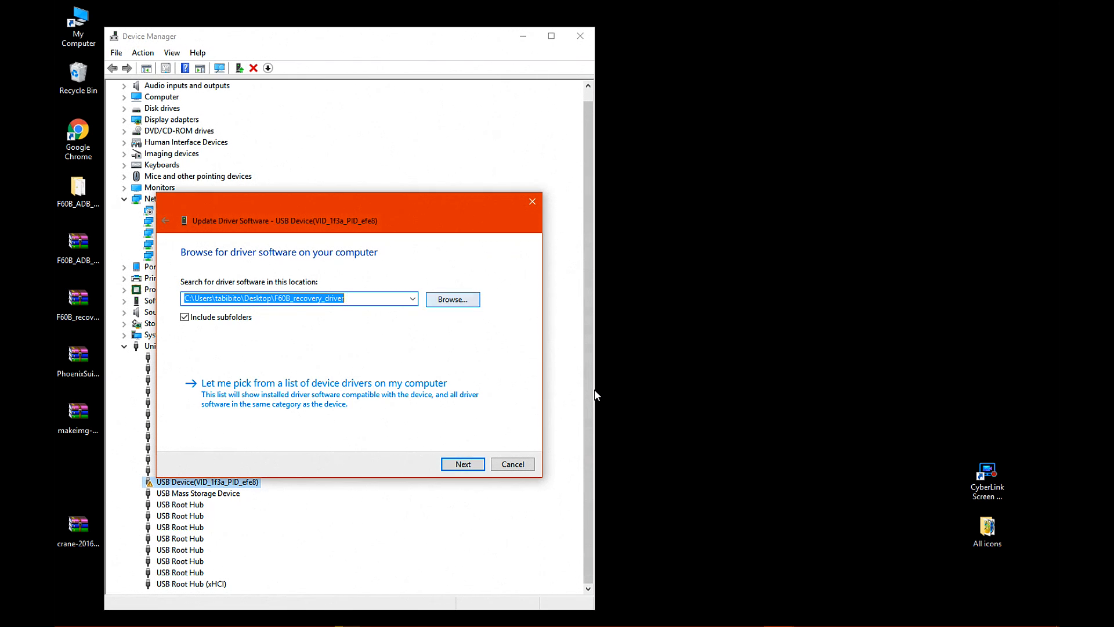
pyautogui.hotkey('alt', 'r')
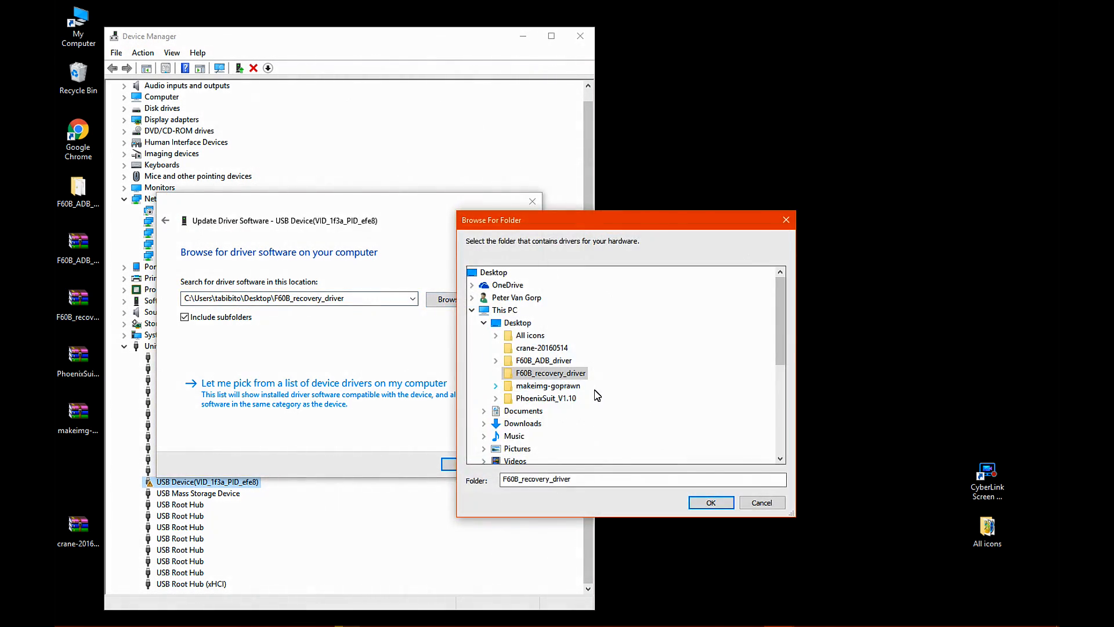
pyautogui.doubleClick(598, 397)
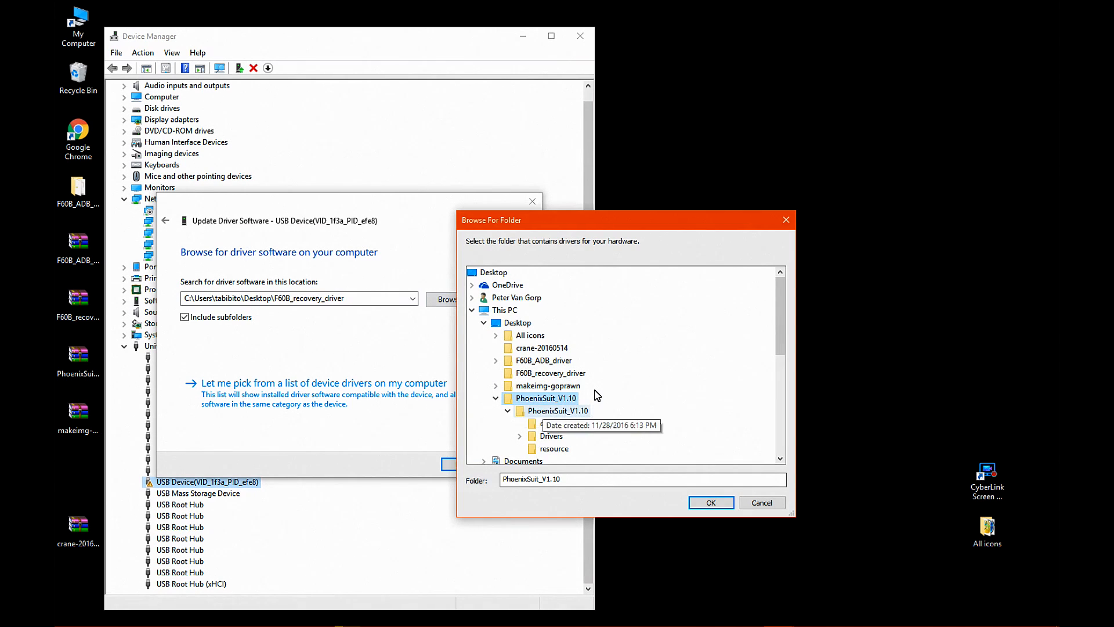
pyautogui.click(554, 436)
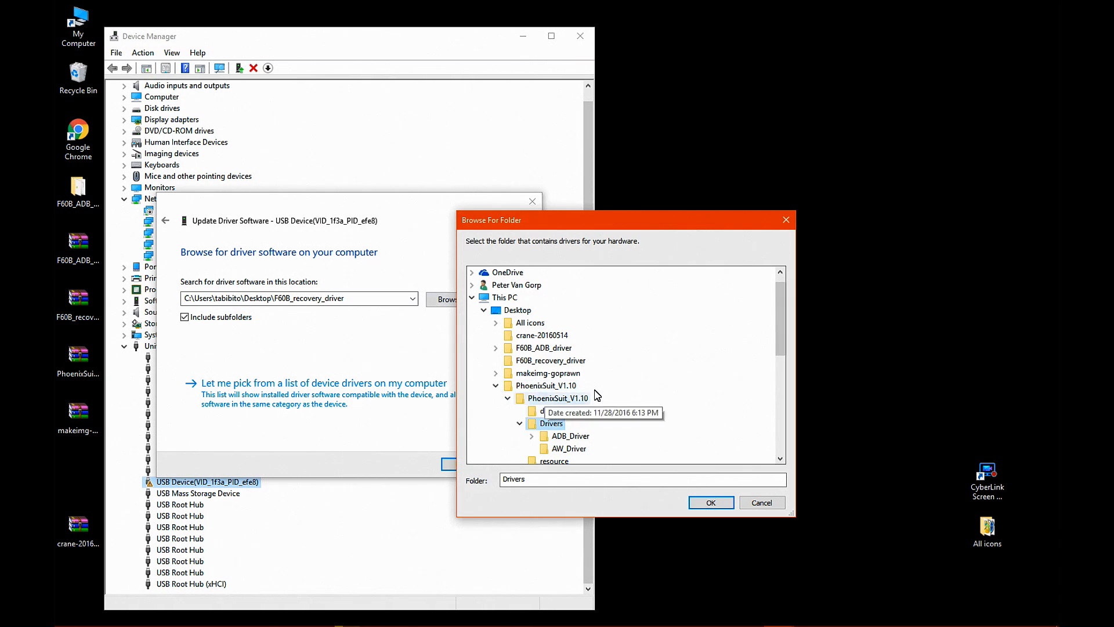
pyautogui.press('Return')
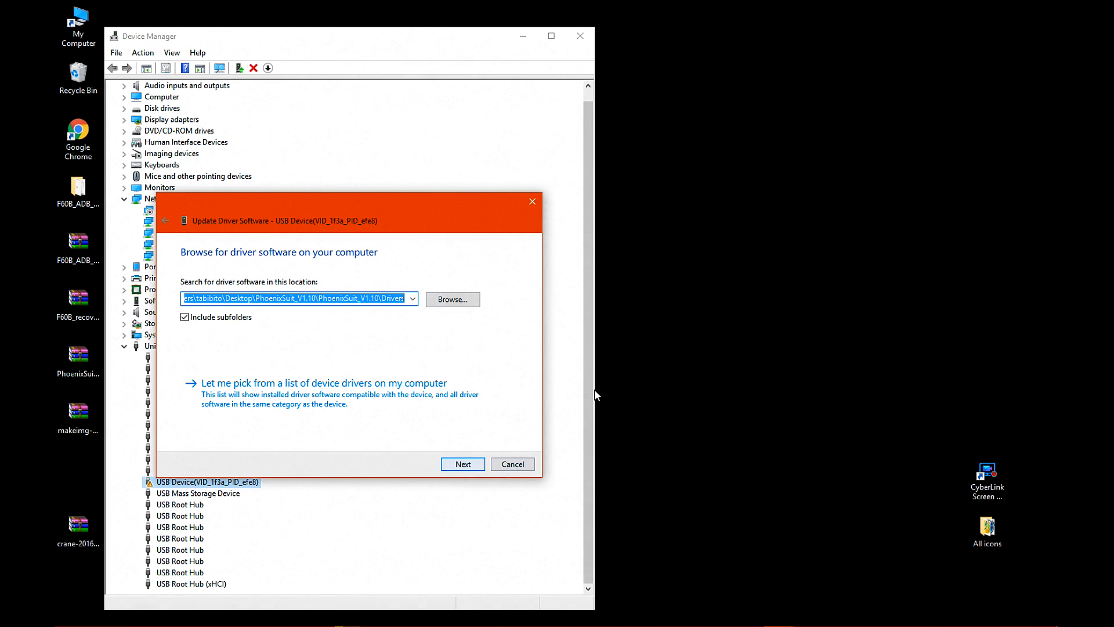
pyautogui.press('Return')
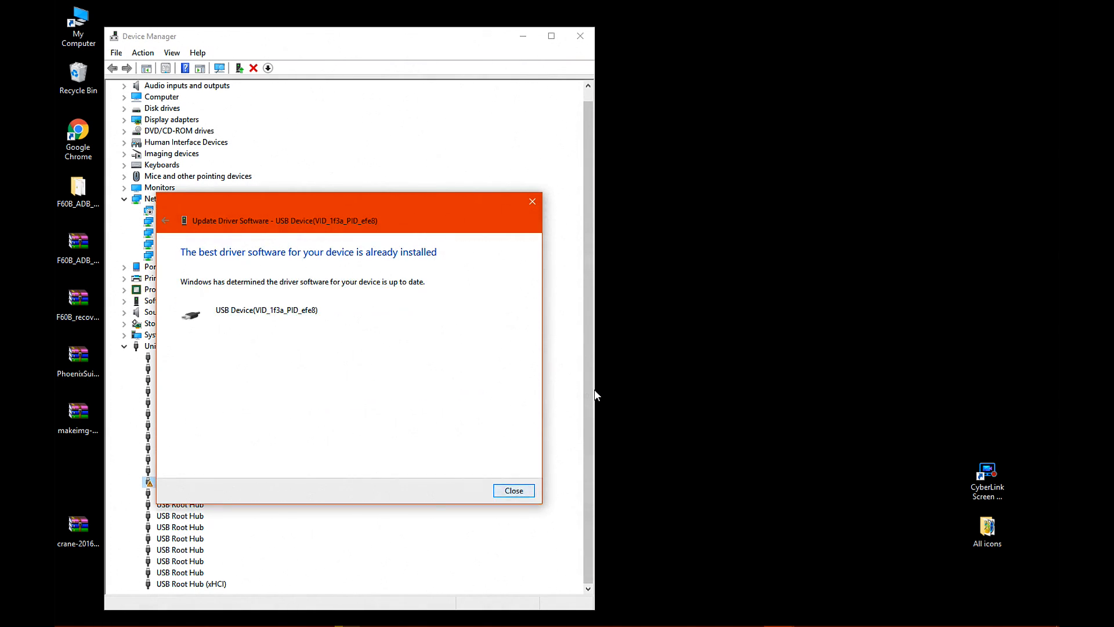
pyautogui.press('Return')
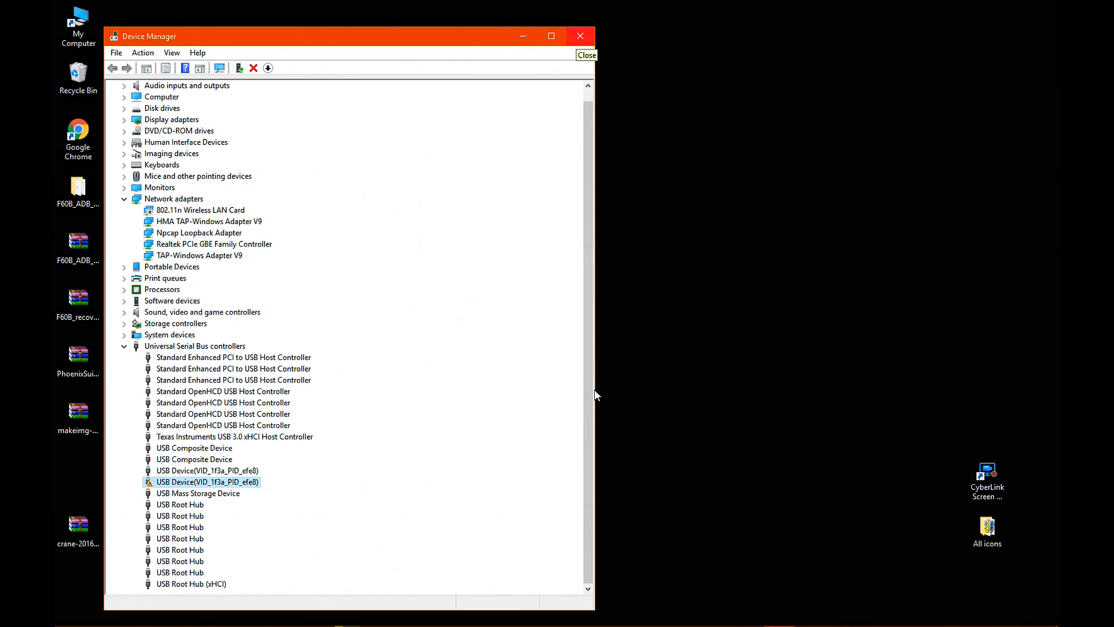
pyautogui.click(581, 36)
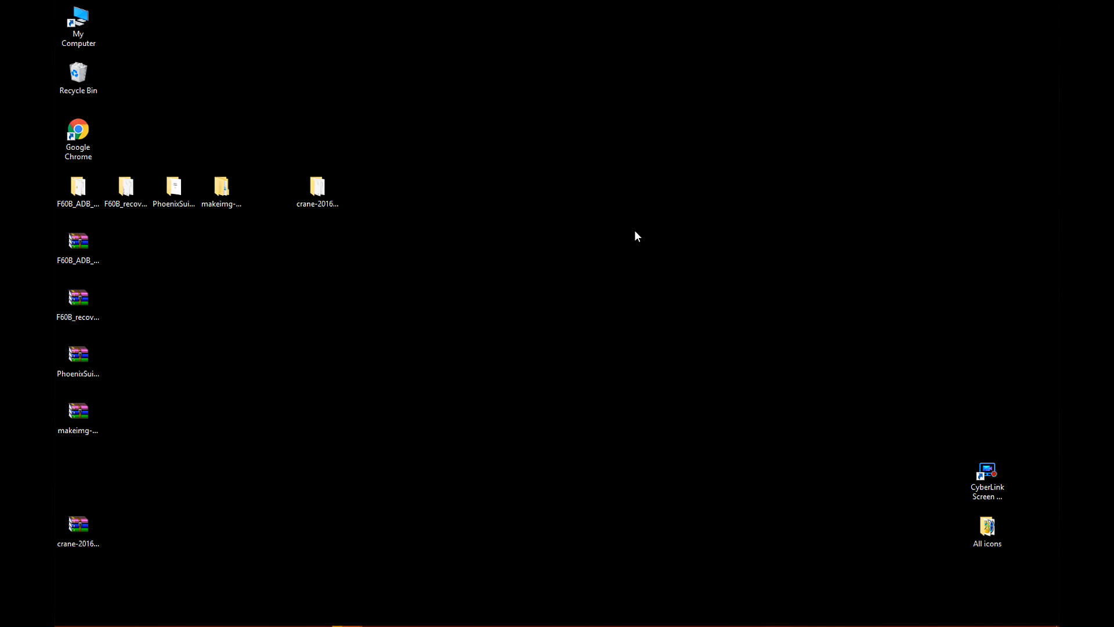
# Extract crane-imx179-20160913.zip into its own folder on the Desktop and place that folder directly below the makeimg-goprawn folder
pyautogui.click(78, 529)
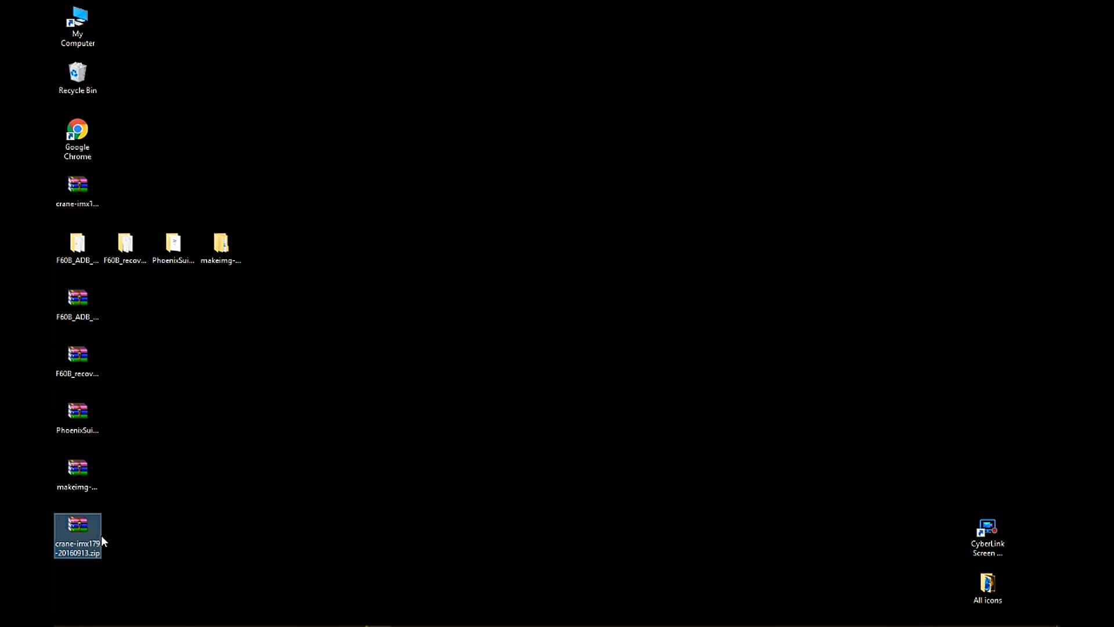
pyautogui.rightClick(82, 527)
pyautogui.moveTo(260, 271)
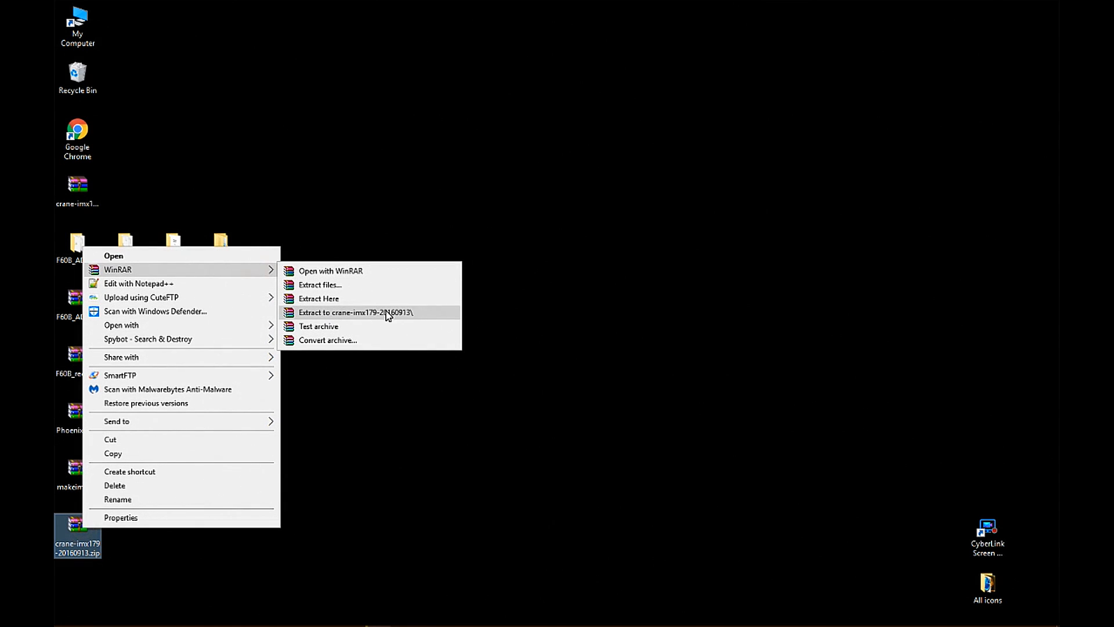
pyautogui.click(416, 313)
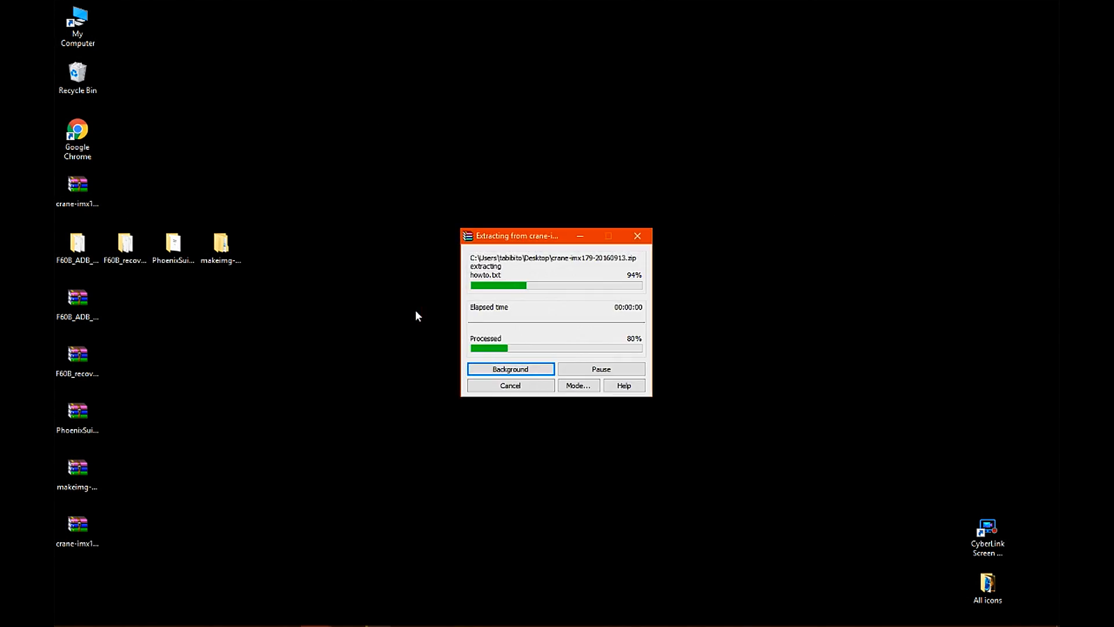
pyautogui.moveTo(87, 578); pyautogui.dragTo(229, 302)
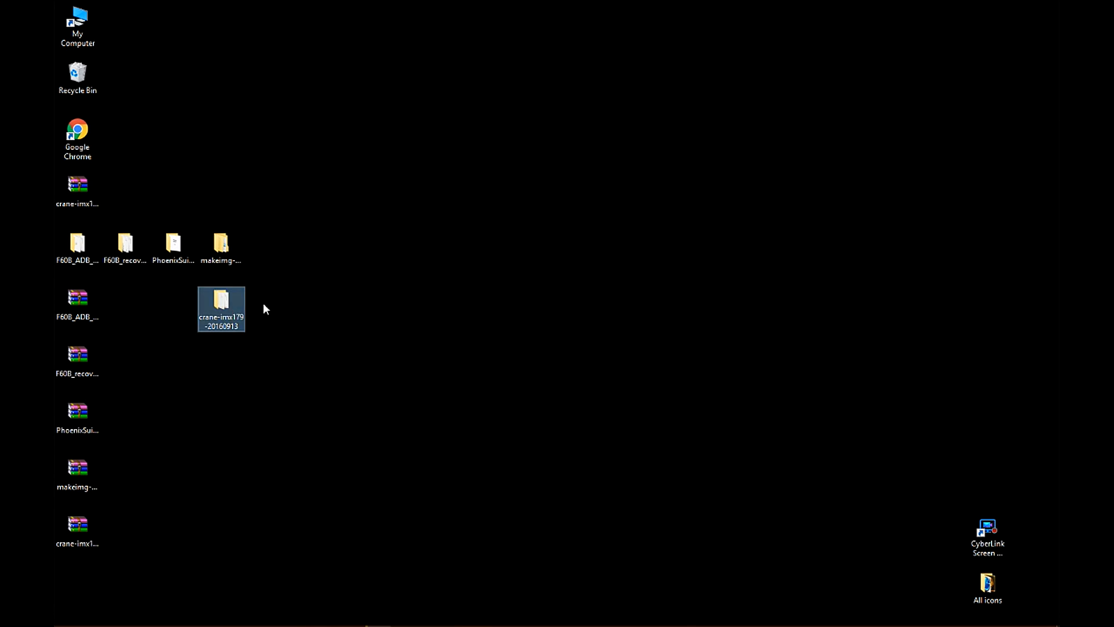
pyautogui.doubleClick(224, 305)
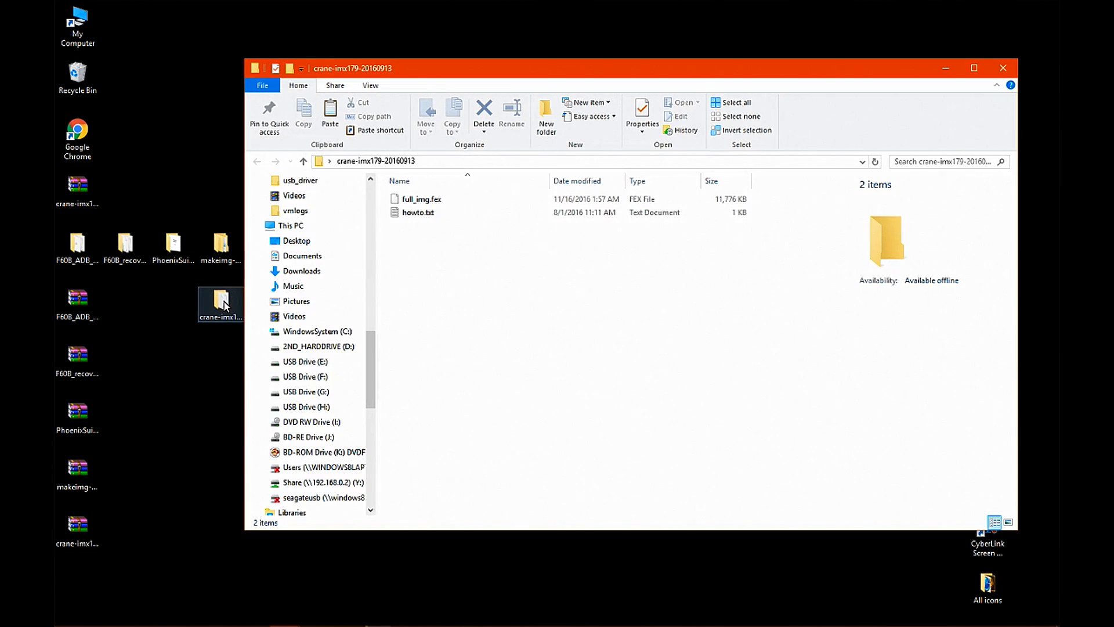
pyautogui.moveTo(545, 72); pyautogui.dragTo(560, 69)
pyautogui.click(438, 199)
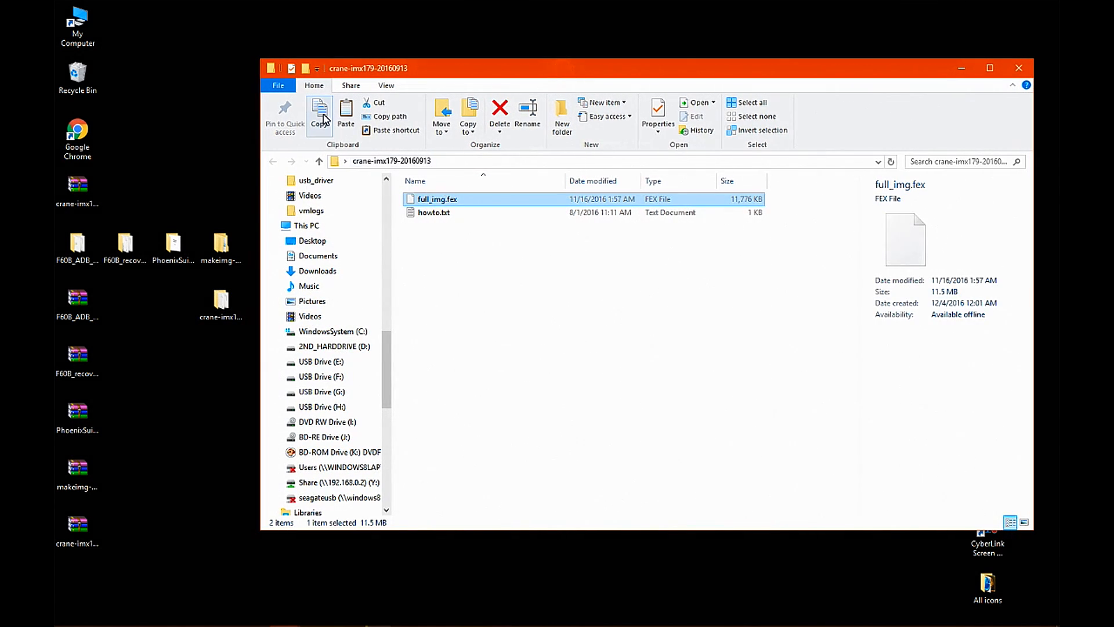
pyautogui.click(324, 119)
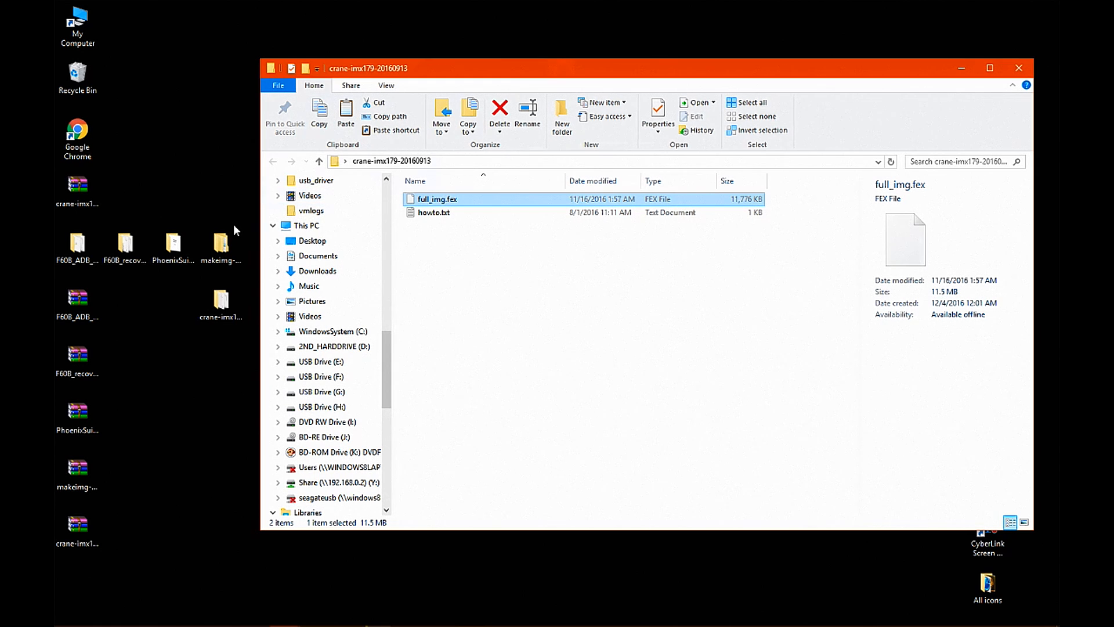
# Paste full_img.fex into the goprawn.img.dump folder inside makeimg-goprawn\makeimg, replacing the existing file
pyautogui.doubleClick(221, 245)
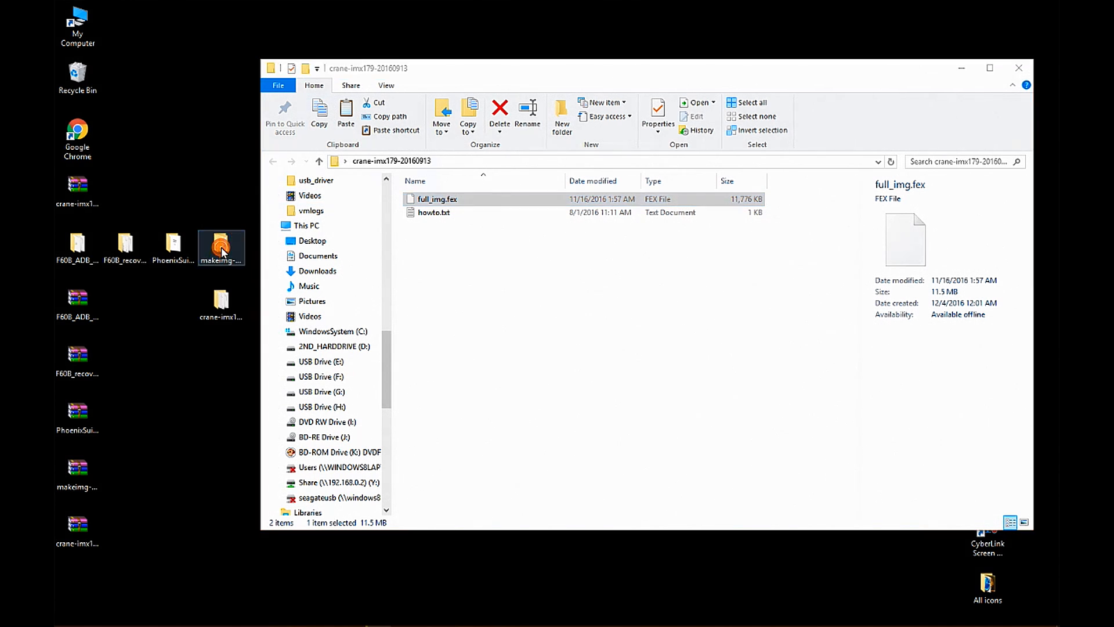
pyautogui.click(436, 216)
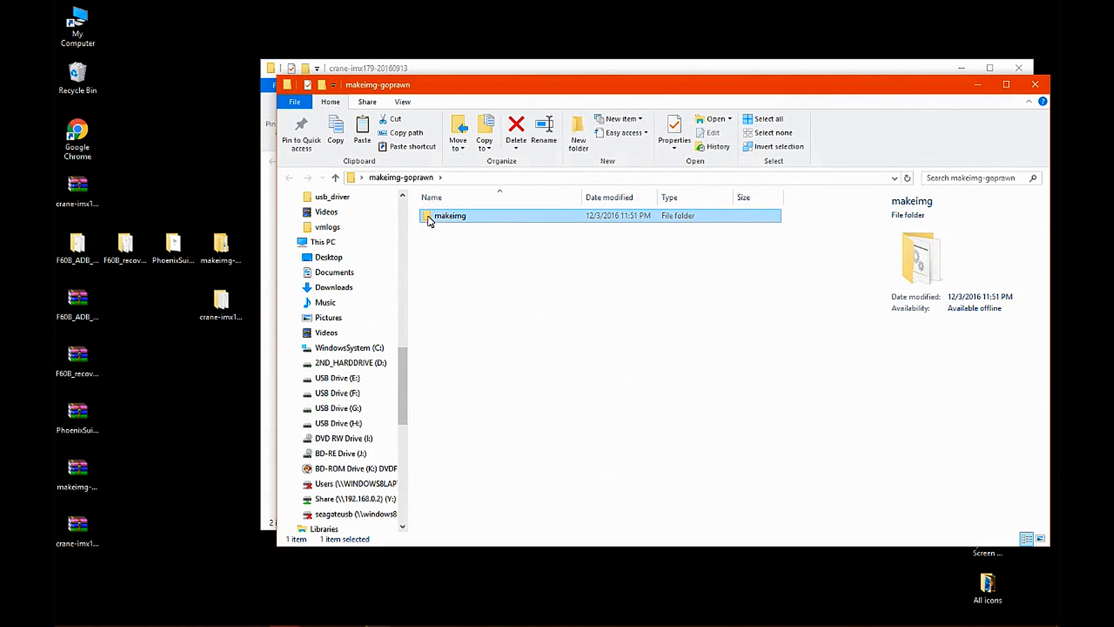
pyautogui.doubleClick(429, 219)
pyautogui.click(429, 218)
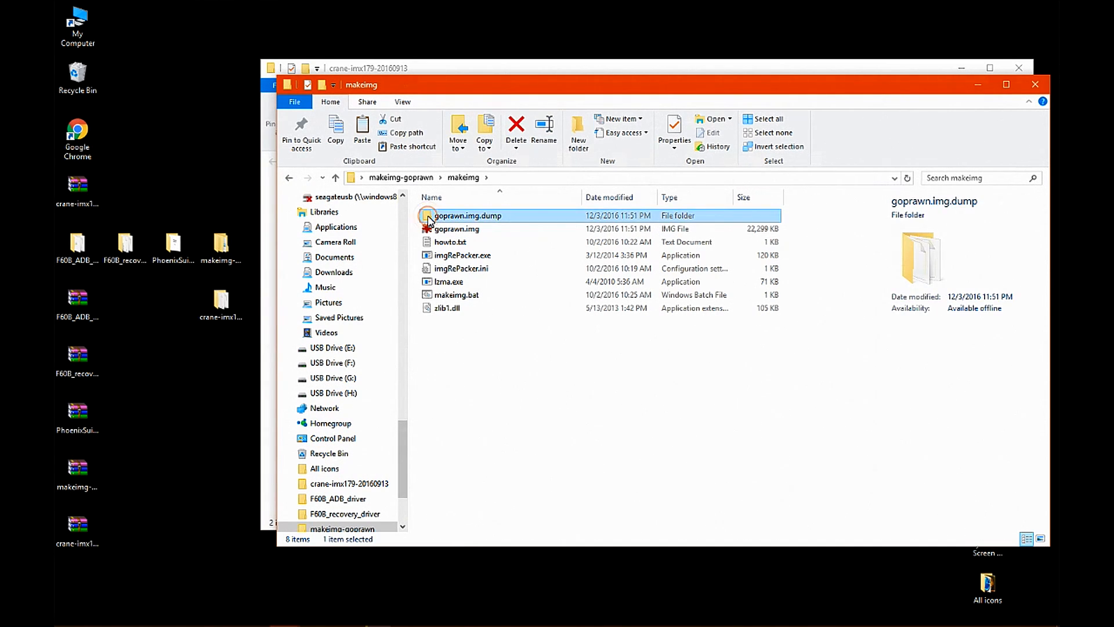
pyautogui.doubleClick(430, 218)
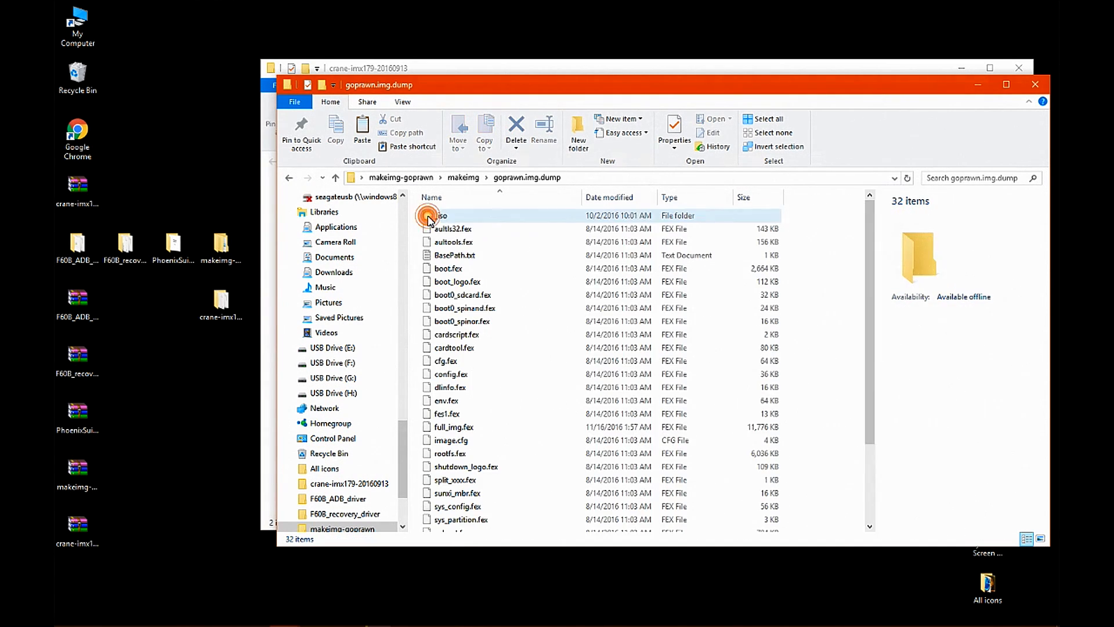
pyautogui.click(362, 130)
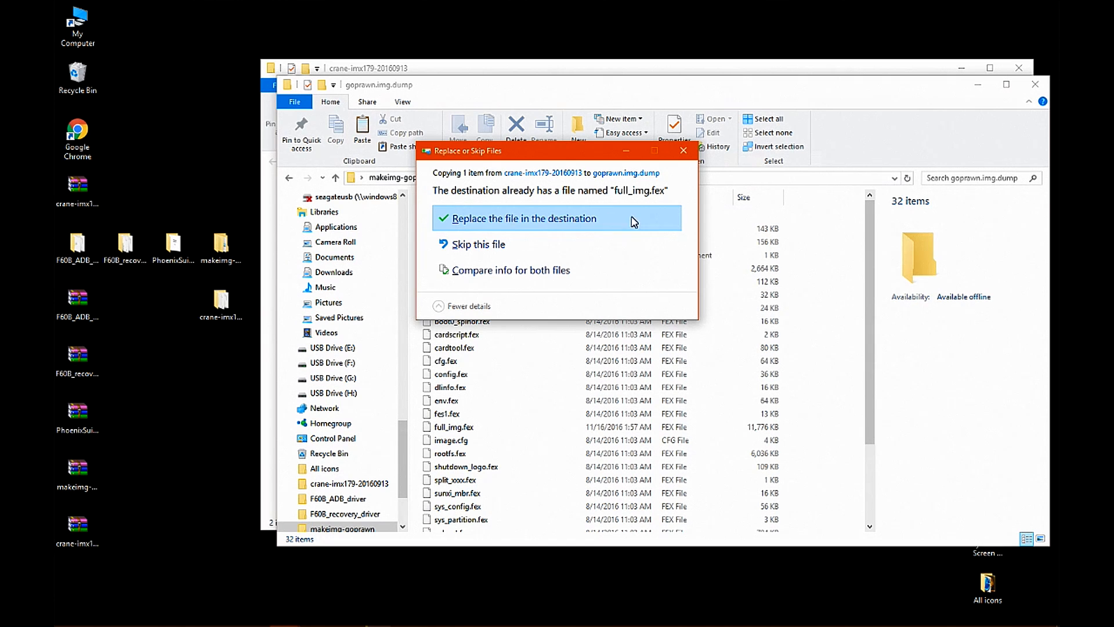
pyautogui.click(524, 221)
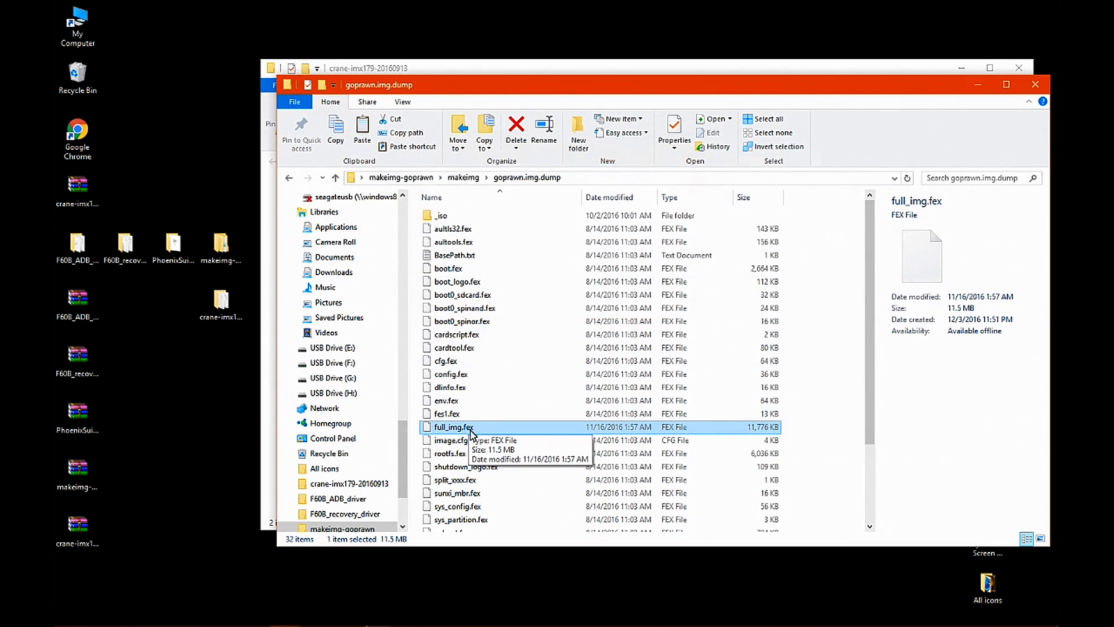
# Go back to the makeimg folder and delete the old goprawn.img, moving it to the Recycle Bin
pyautogui.click(290, 179)
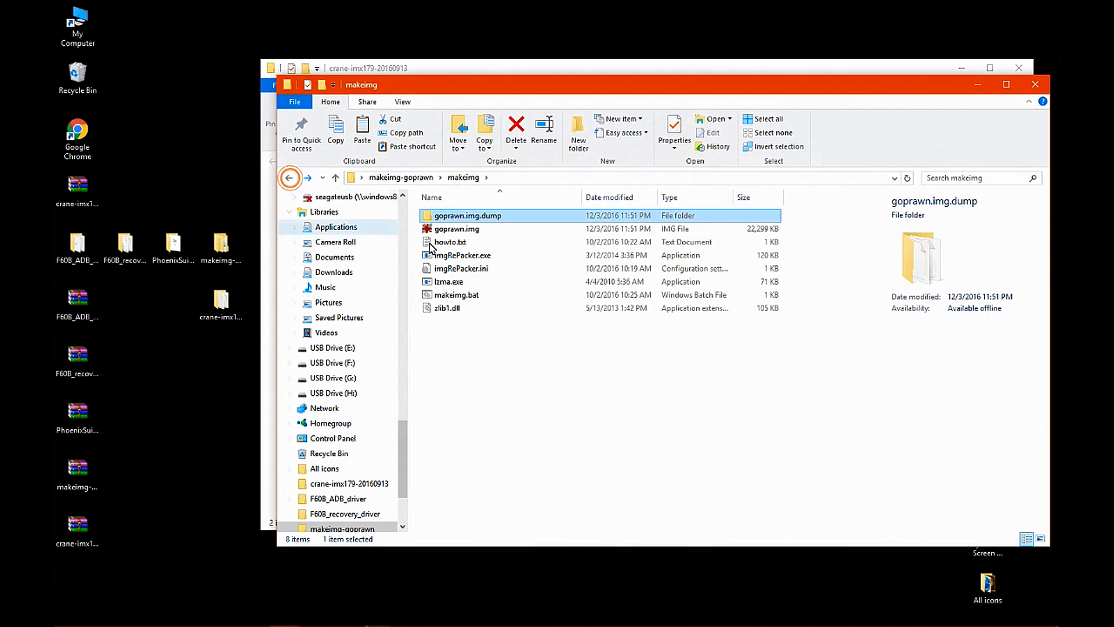
pyautogui.click(443, 230)
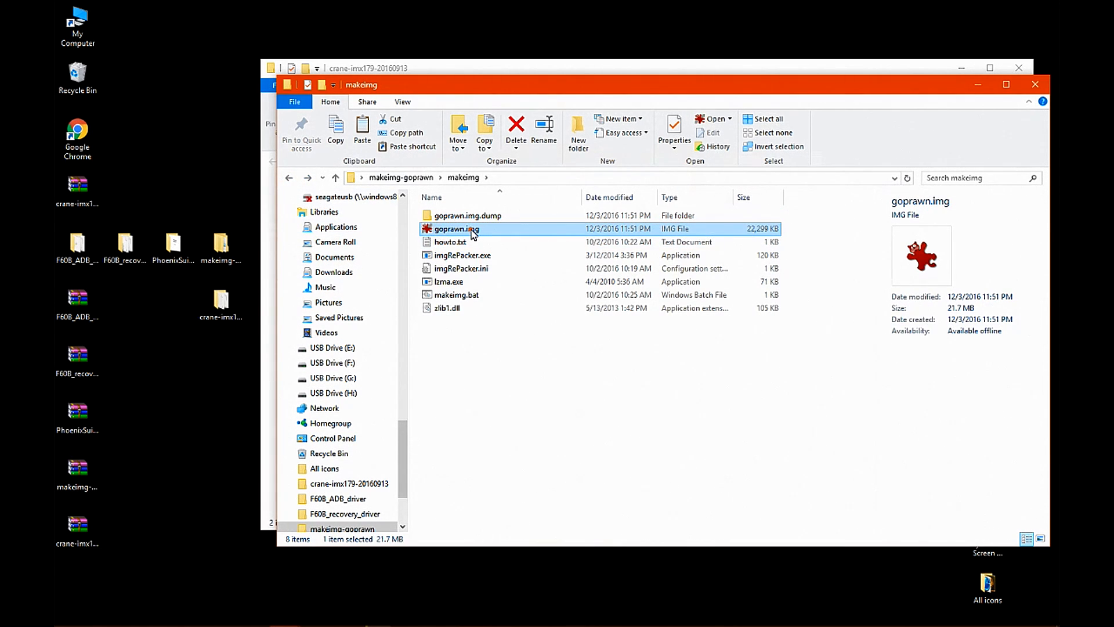
pyautogui.rightClick(473, 232)
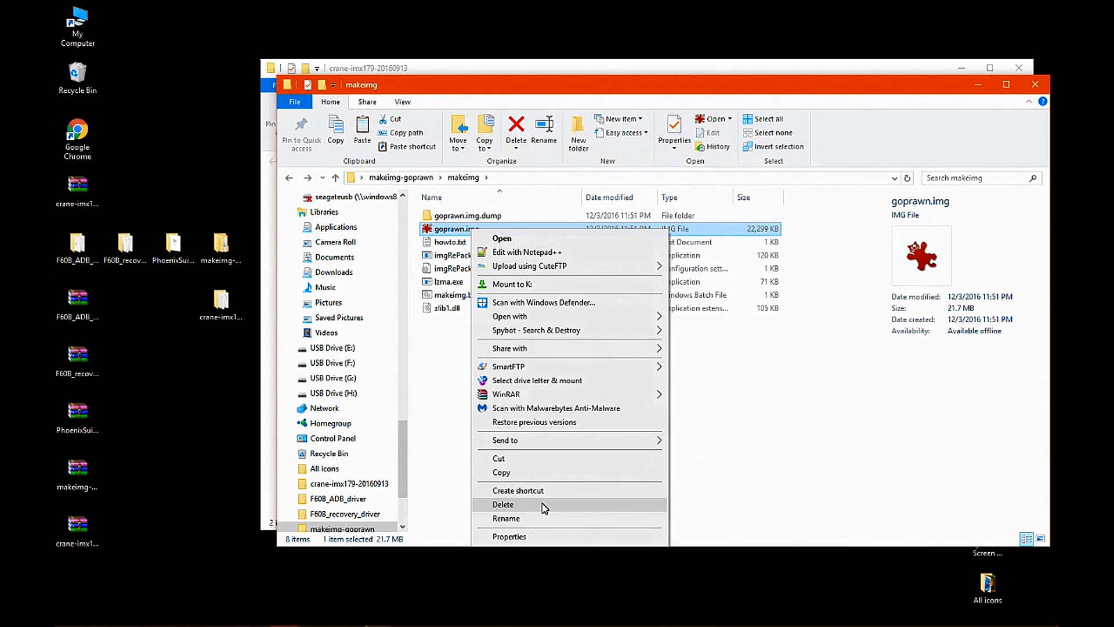
pyautogui.click(517, 504)
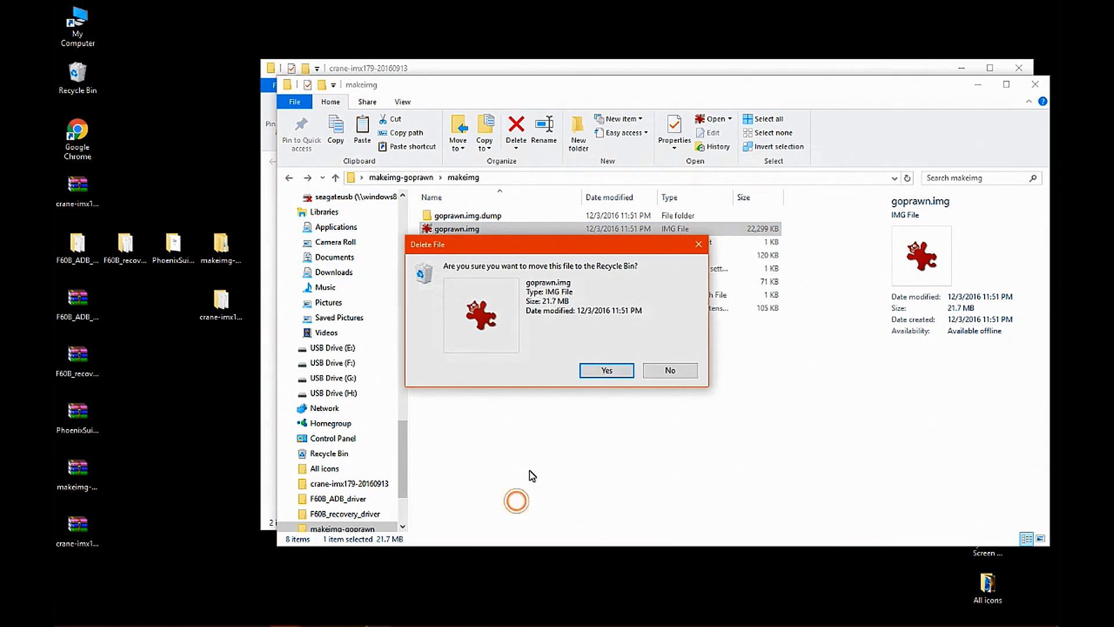
pyautogui.click(606, 371)
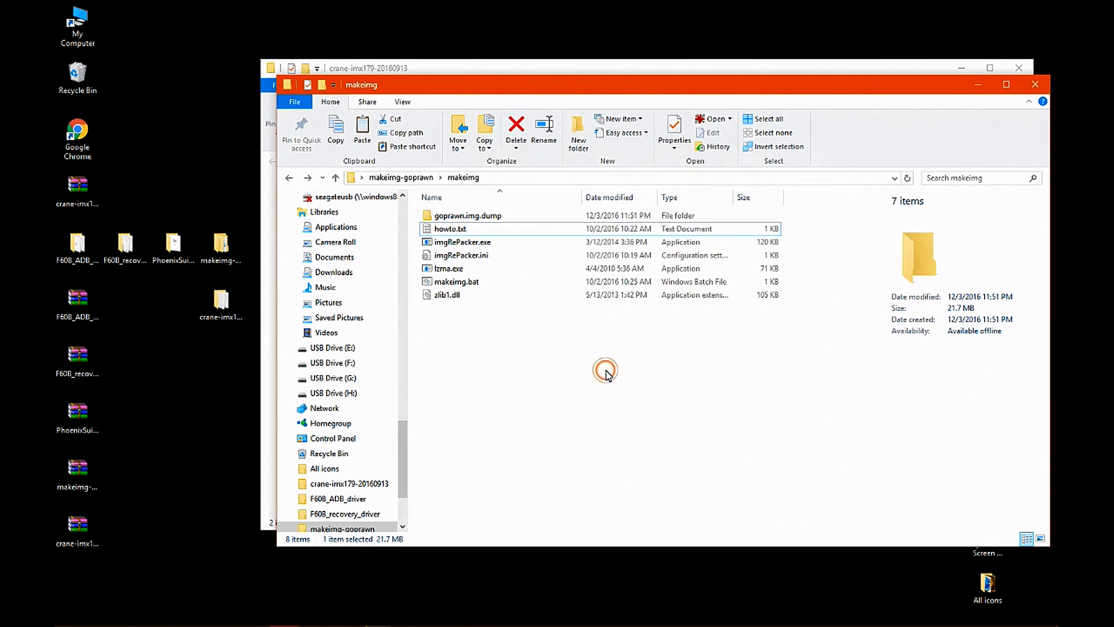
# Run makeimg.bat to build a new goprawn.img, close the console window and select the new image
pyautogui.click(458, 282)
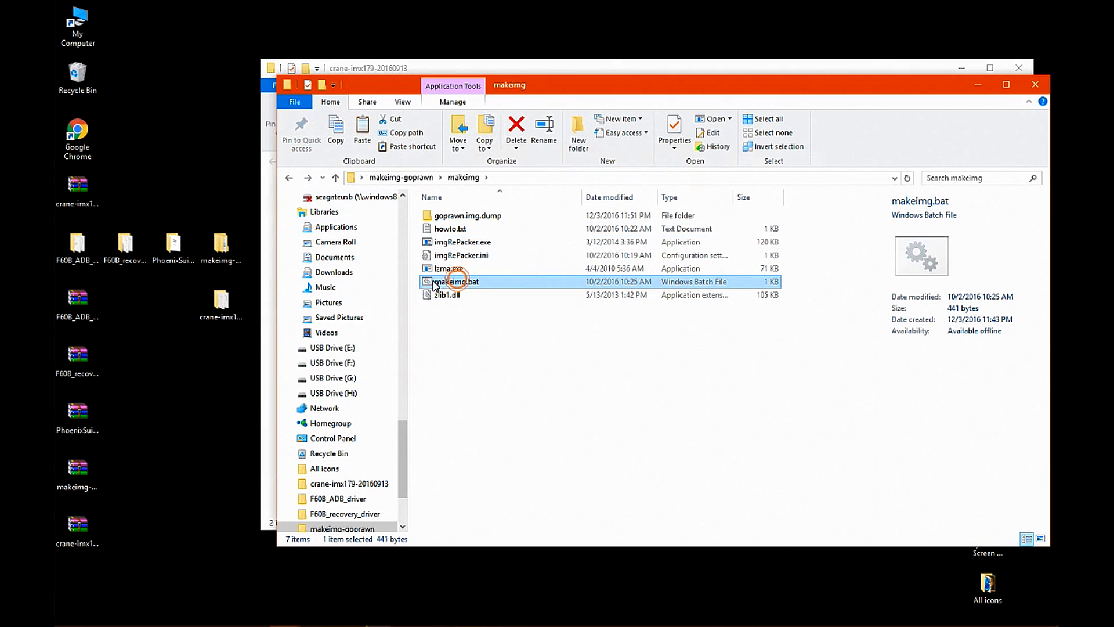
pyautogui.doubleClick(427, 283)
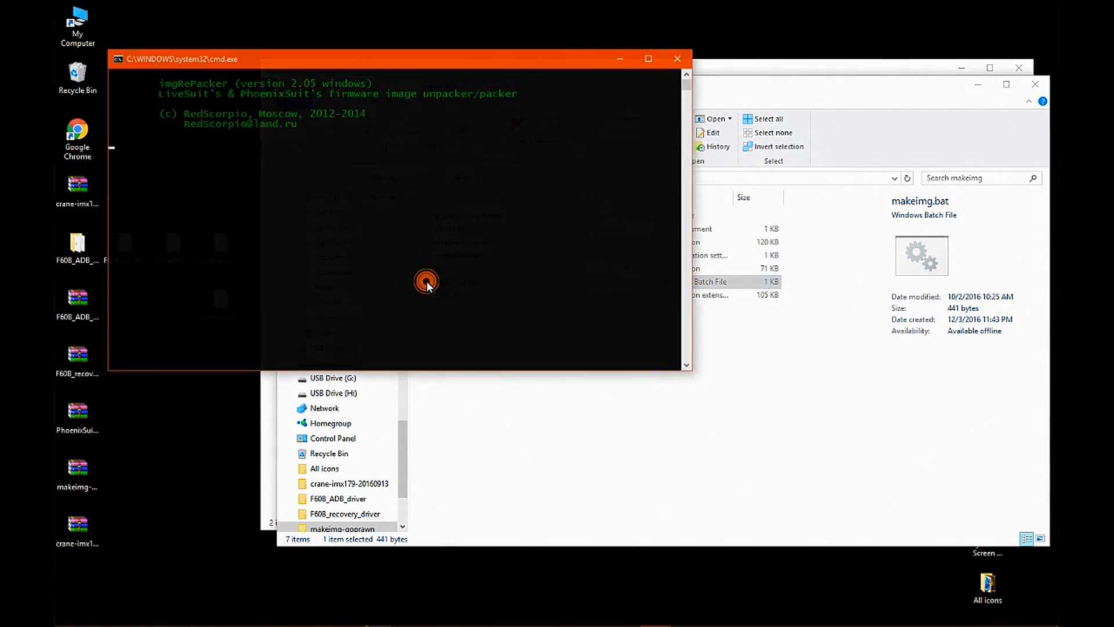
pyautogui.click(678, 58)
pyautogui.click(464, 229)
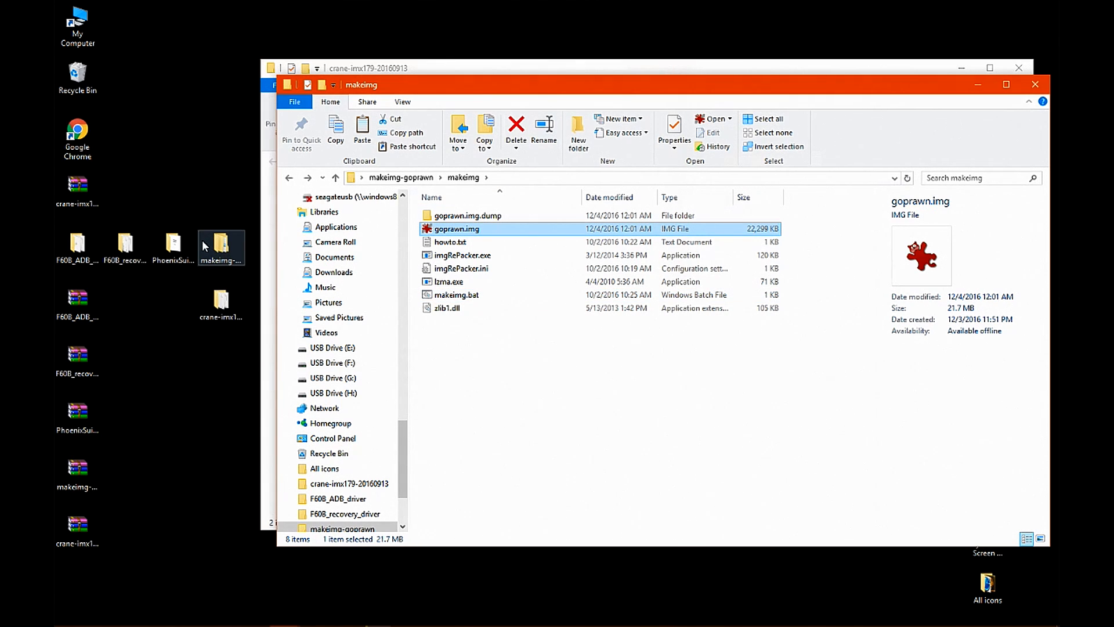
# Launch PhoenixSuit.exe from the inner PhoenixSuit_V1.10 folder on the Desktop
pyautogui.click(177, 254)
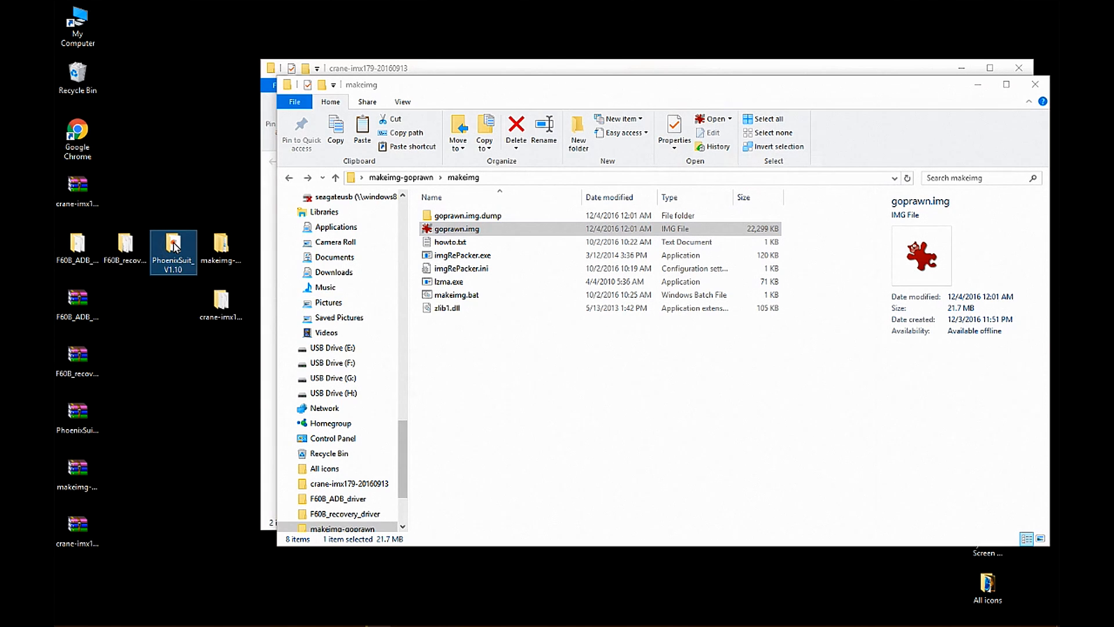
pyautogui.doubleClick(174, 244)
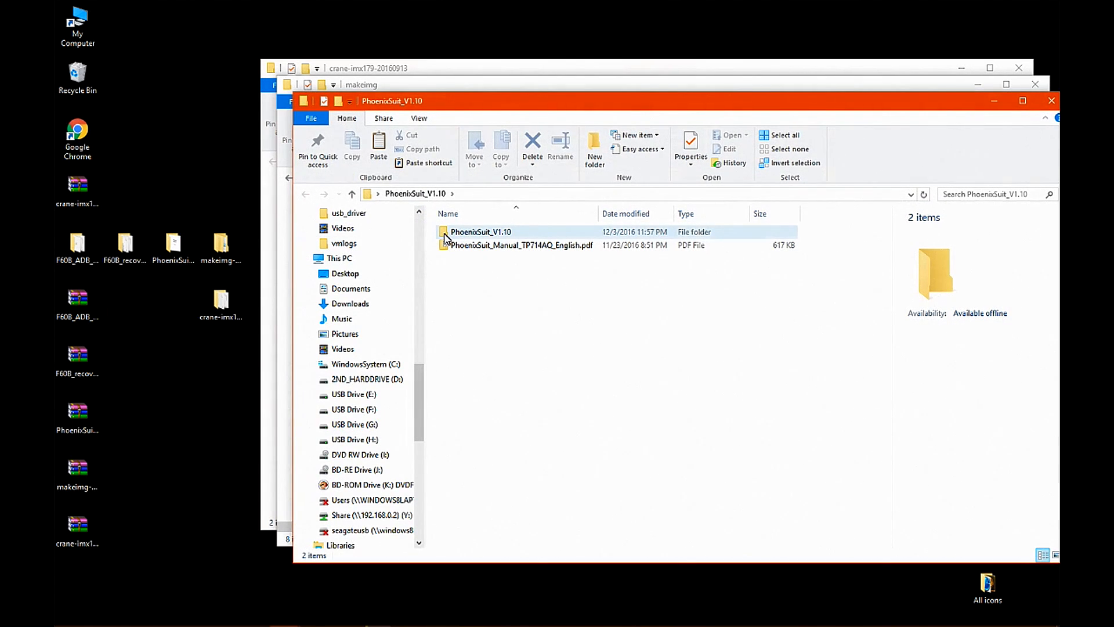
pyautogui.doubleClick(445, 233)
pyautogui.scroll(-10, 626, 396)
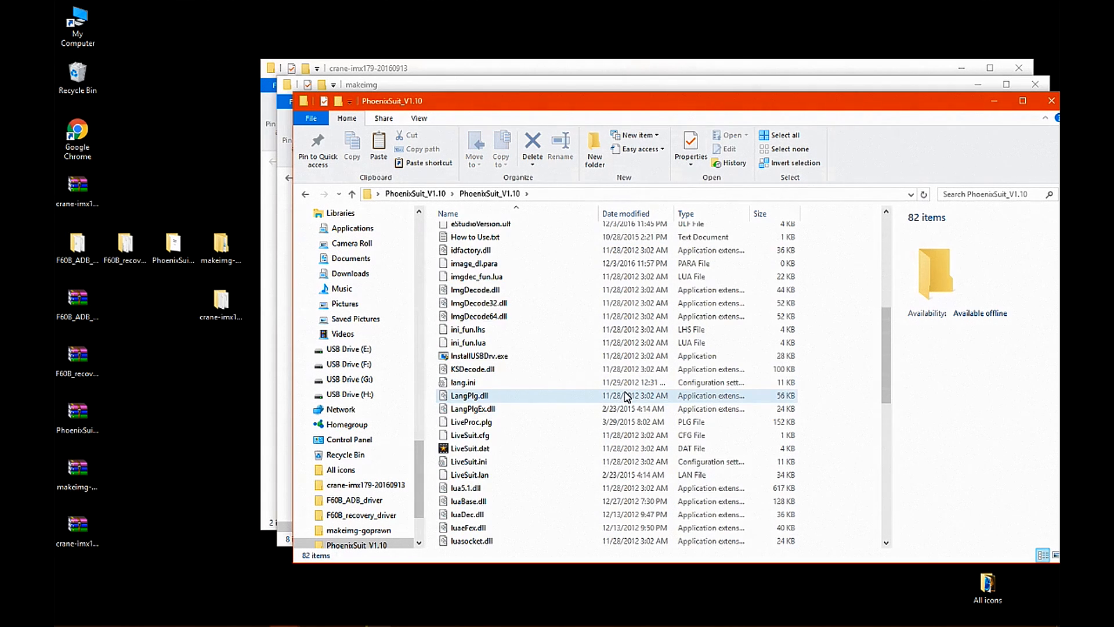
pyautogui.scroll(-4, 627, 396)
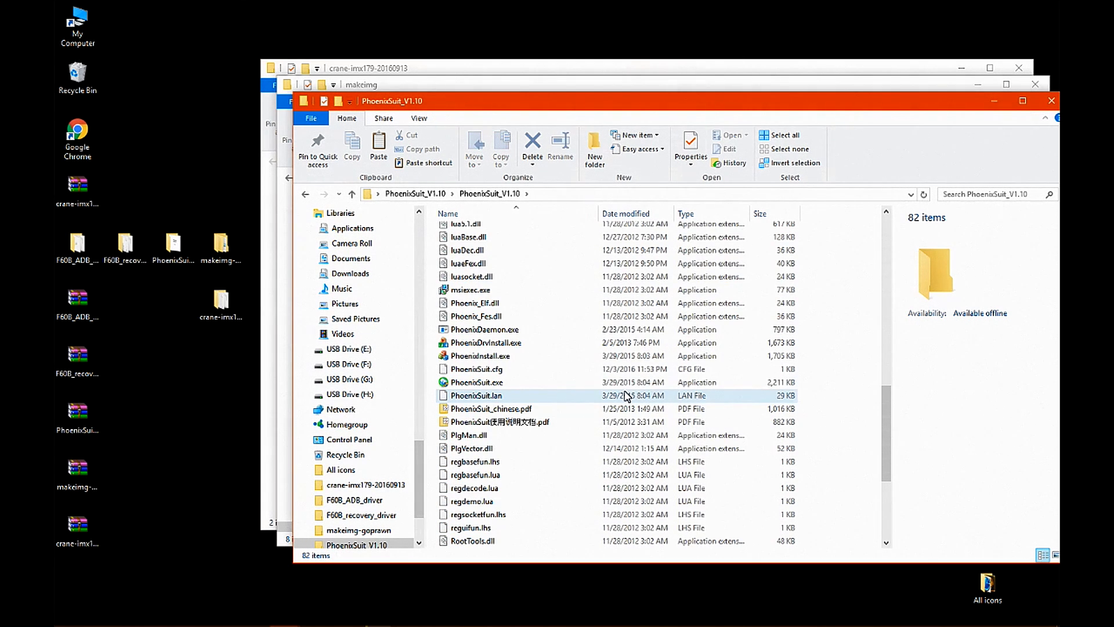
pyautogui.click(494, 383)
pyautogui.doubleClick(494, 383)
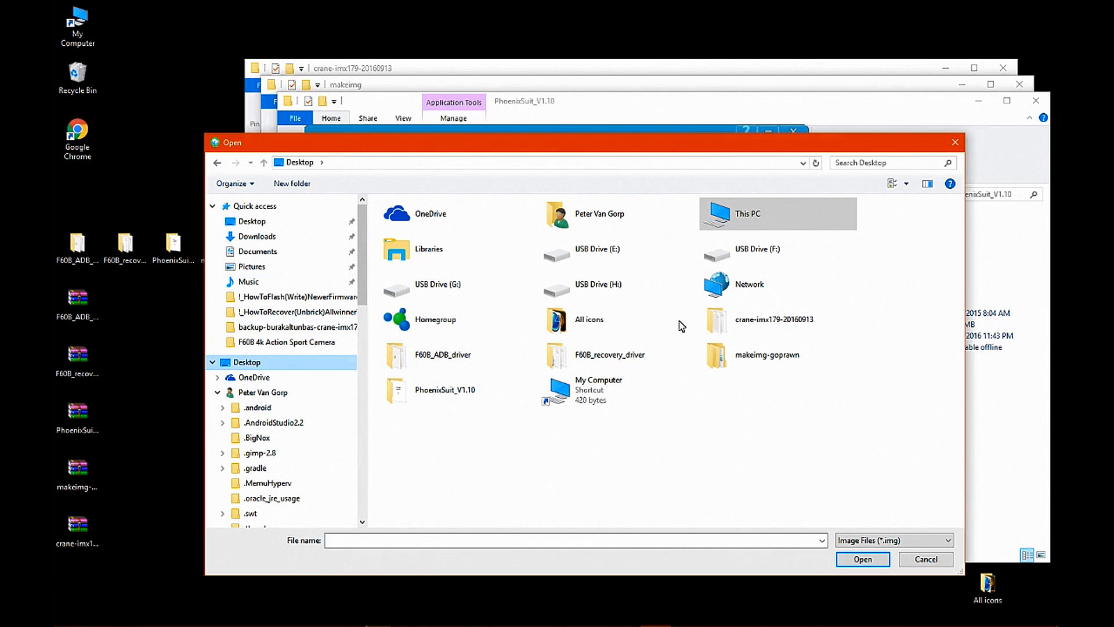
# Load goprawn.img from makeimg-goprawn\makeimg as the firmware image and flash it in normal upgrade mode, declining the mandatory format
pyautogui.click(767, 355)
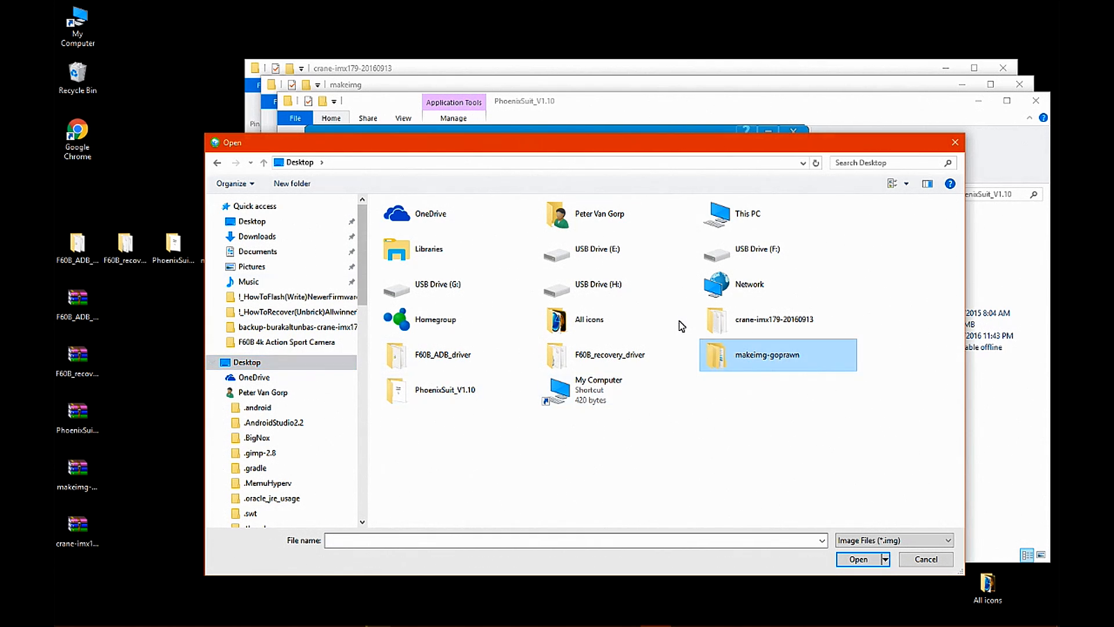
pyautogui.press('Return')
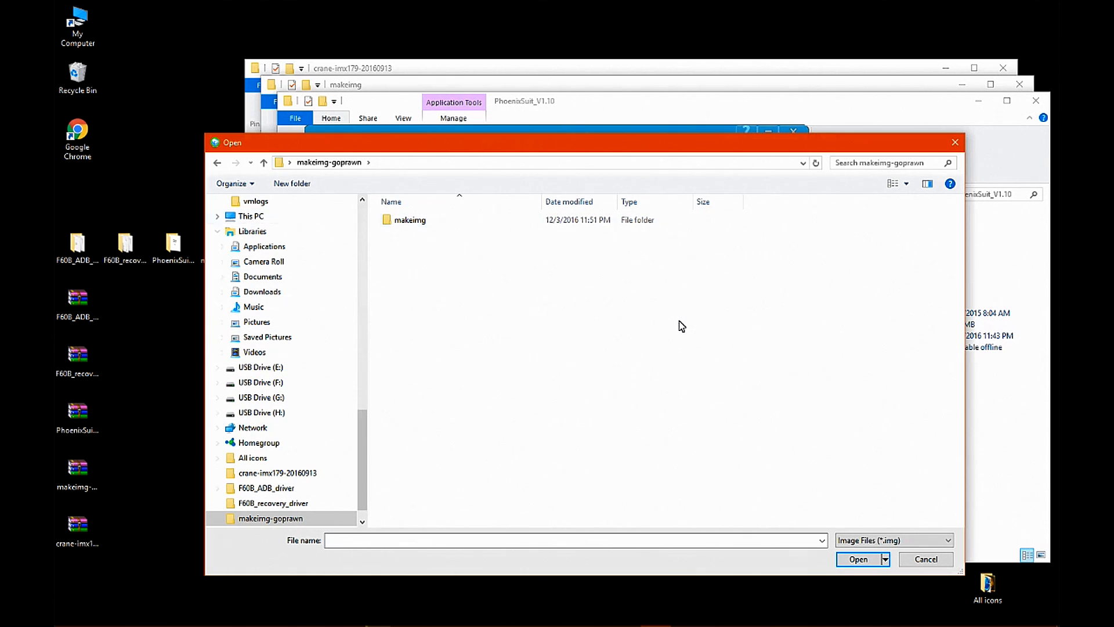
pyautogui.press('Return')
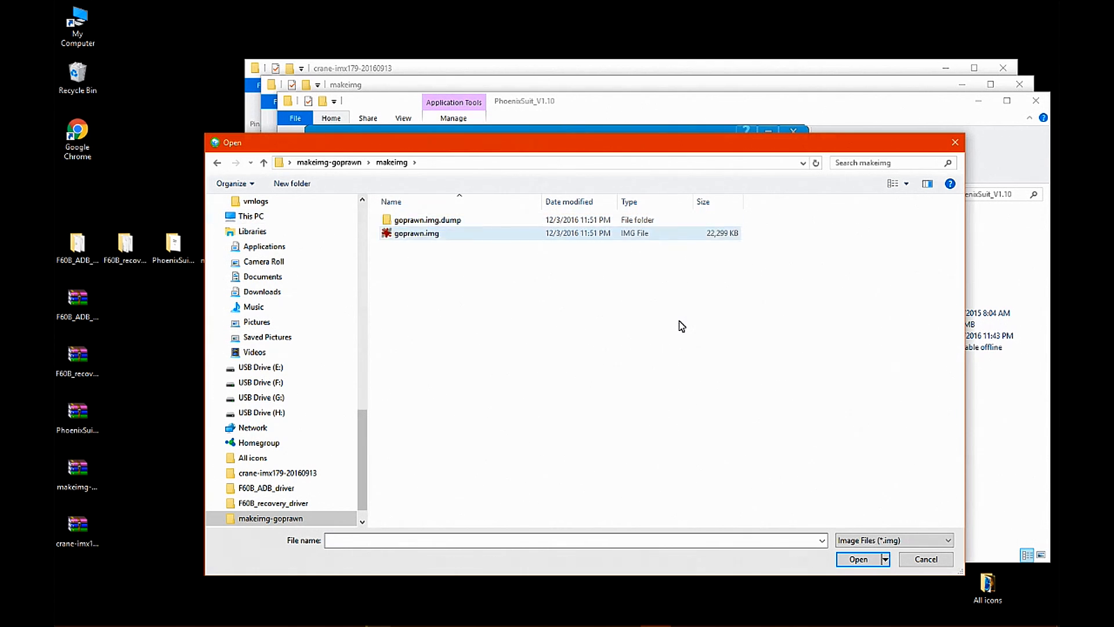
pyautogui.click(416, 233)
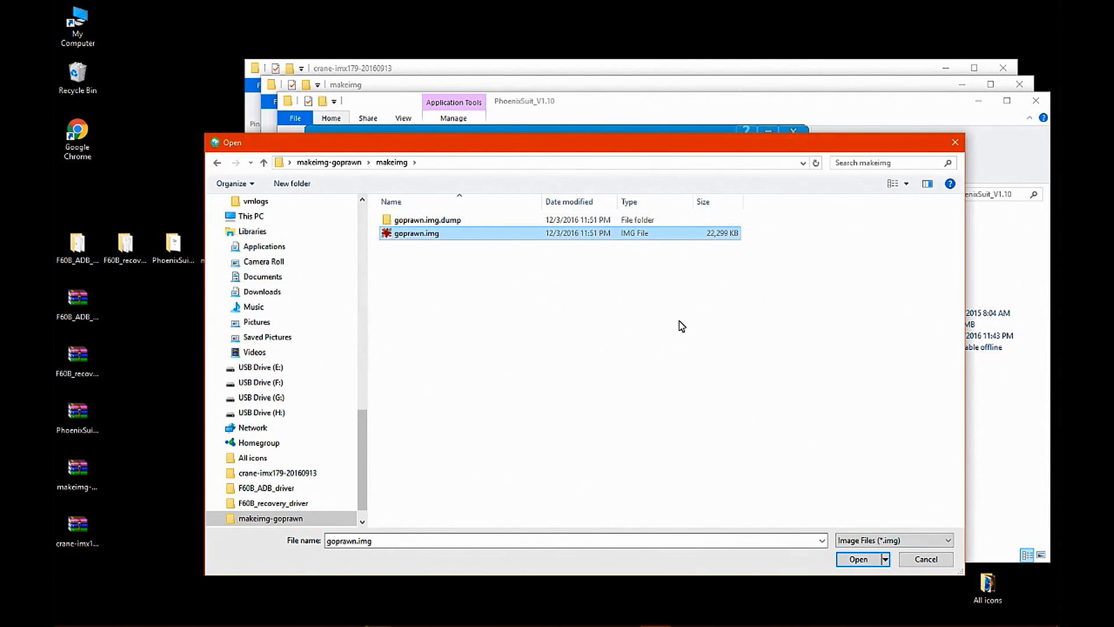
pyautogui.press('Return')
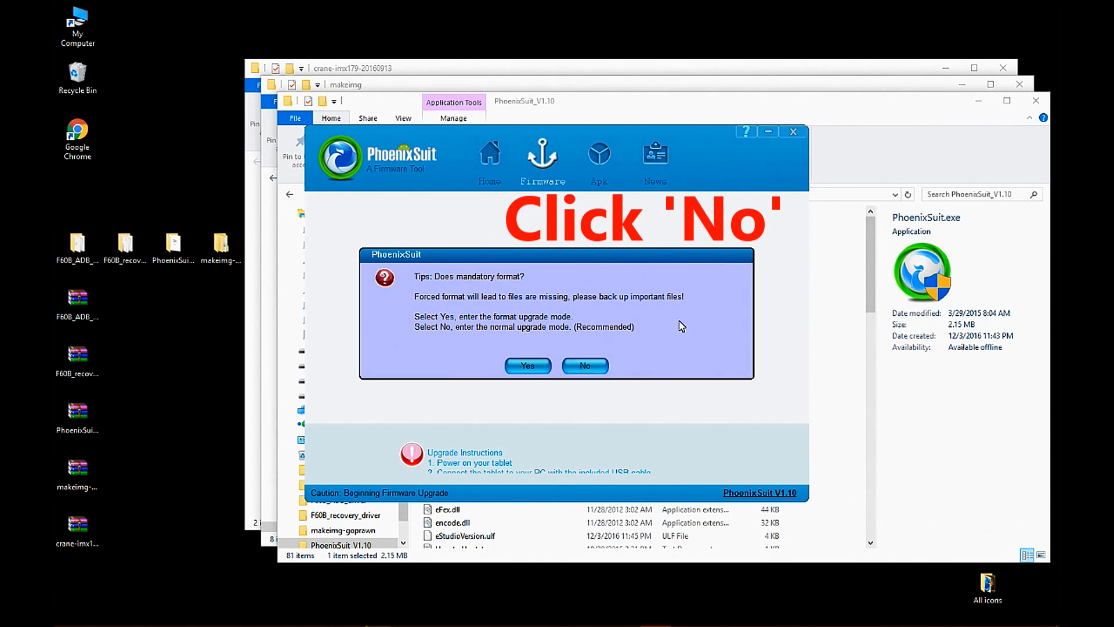
pyautogui.press('Escape')
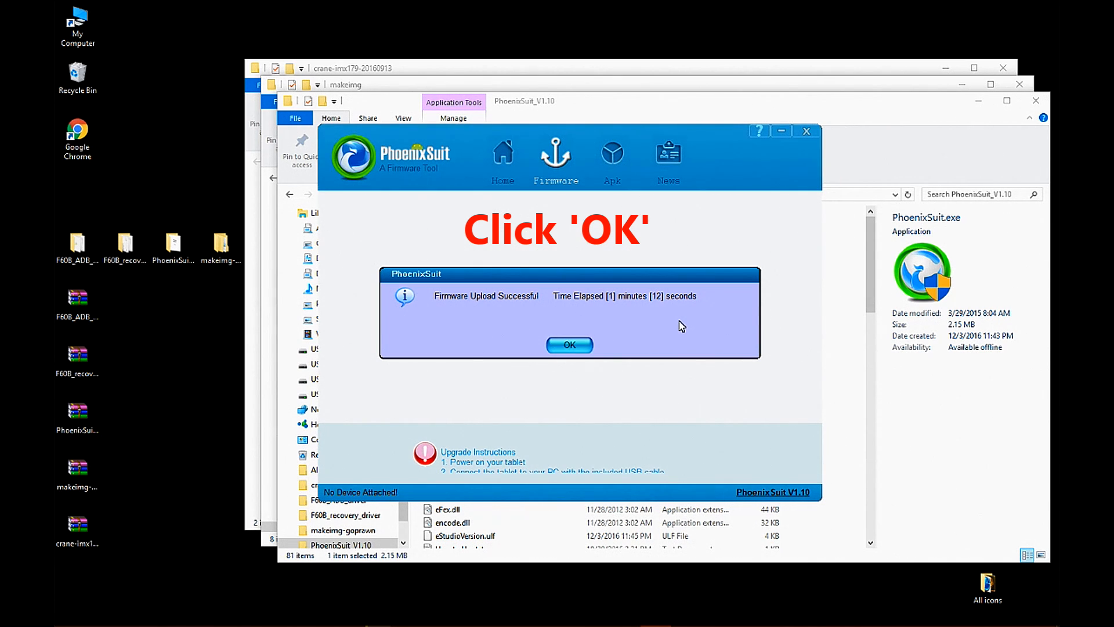
pyautogui.press('Return')
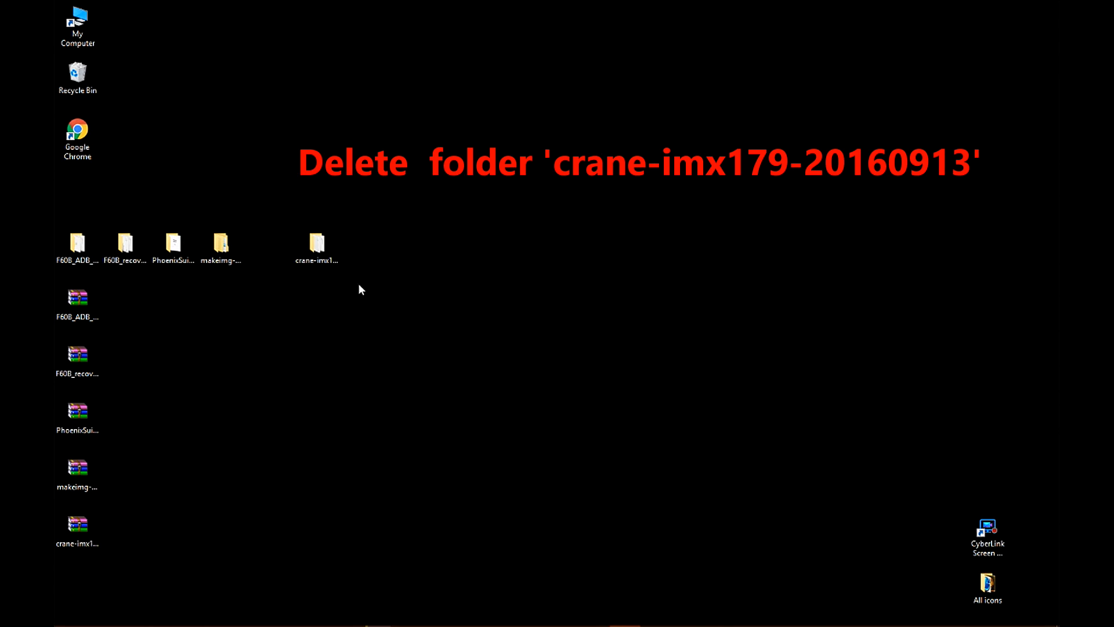
pyautogui.moveTo(334, 261); pyautogui.dragTo(281, 217)
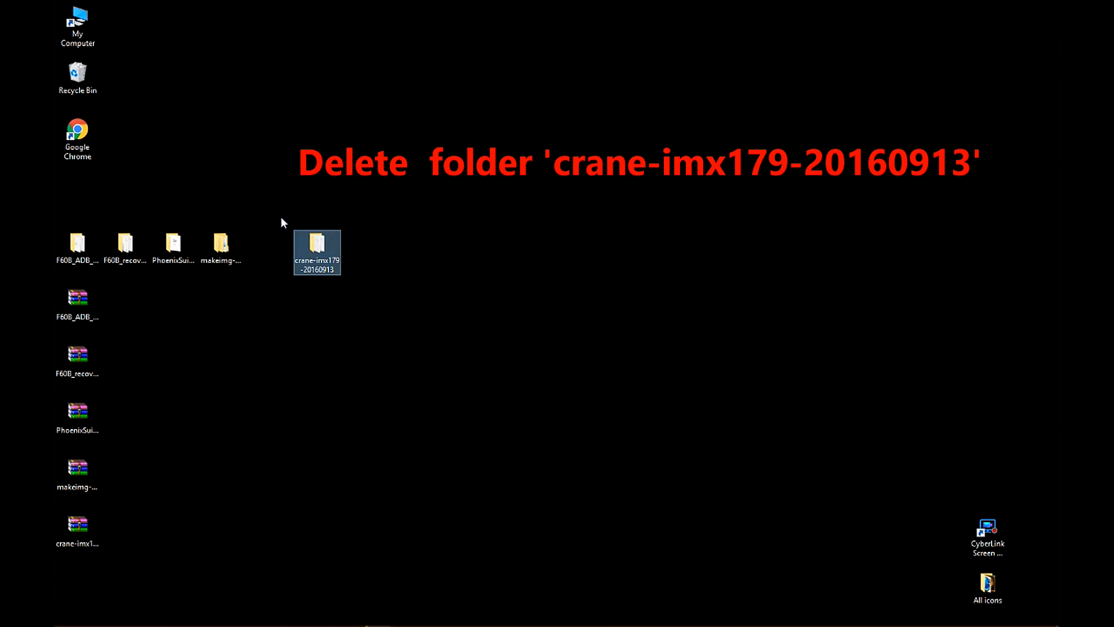
pyautogui.rightClick(320, 244)
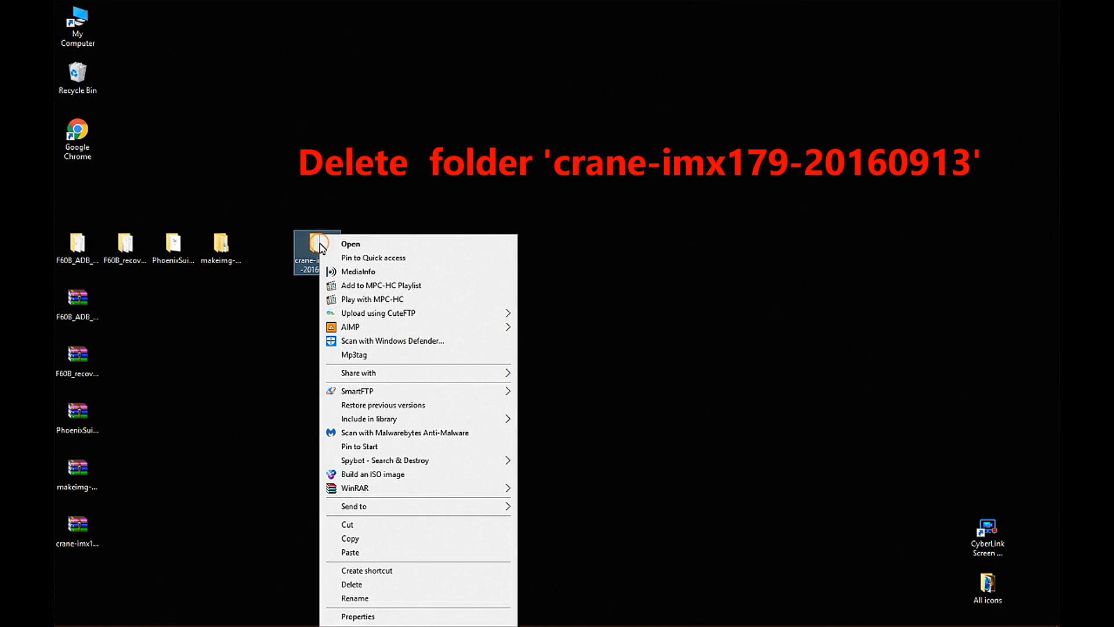
pyautogui.click(359, 584)
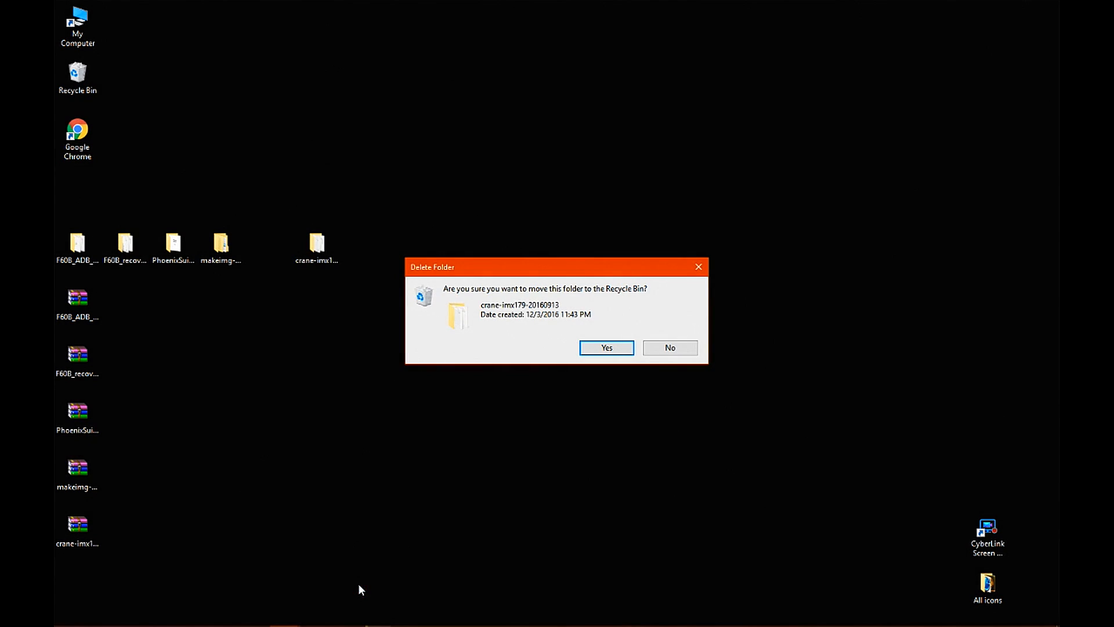
pyautogui.click(607, 348)
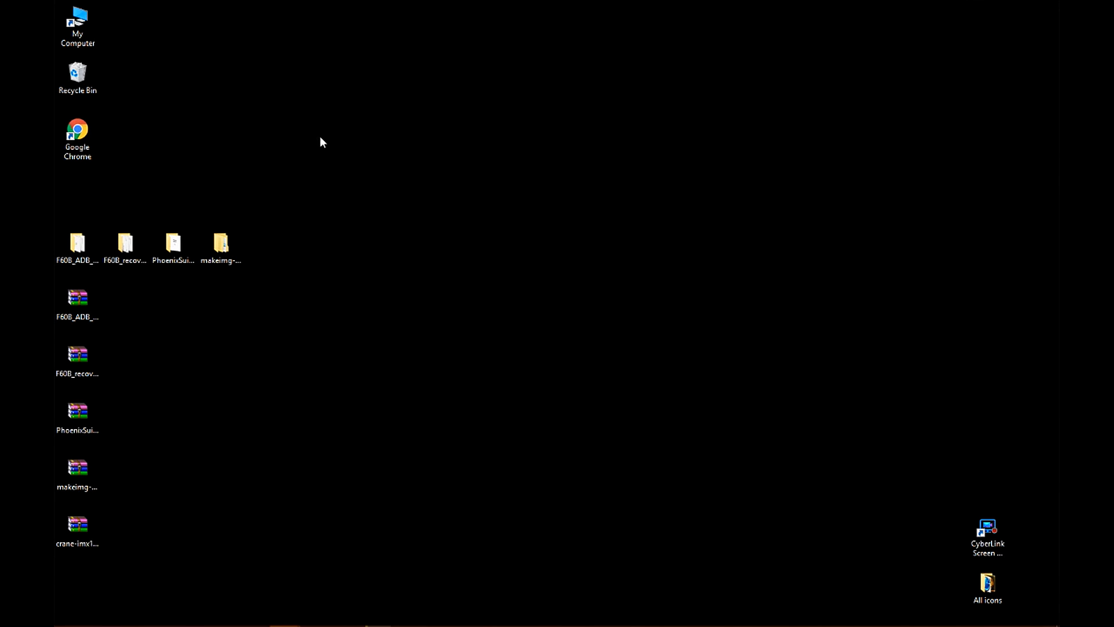
pyautogui.doubleClick(81, 130)
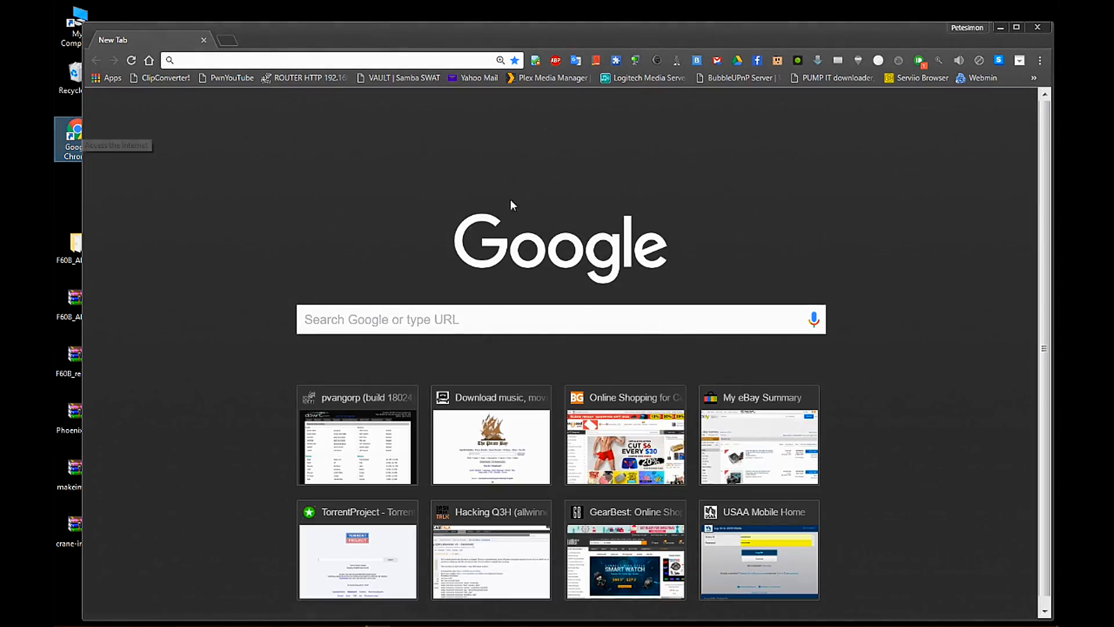
pyautogui.click(448, 61)
pyautogui.write('www.gop')
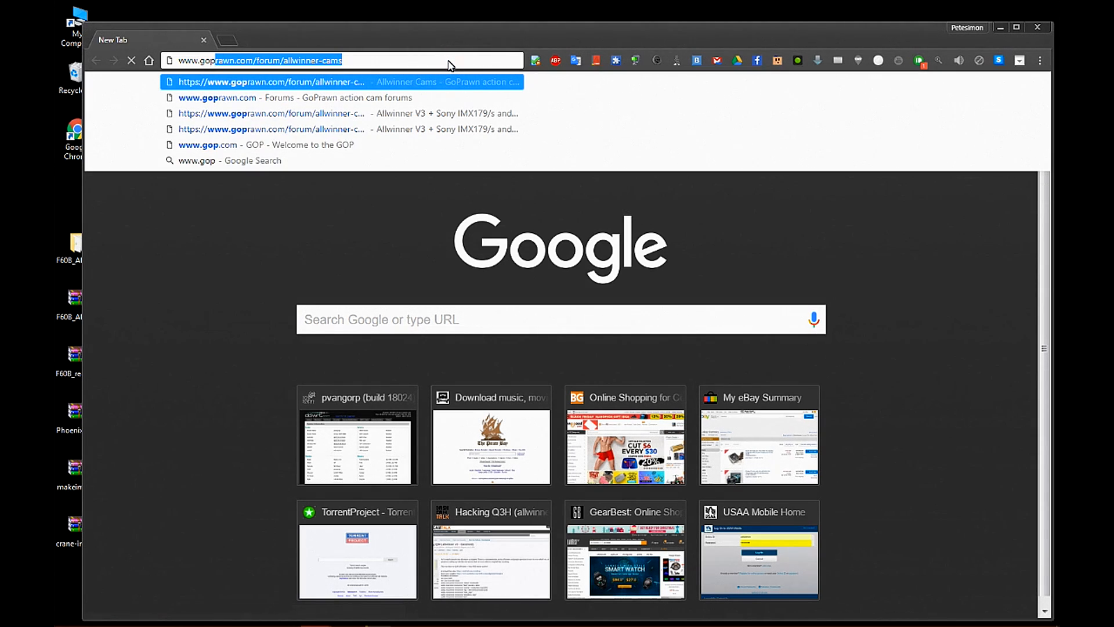
pyautogui.write('rawn.com')
pyautogui.press('Return')
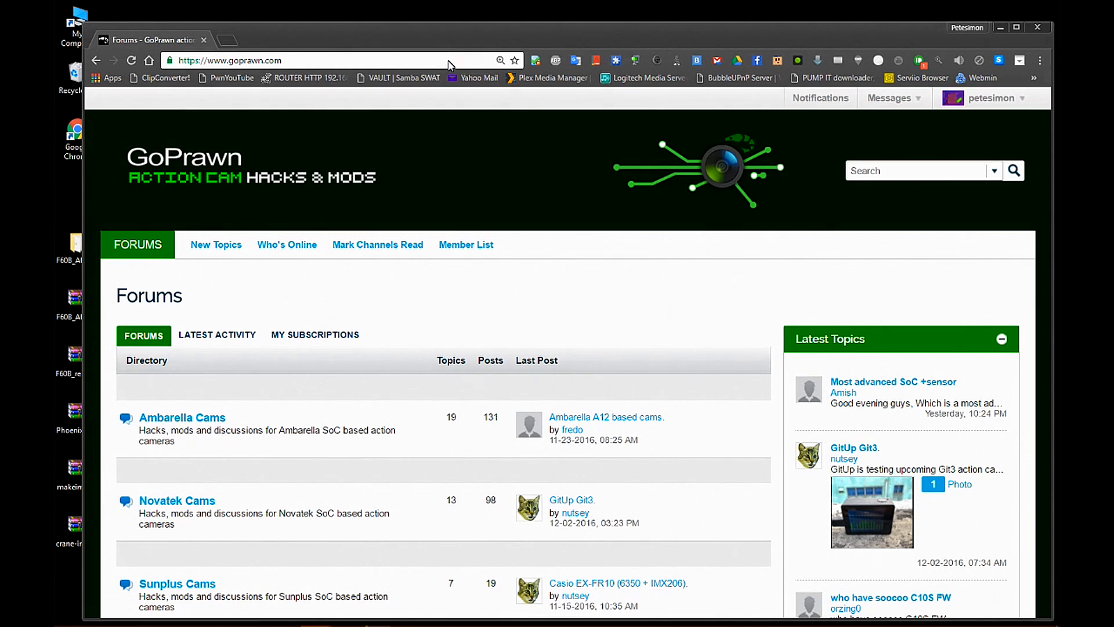
pyautogui.scroll(-2, 393, 339)
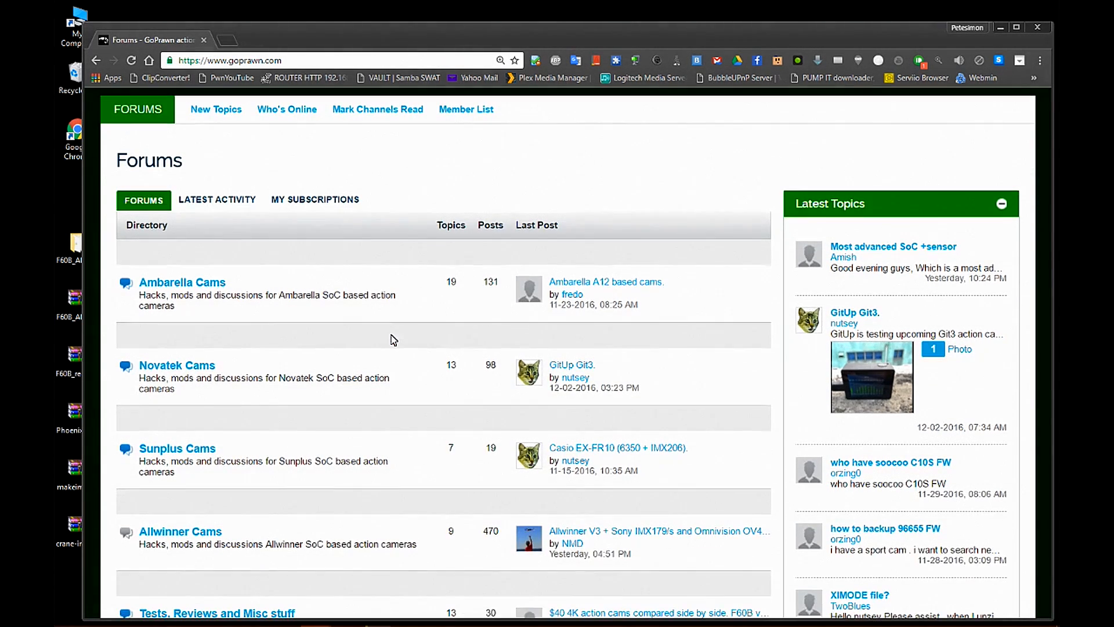
pyautogui.scroll(-2, 386, 330)
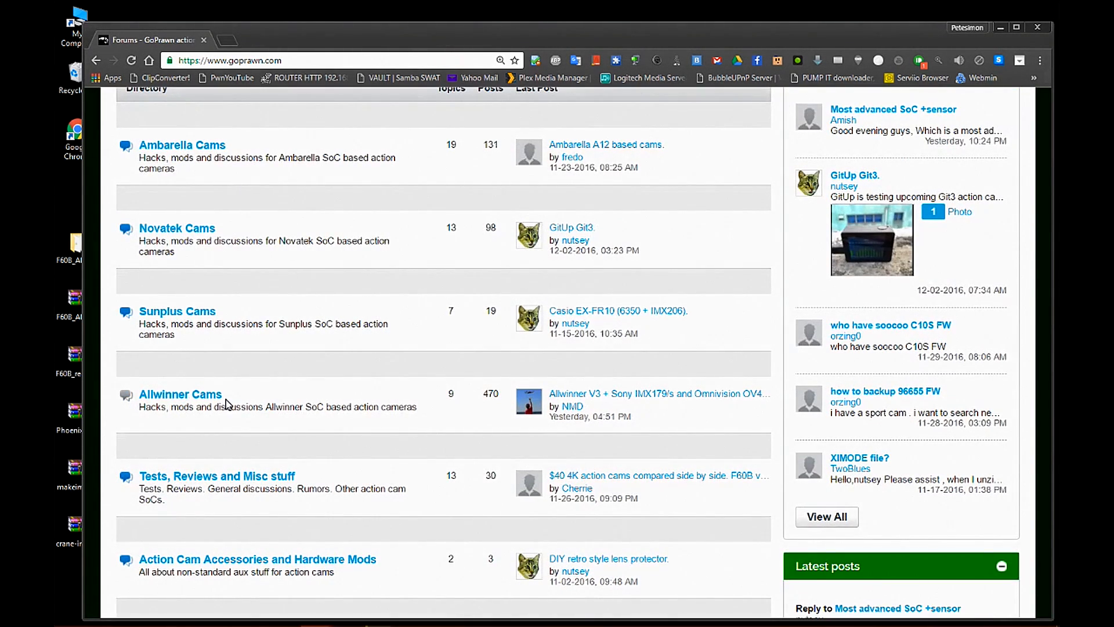
pyautogui.click(215, 394)
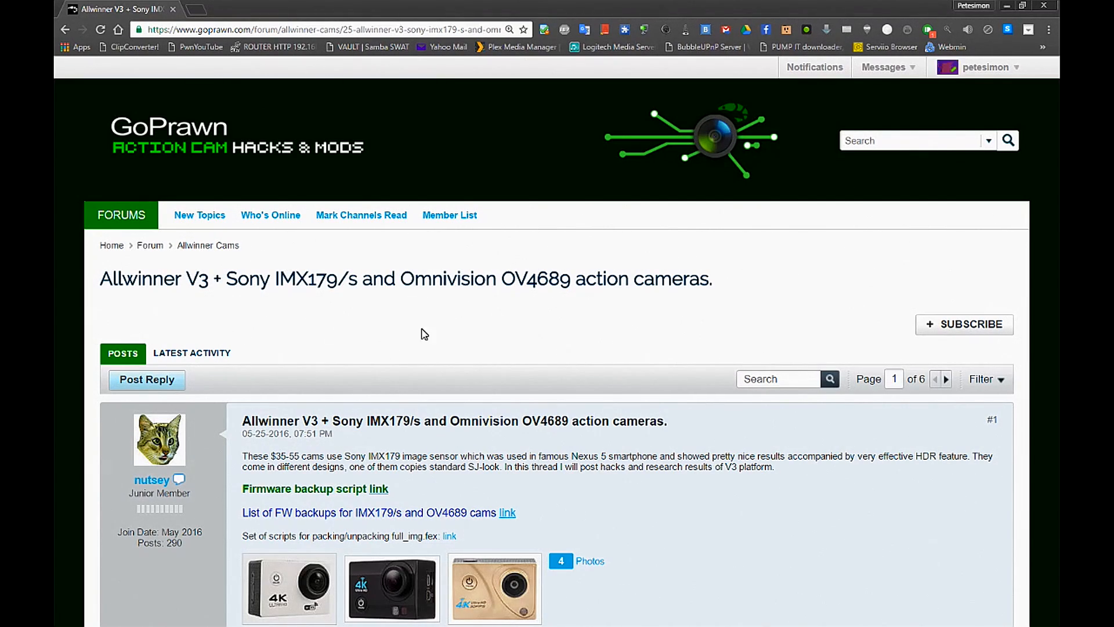
# Find the IMX179 firmware list in post #8 and open the Google Drive link for Crane (wimius boot logo) 2016-10-28
pyautogui.scroll(-8, 726, 314)
pyautogui.scroll(-20, 787, 340)
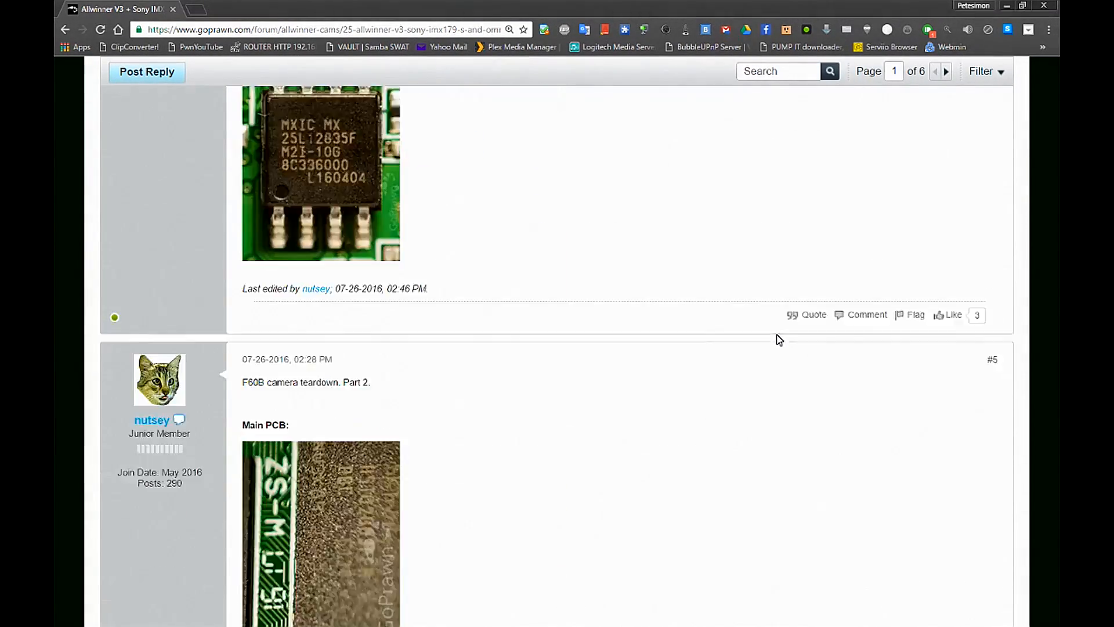
pyautogui.scroll(-17, 773, 339)
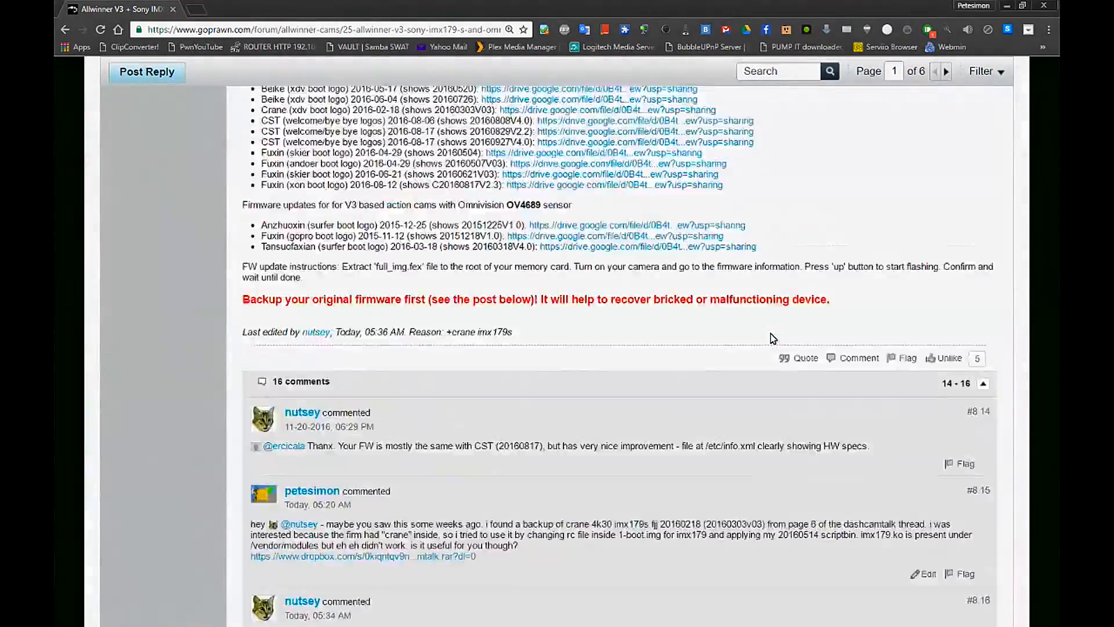
pyautogui.scroll(7, 801, 342)
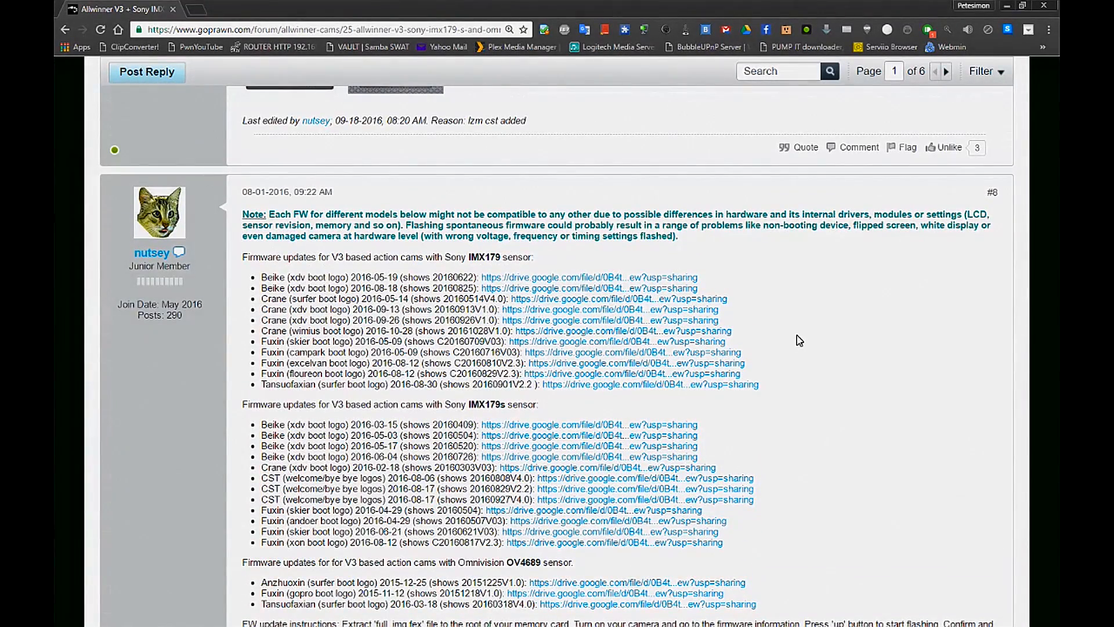
pyautogui.moveTo(258, 336); pyautogui.dragTo(510, 332)
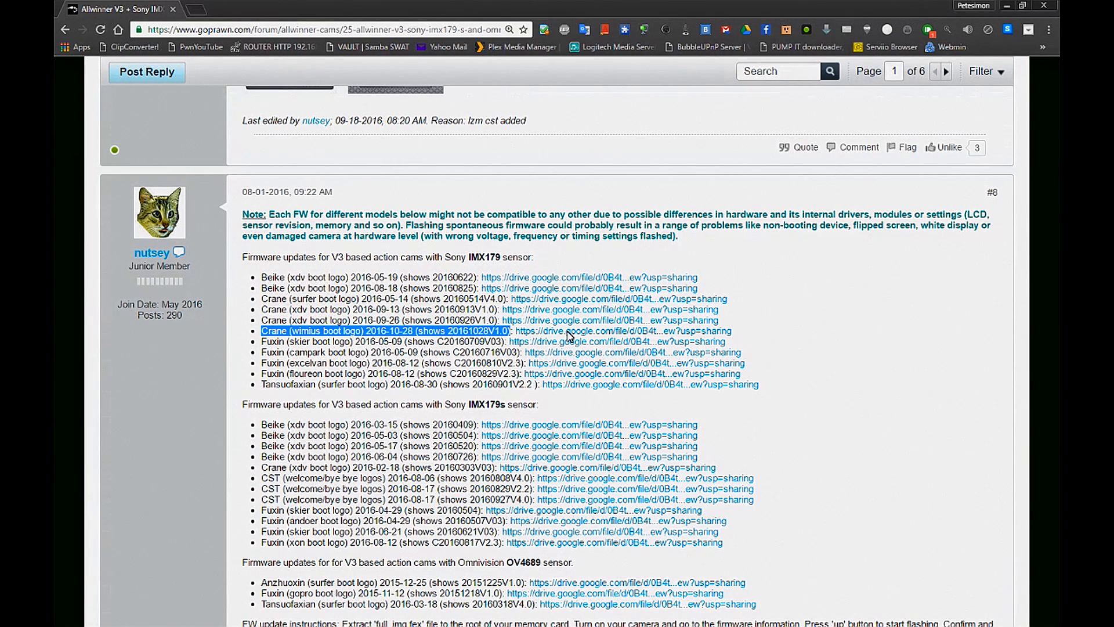
pyautogui.click(519, 332)
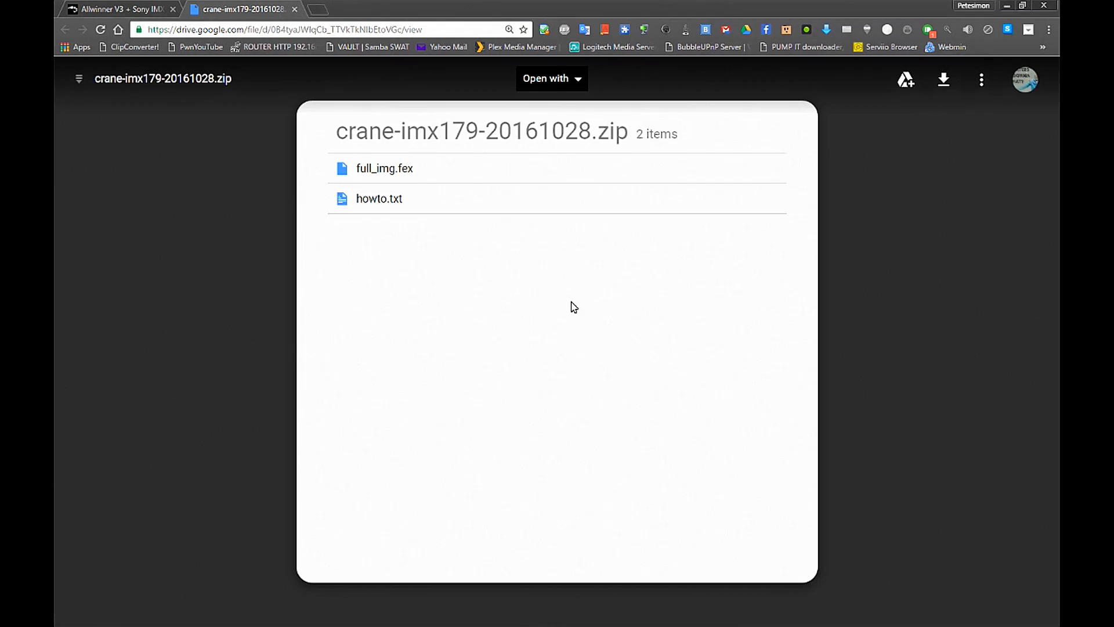
# Download crane-imx179-20161028.zip and save it to the Desktop
pyautogui.click(944, 79)
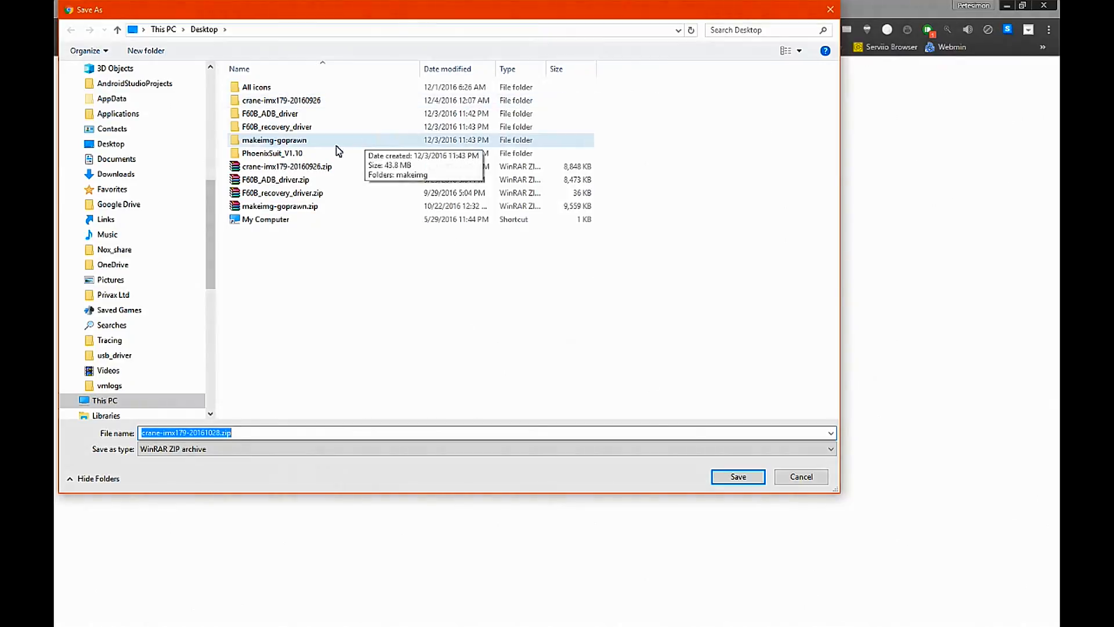
pyautogui.click(111, 145)
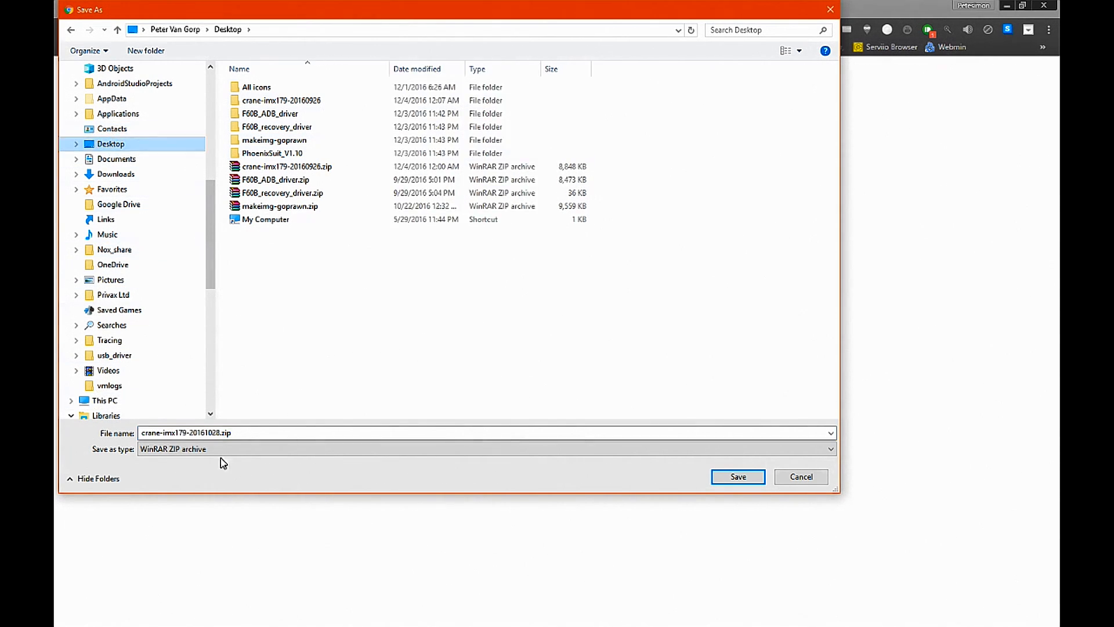
pyautogui.doubleClick(210, 436)
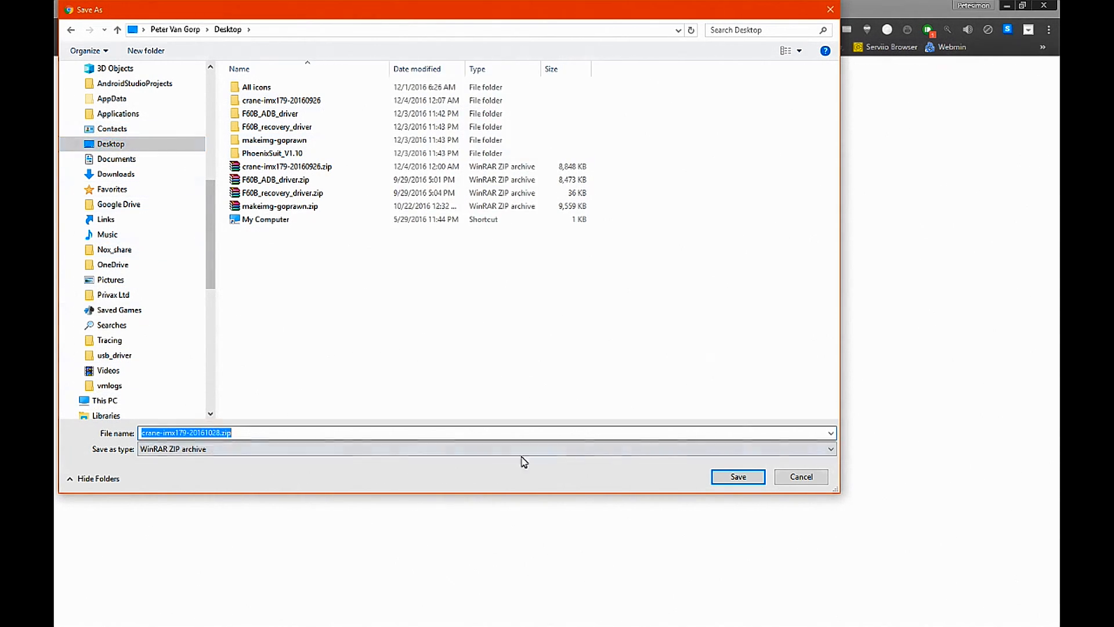
pyautogui.click(733, 477)
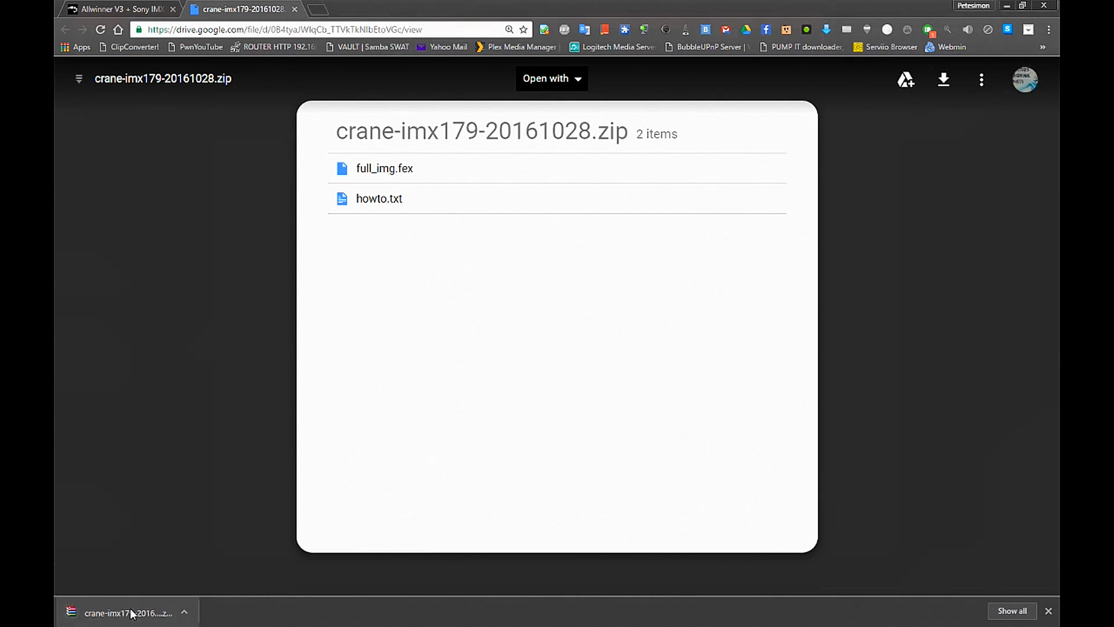
# Minimise the browser, extract crane-imx179-20161028.zip to its own Desktop folder with WinRAR, and place the archive and folder side by side
pyautogui.click(1007, 5)
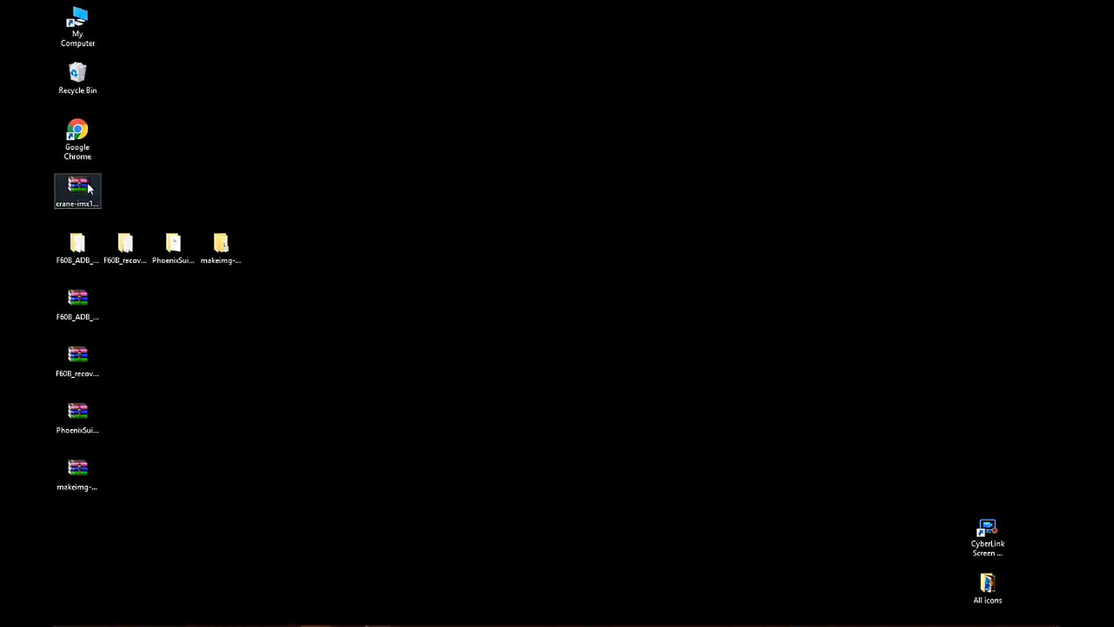
pyautogui.moveTo(80, 187); pyautogui.dragTo(141, 305)
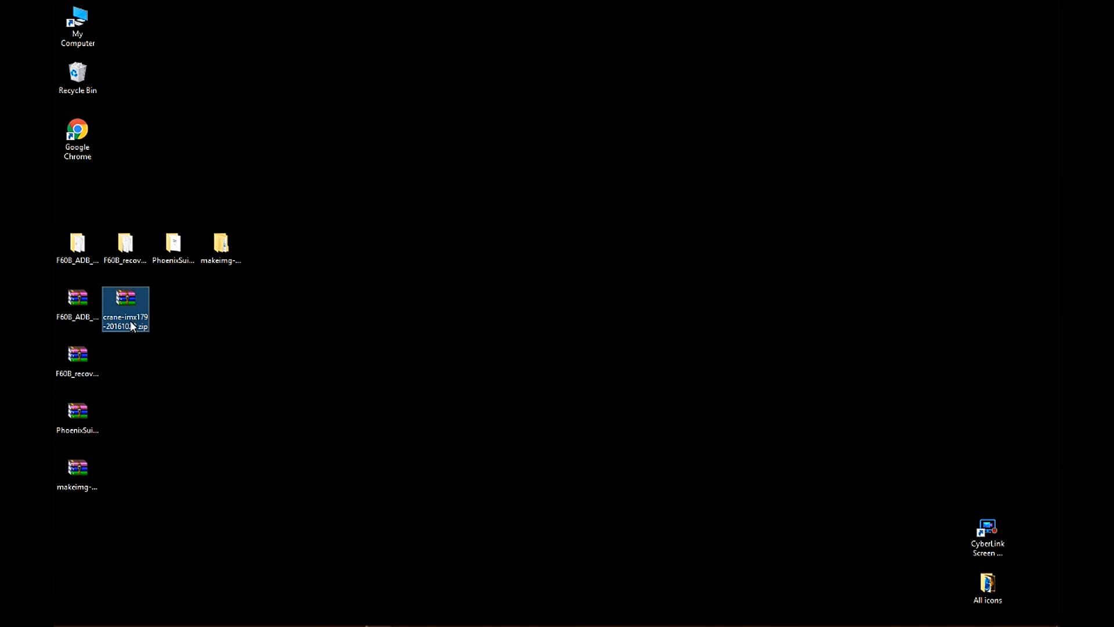
pyautogui.doubleClick(127, 298)
pyautogui.rightClick(127, 297)
pyautogui.click(306, 319)
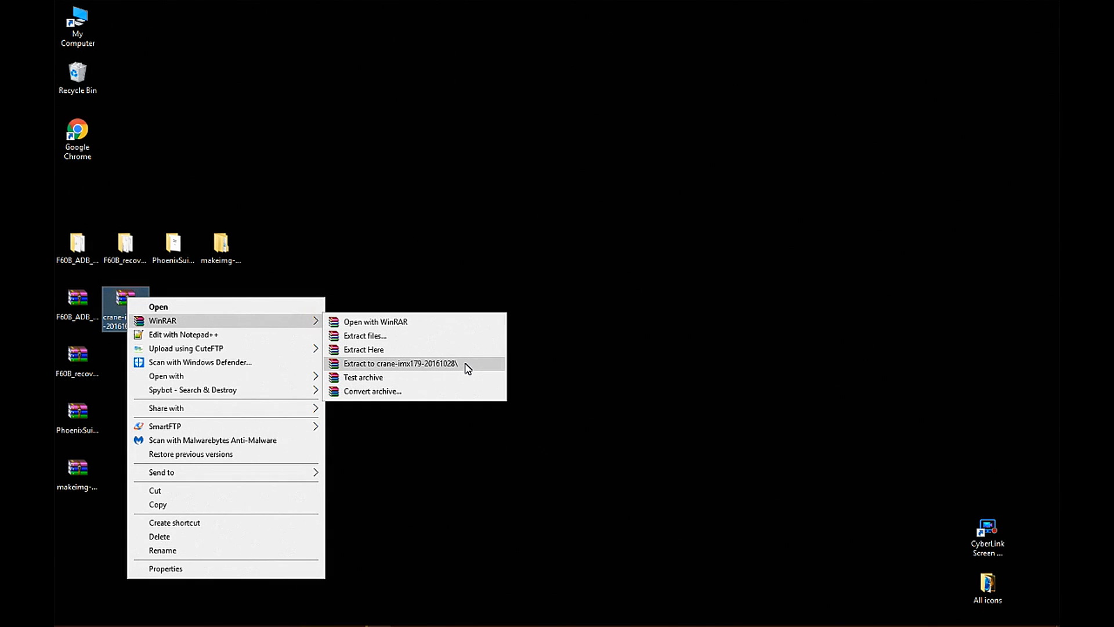
pyautogui.click(406, 363)
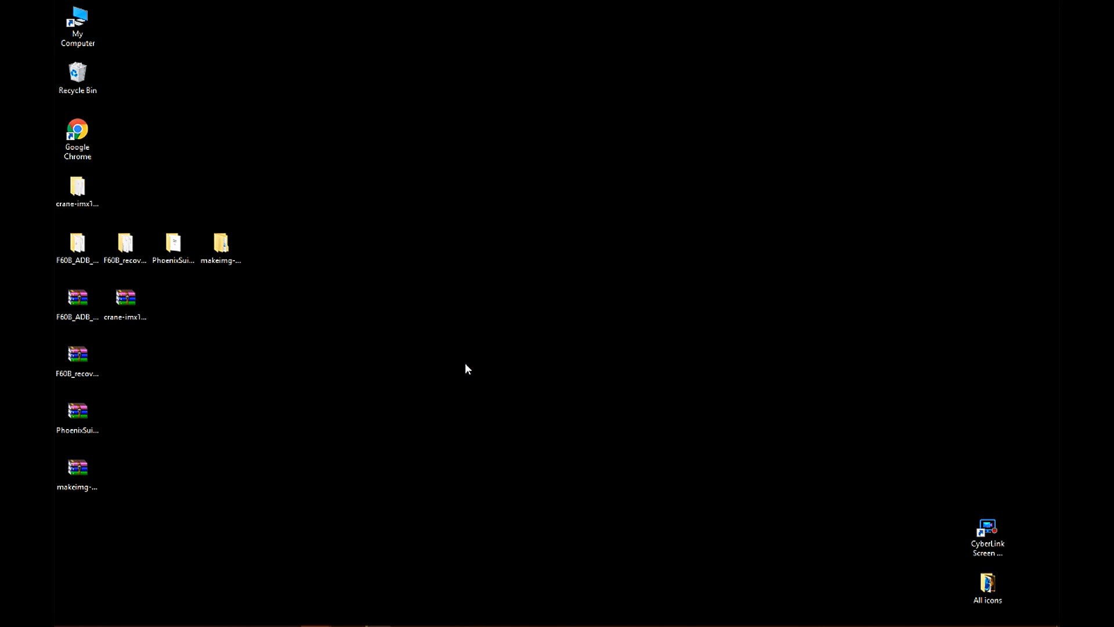
pyautogui.moveTo(85, 197); pyautogui.dragTo(168, 300)
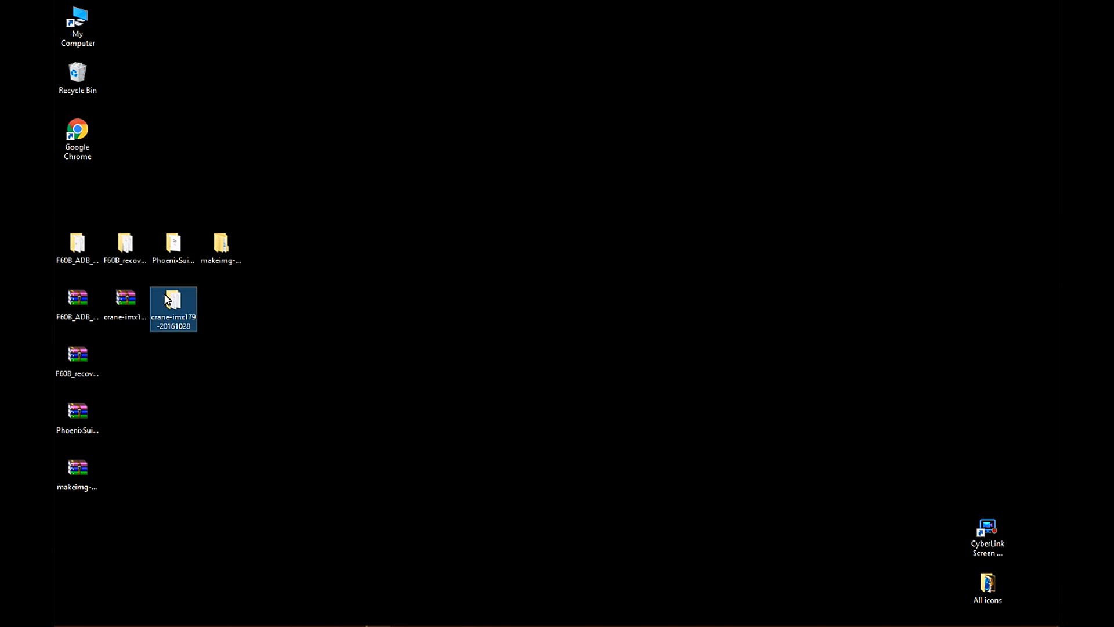
pyautogui.doubleClick(174, 300)
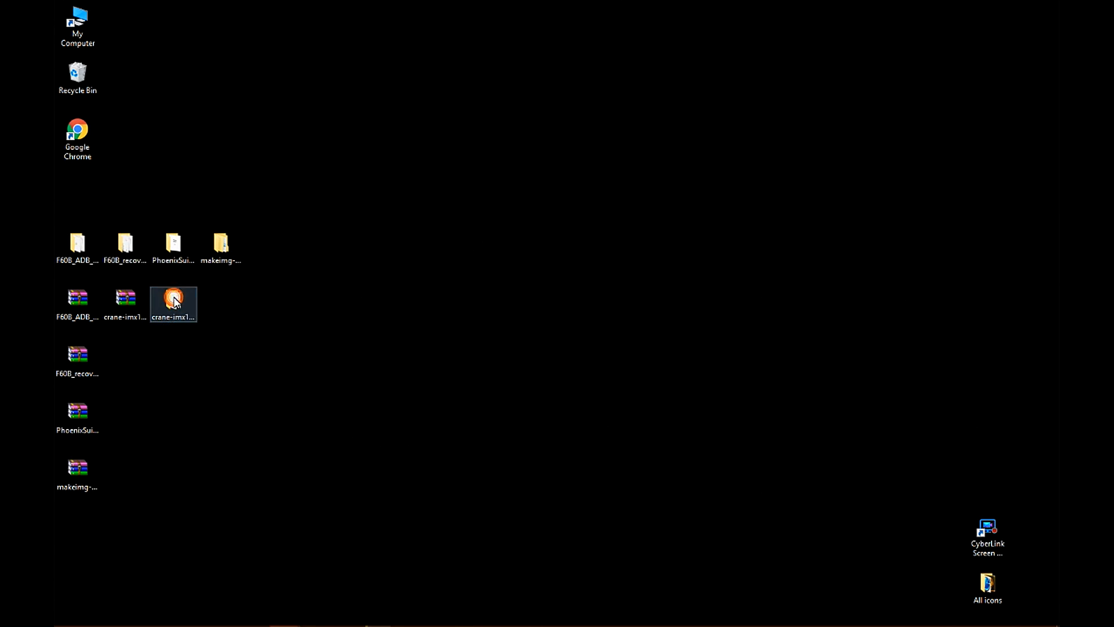
pyautogui.click(394, 213)
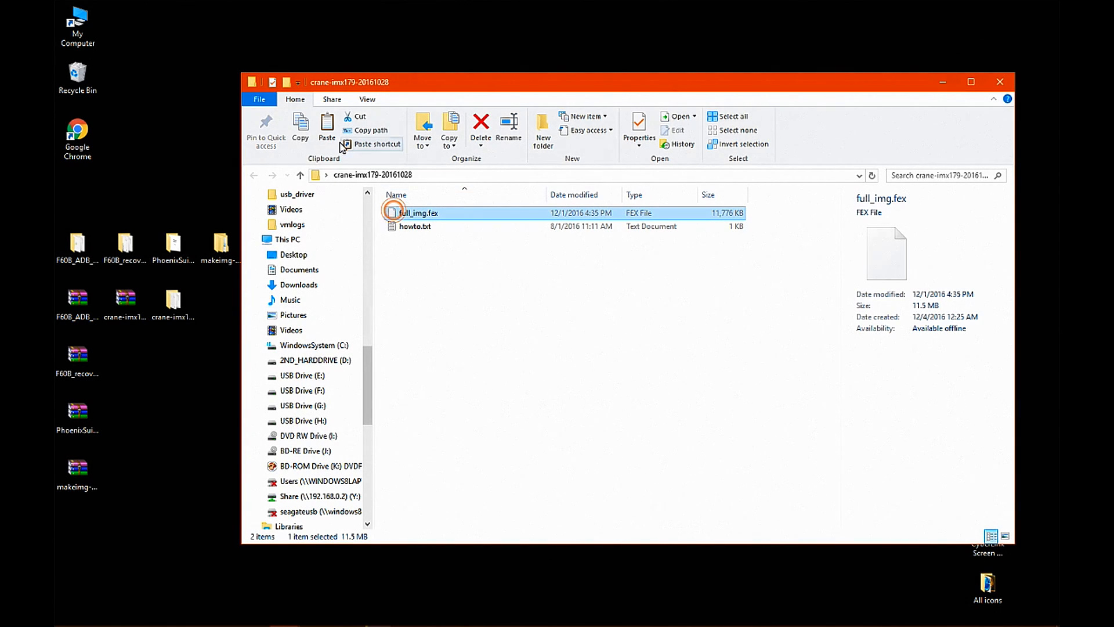
pyautogui.click(302, 127)
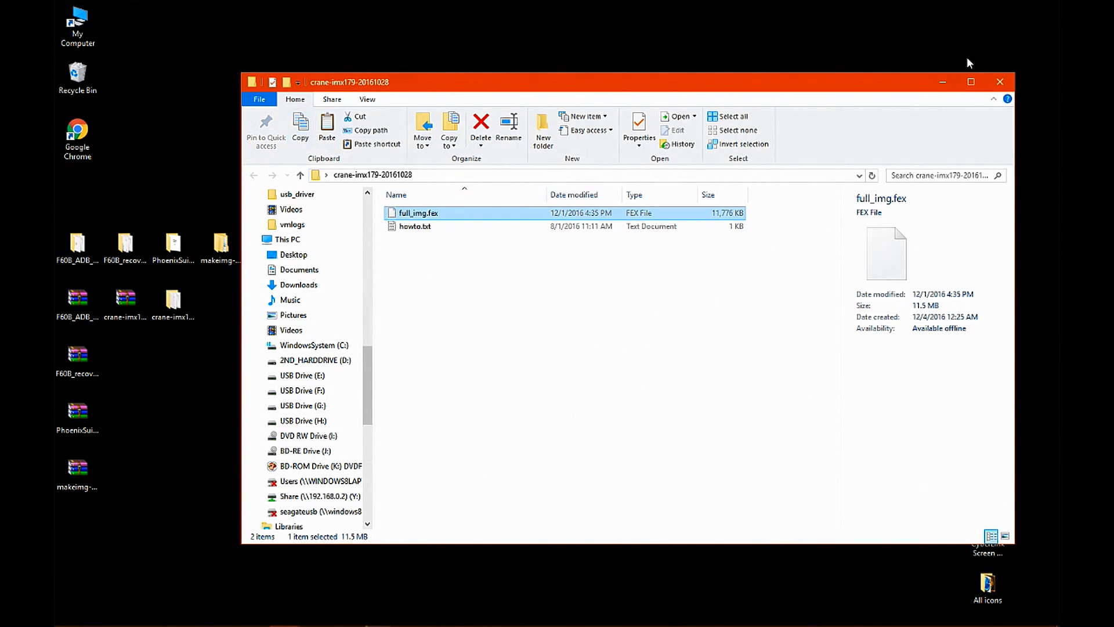
pyautogui.click(1000, 82)
pyautogui.doubleClick(226, 248)
pyautogui.doubleClick(396, 214)
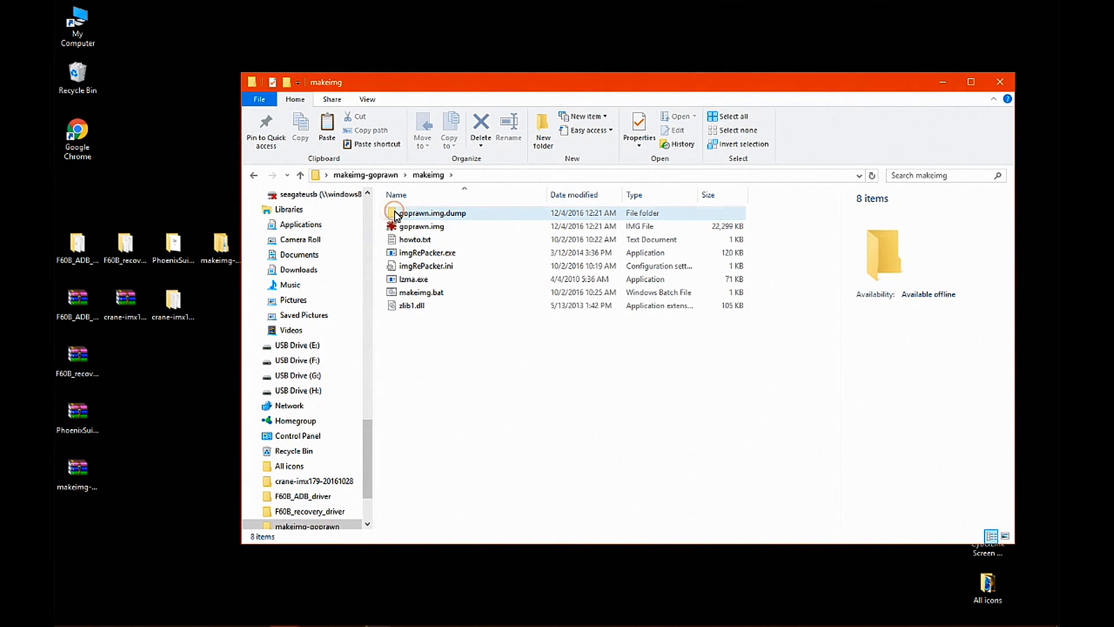
pyautogui.doubleClick(395, 214)
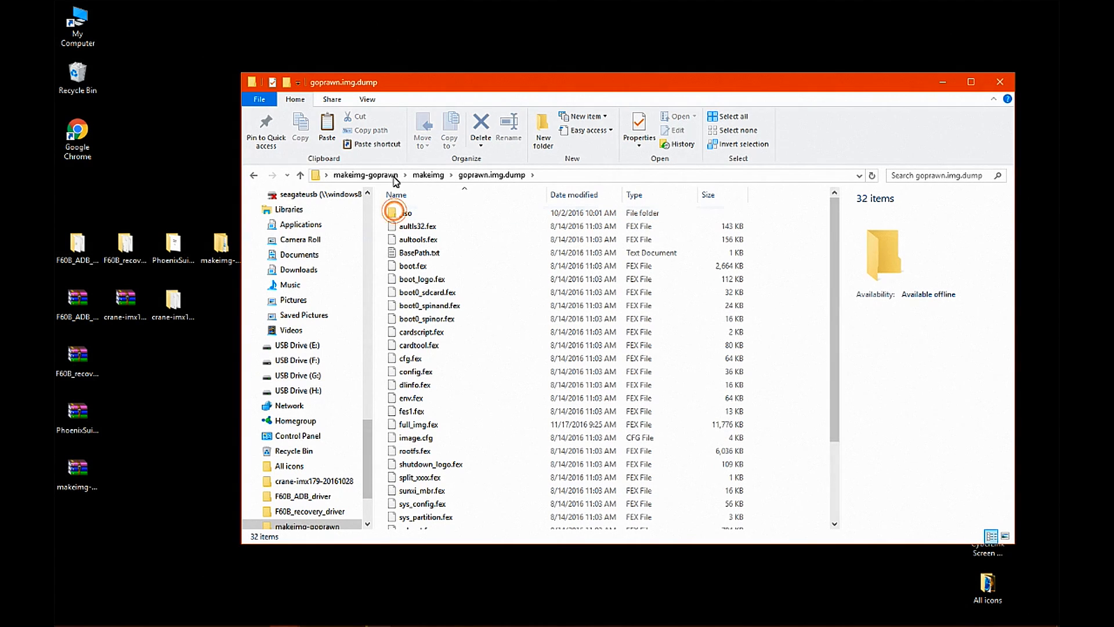
pyautogui.click(327, 129)
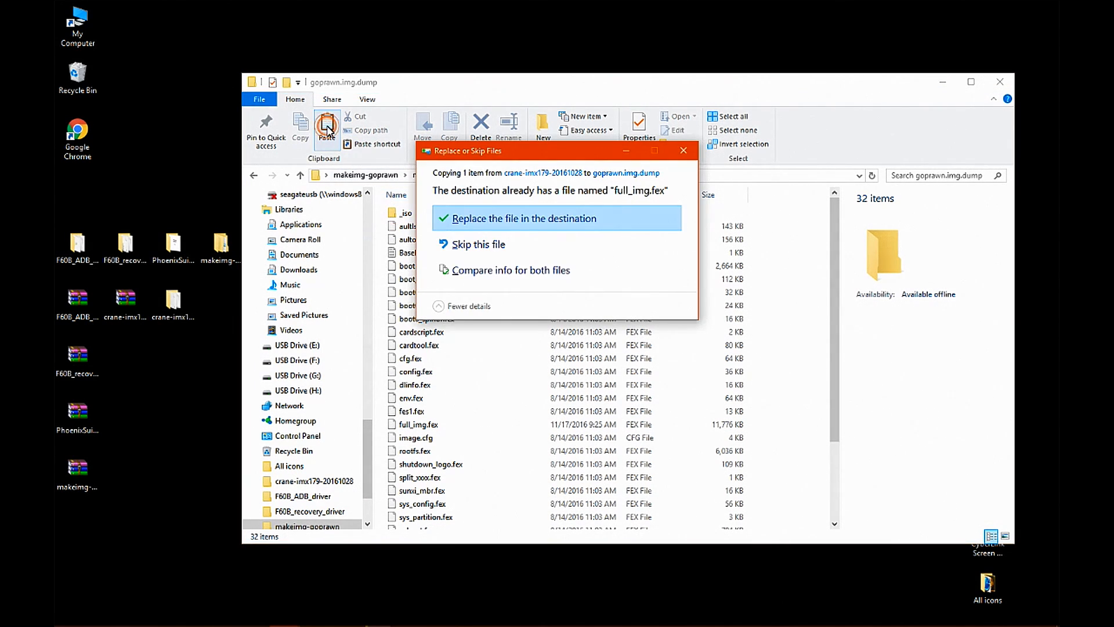
pyautogui.click(453, 224)
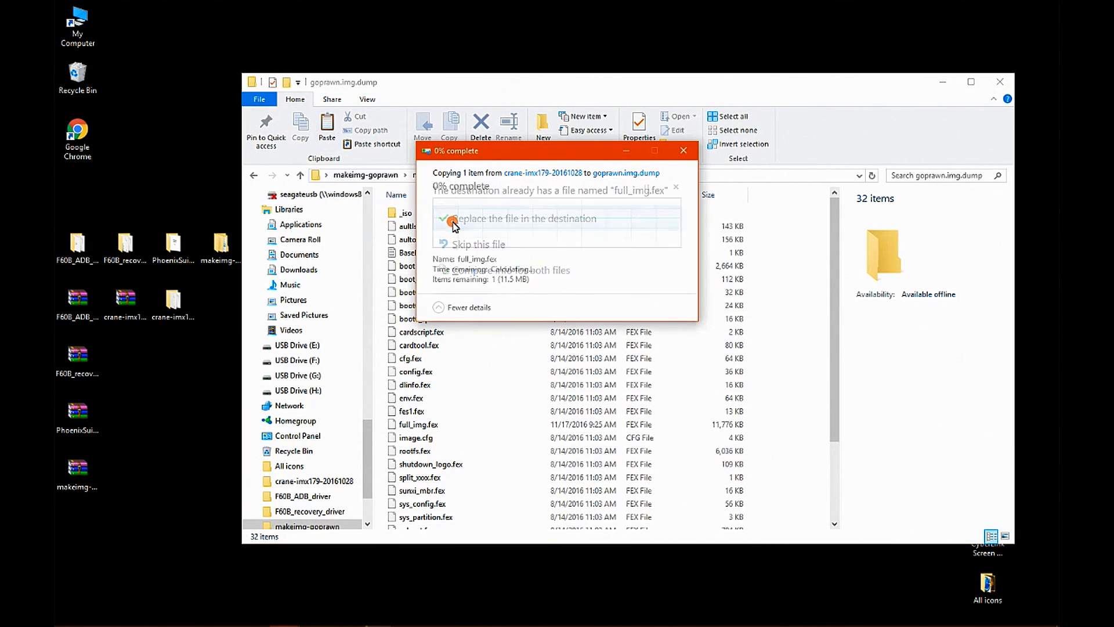
# Delete the old goprawn.img in the makeimg folder, run makeimg.bat to build a new one and close the console window
pyautogui.click(254, 175)
pyautogui.click(414, 227)
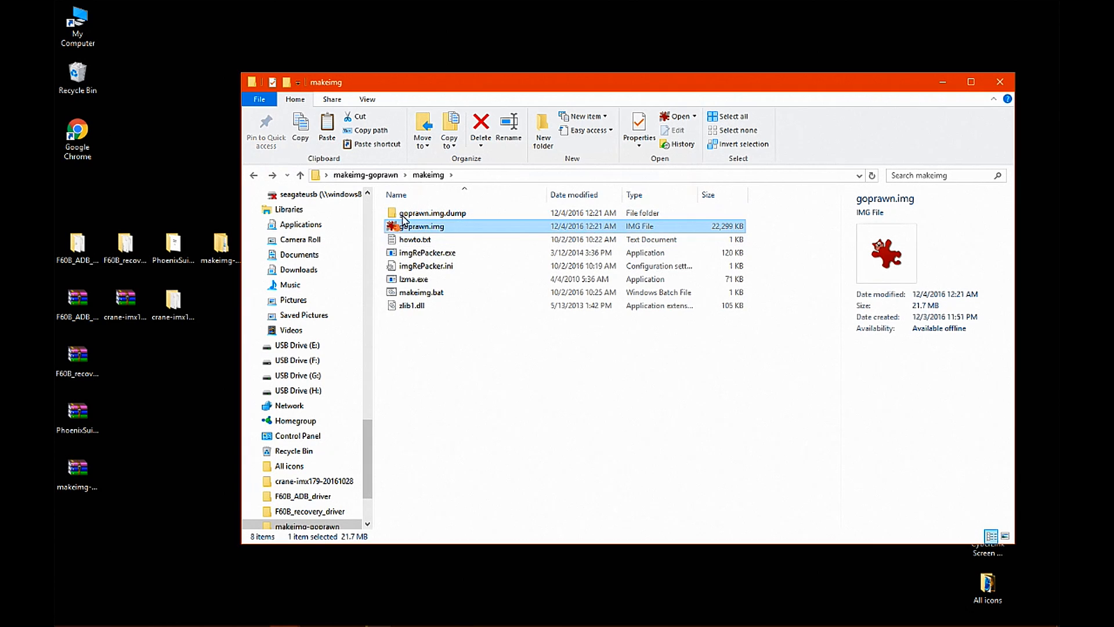
pyautogui.click(481, 127)
pyautogui.click(604, 372)
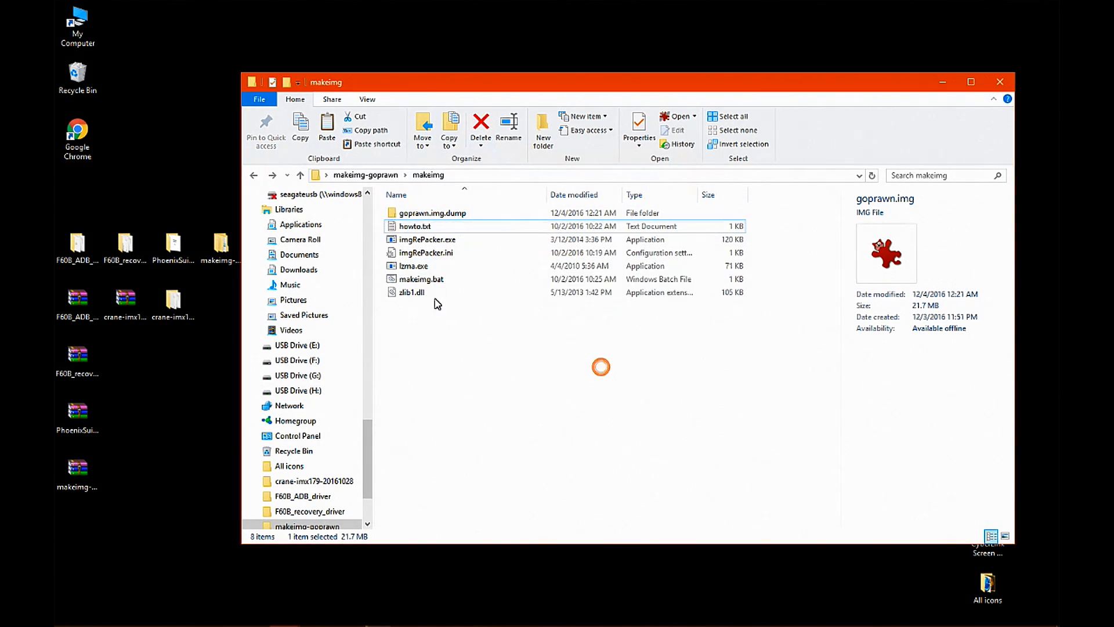
pyautogui.doubleClick(421, 281)
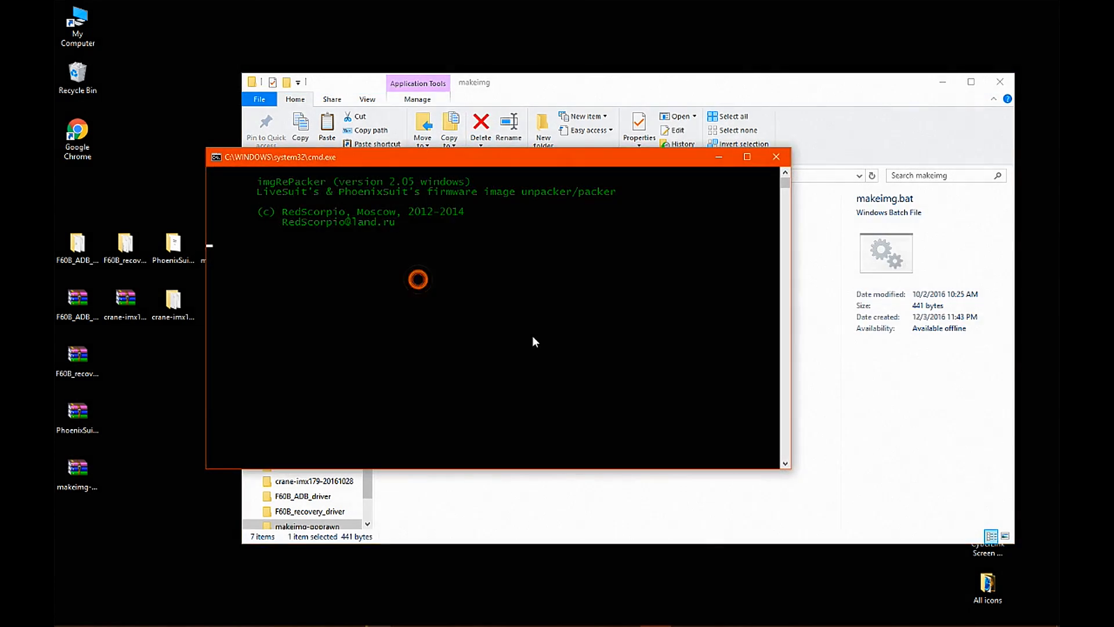
pyautogui.click(775, 157)
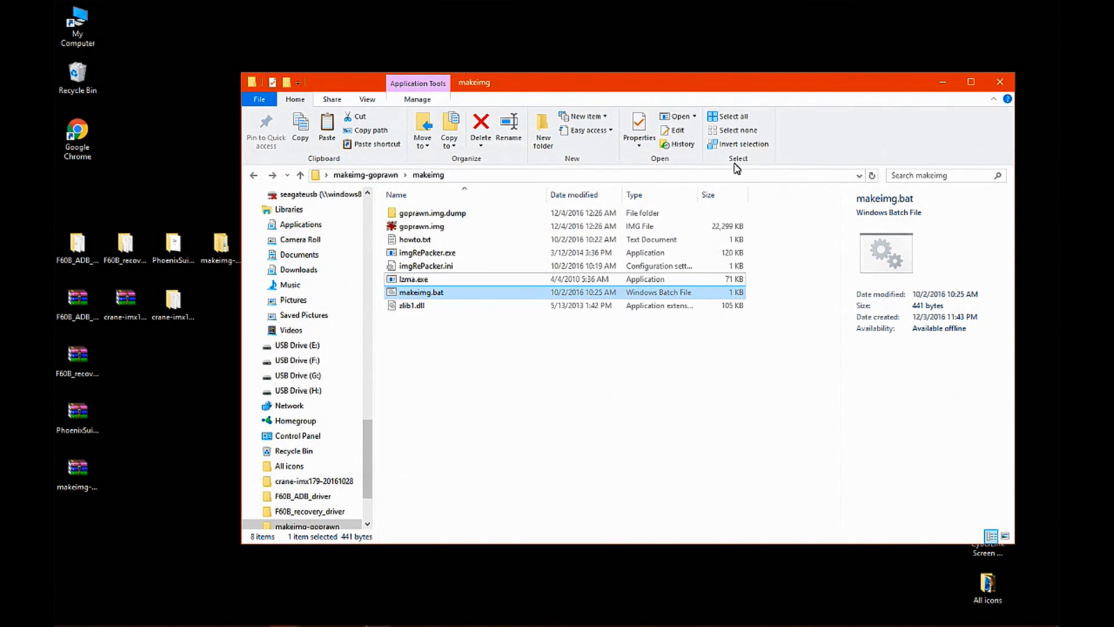
# Launch PhoenixSuit.exe from the PhoenixSuit_V1.10 folder on the Desktop
pyautogui.doubleClick(174, 244)
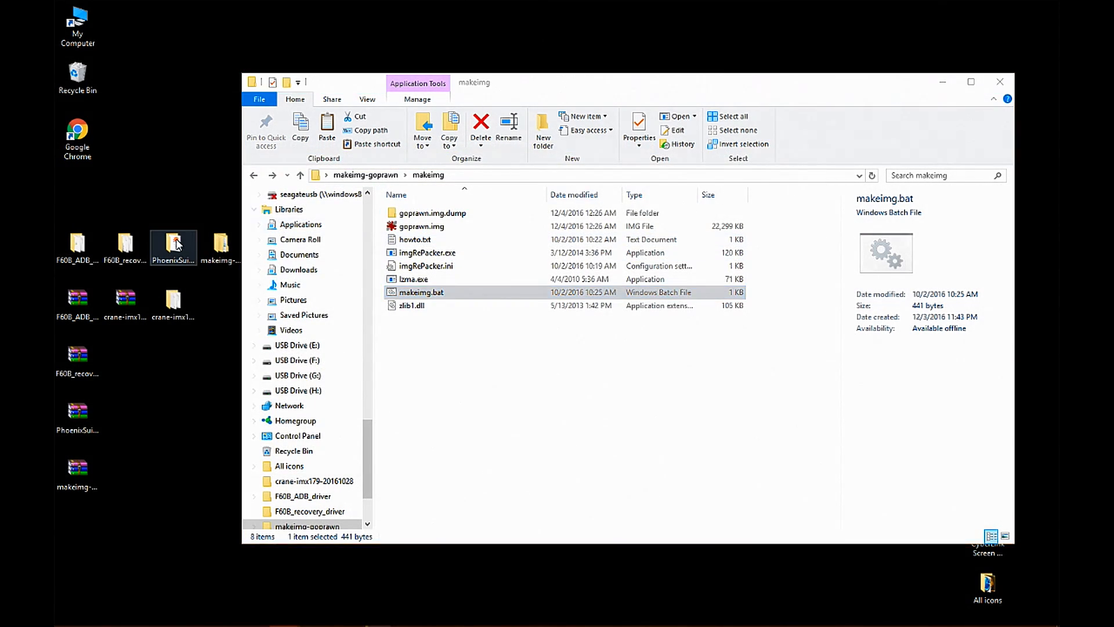
pyautogui.doubleClick(447, 229)
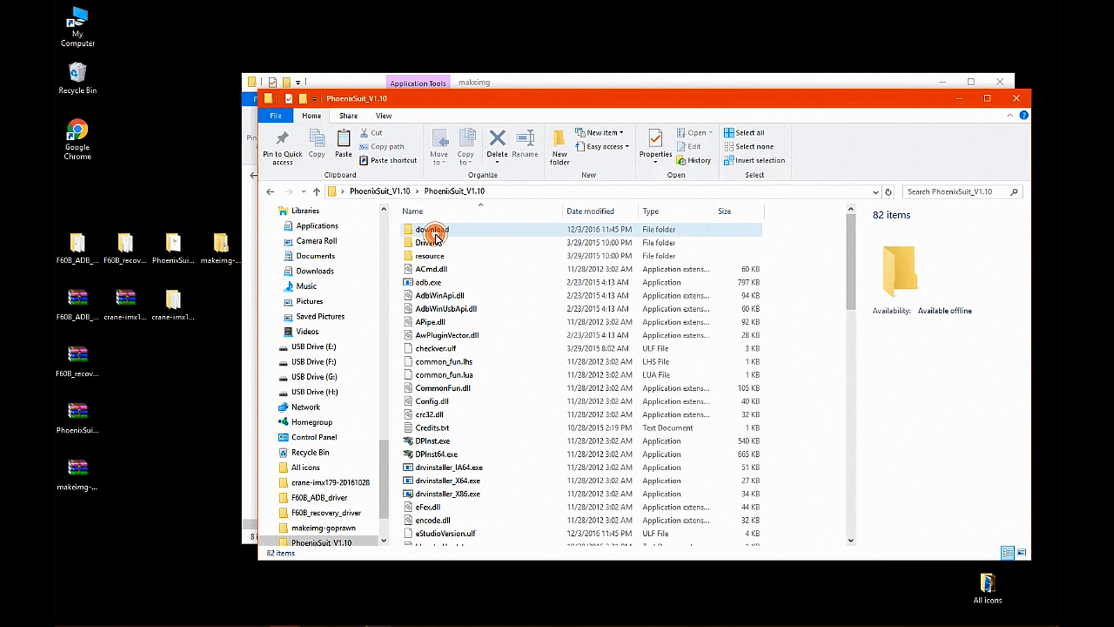
pyautogui.scroll(-10, 481, 376)
pyautogui.scroll(-7, 480, 376)
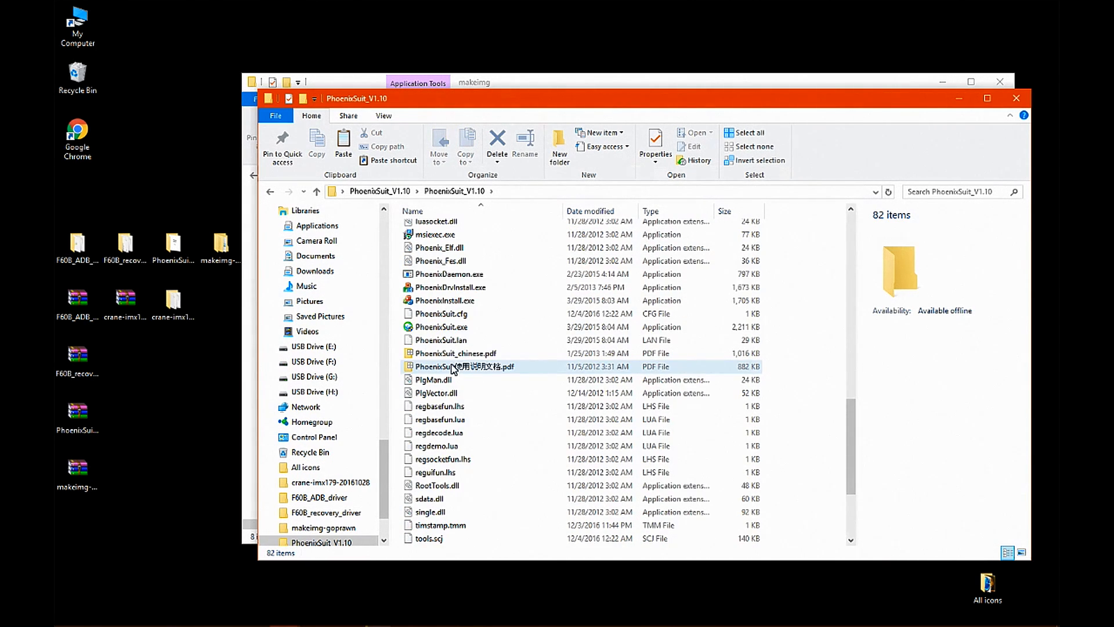
pyautogui.scroll(5, 446, 376)
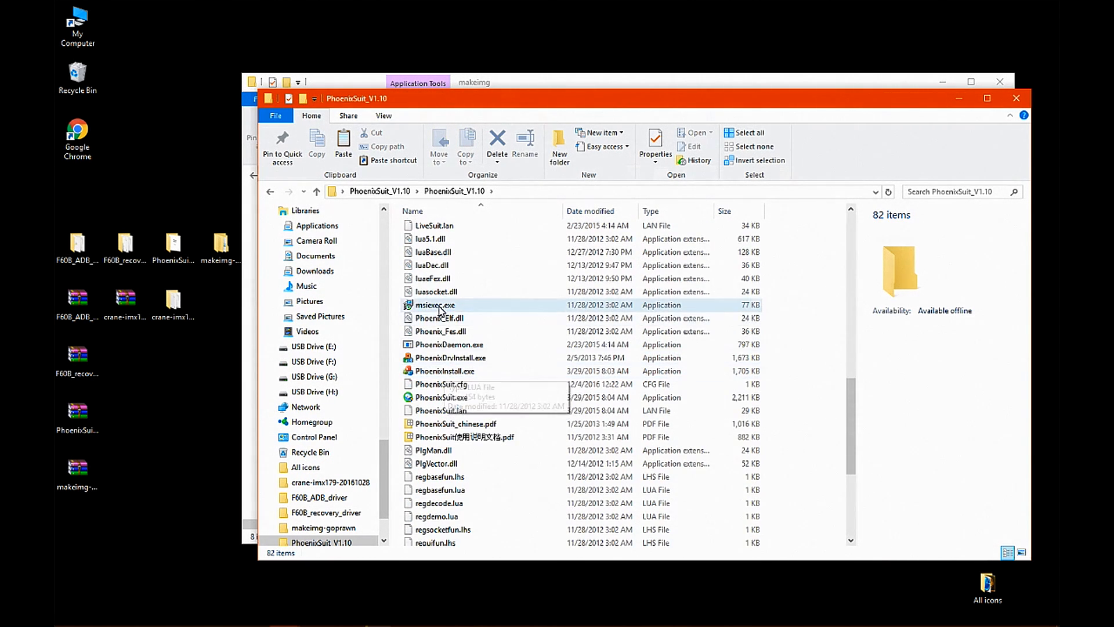
pyautogui.doubleClick(430, 397)
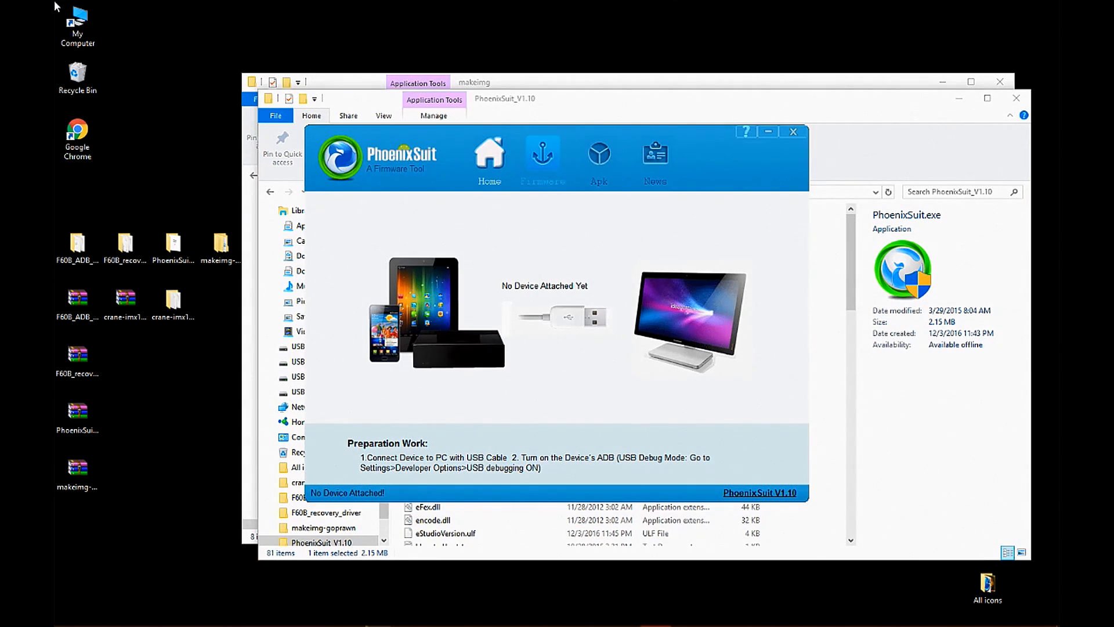
# Load goprawn.img from makeimg-goprawn\makeimg as the firmware image and flash the camera in normal upgrade mode, declining the mandatory format
pyautogui.click(543, 154)
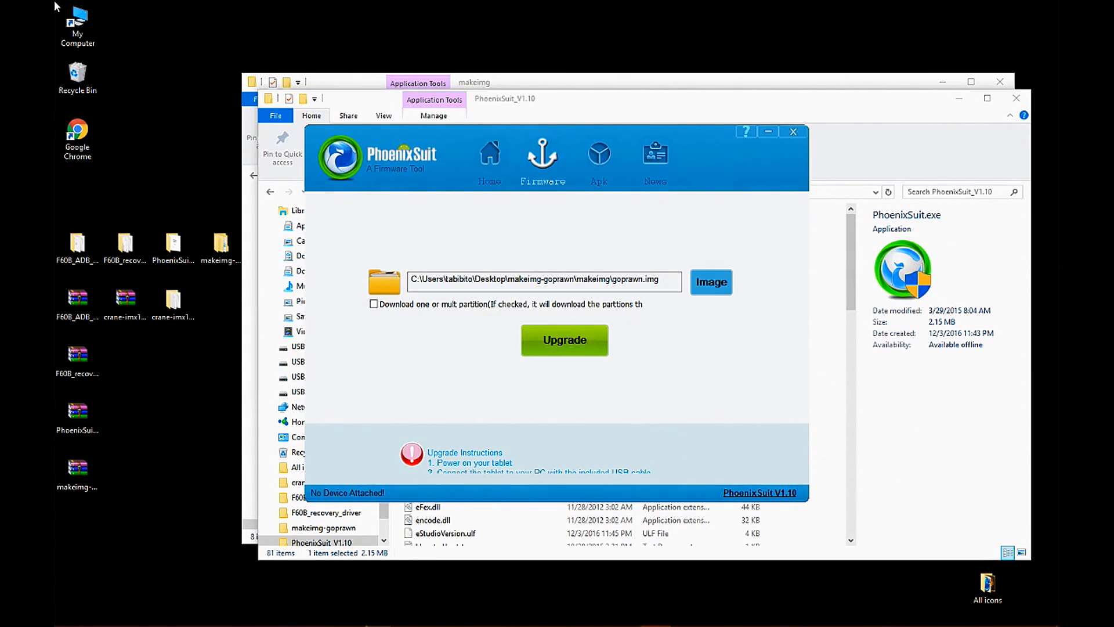
pyautogui.click(711, 282)
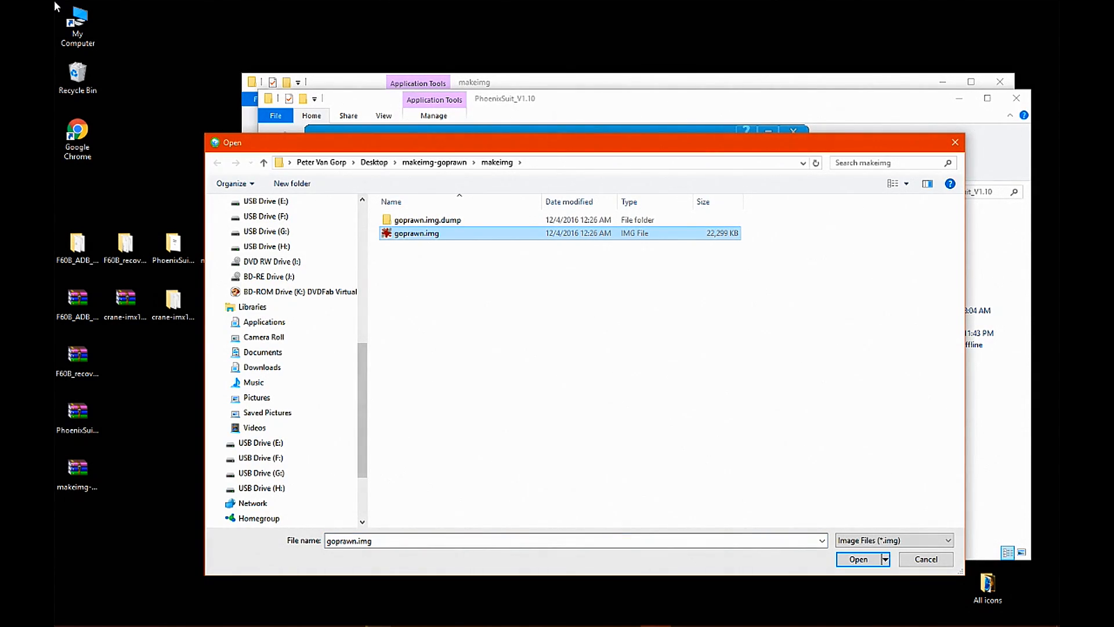
pyautogui.press('Return')
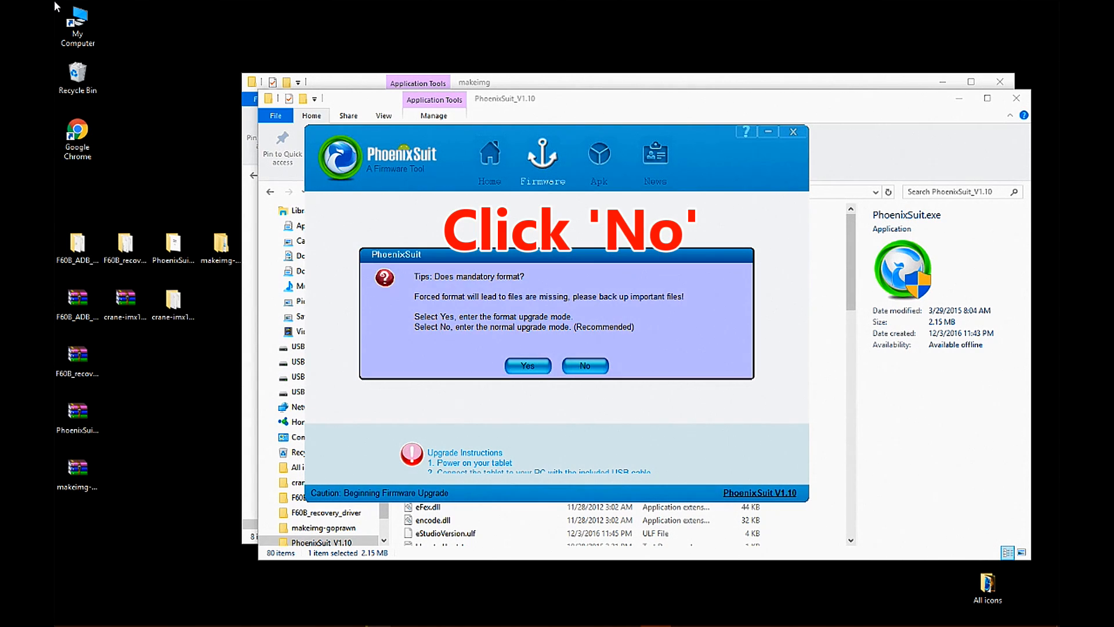
pyautogui.click(586, 365)
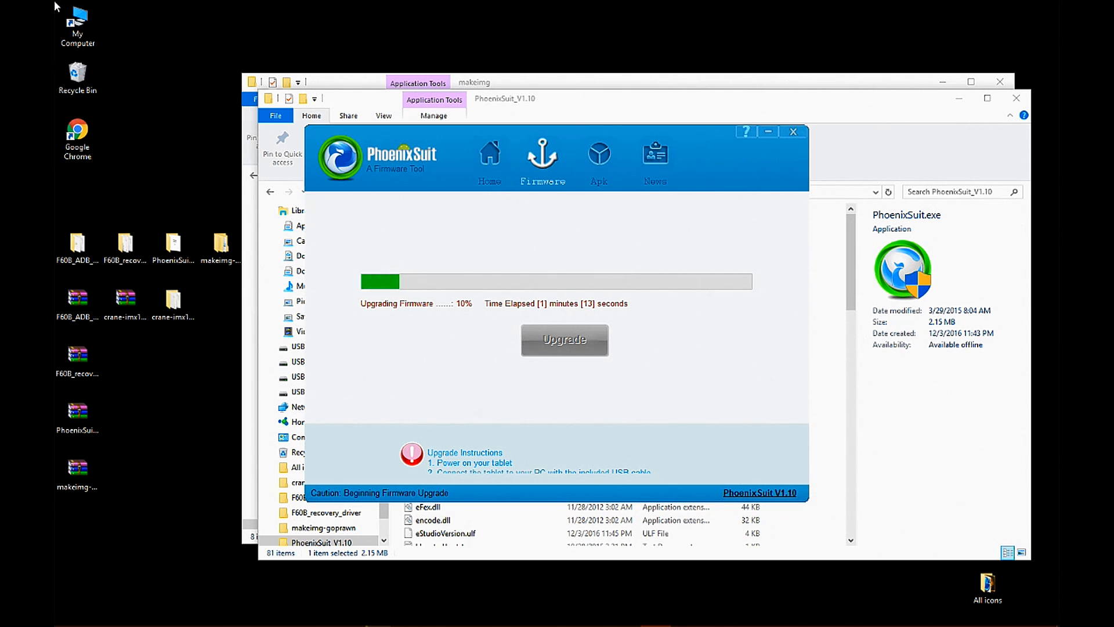
pyautogui.click(562, 346)
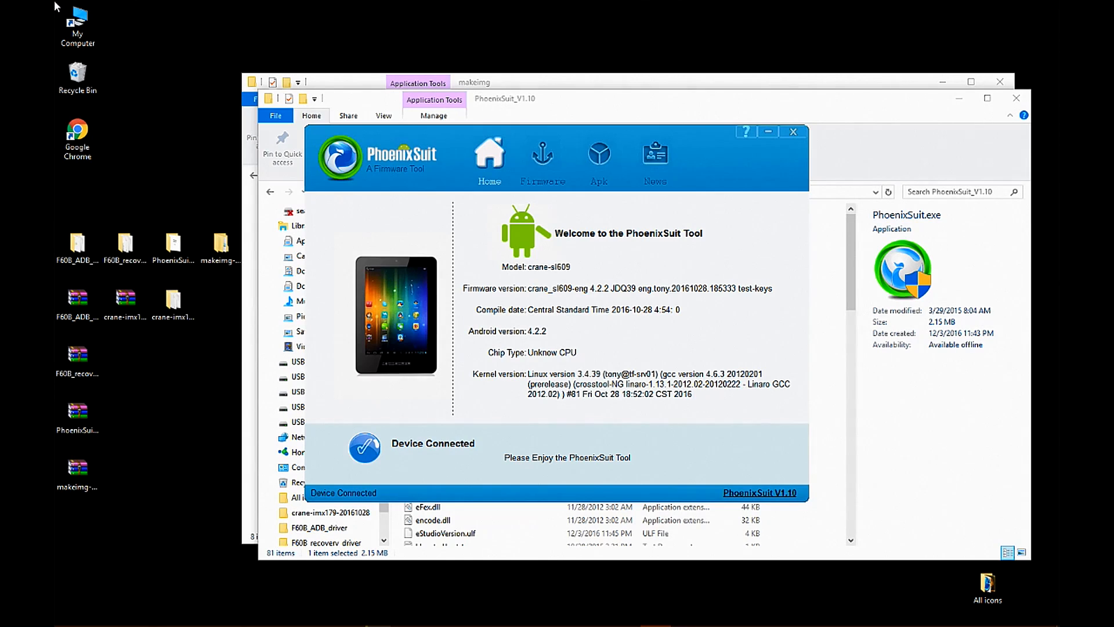
# Open Notepad and write the line "good. it works. the camera powered on and the screen looks normal."
pyautogui.press('super+r')
pyautogui.write('notepad')
pyautogui.press('Return')
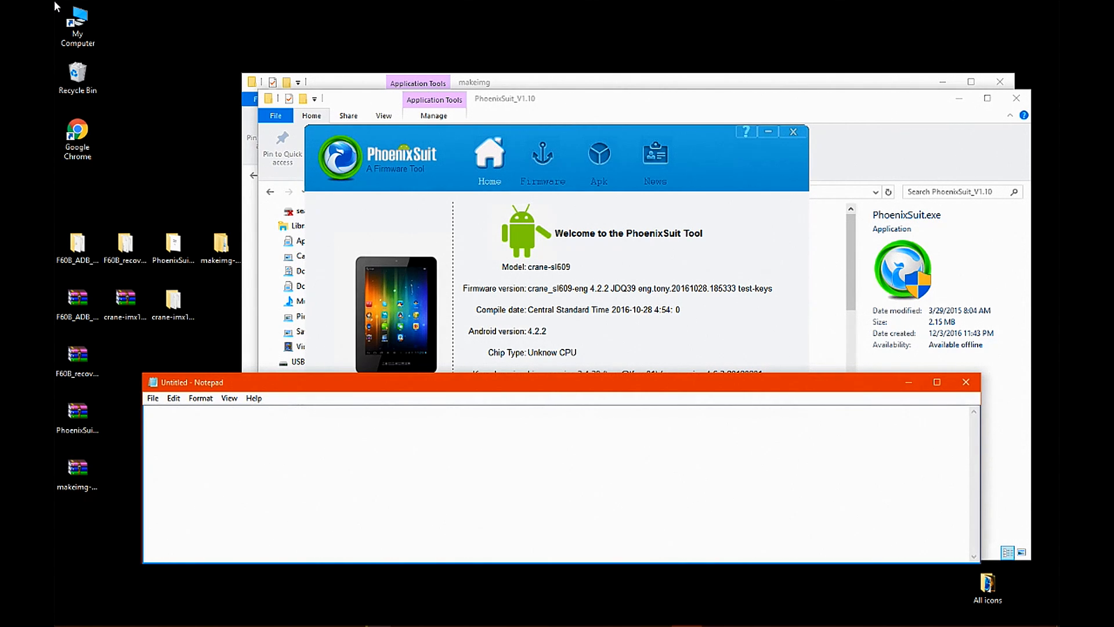
pyautogui.write('good. it works. the camera po')
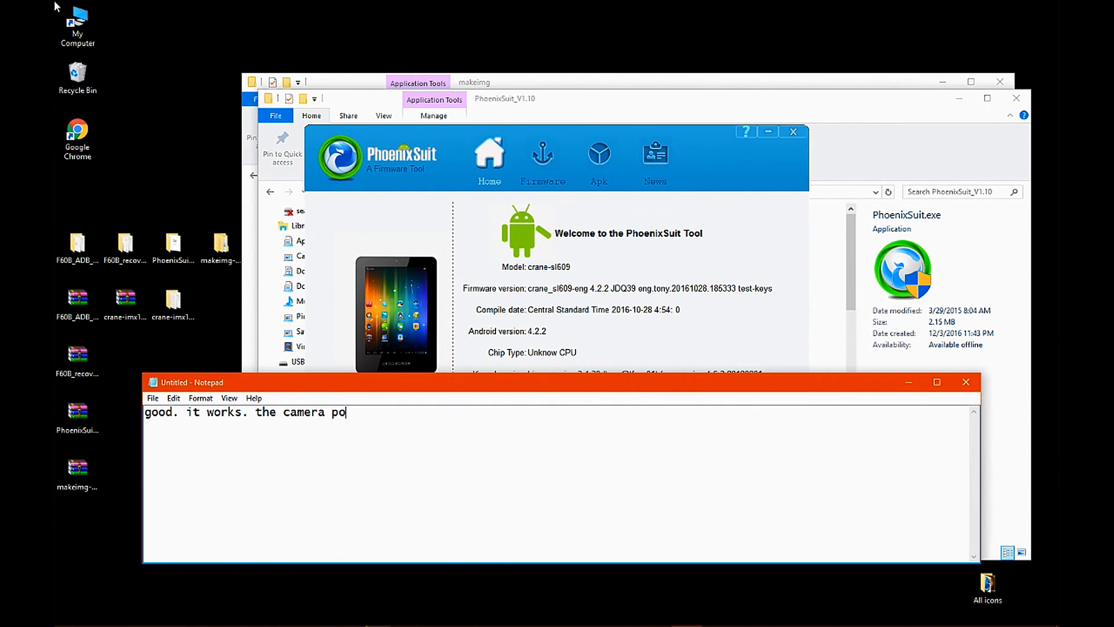
pyautogui.write('wered on and the screen loo')
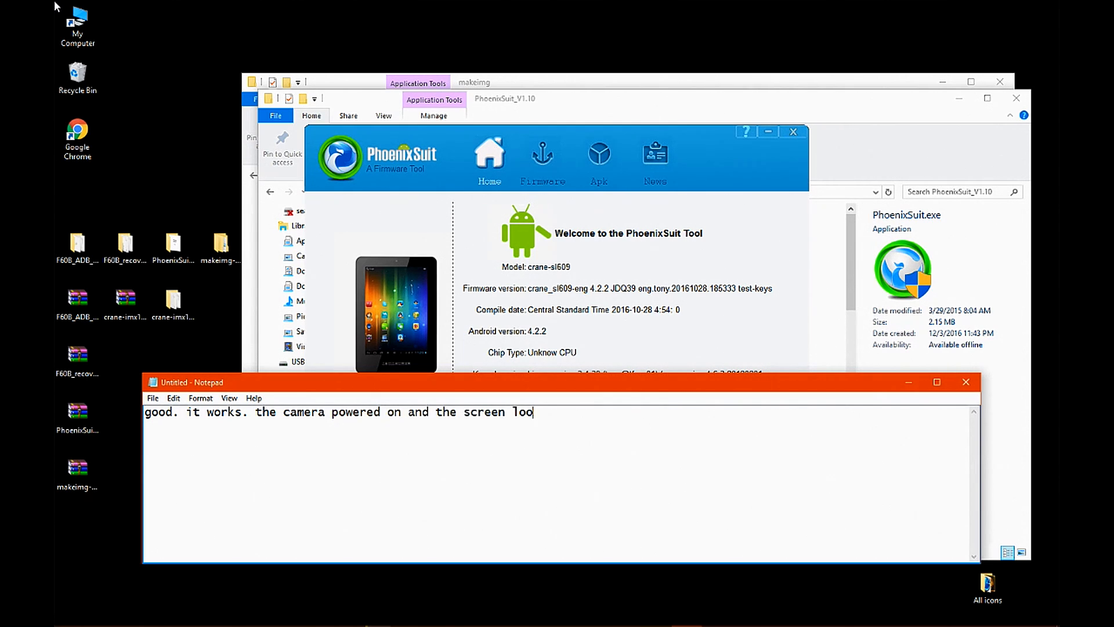
pyautogui.write('ks normal.')
pyautogui.press('Return')
# Add the lines "remember - we chose 2016 10 28 this time and it works" and "the other firmware dates did NOT work."
pyautogui.write('remember - ')
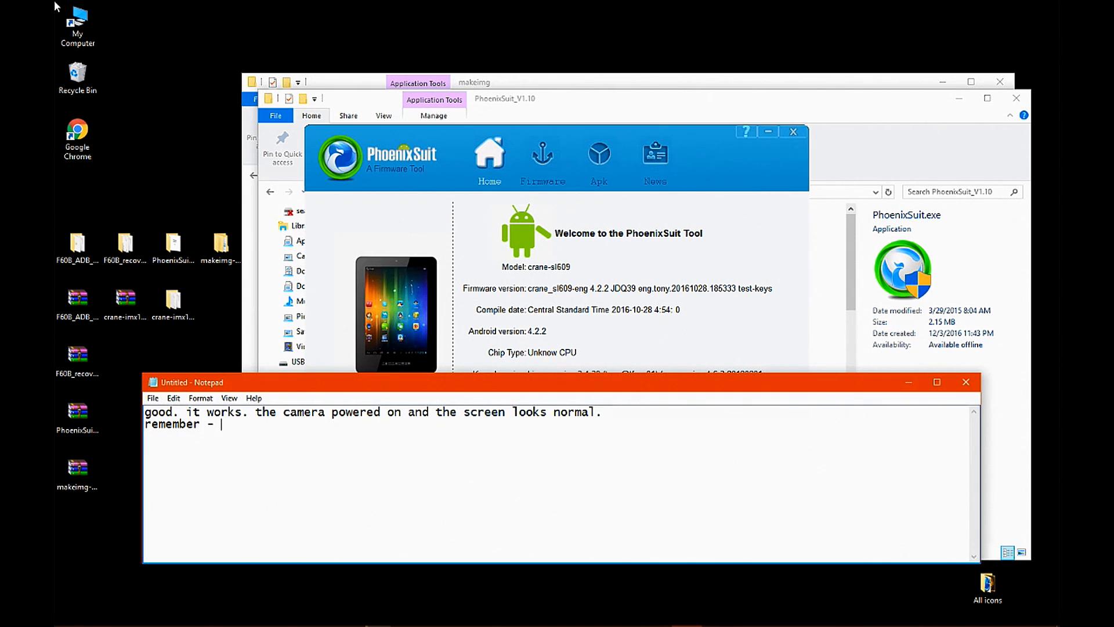
pyautogui.write('we chose 2016 10 28')
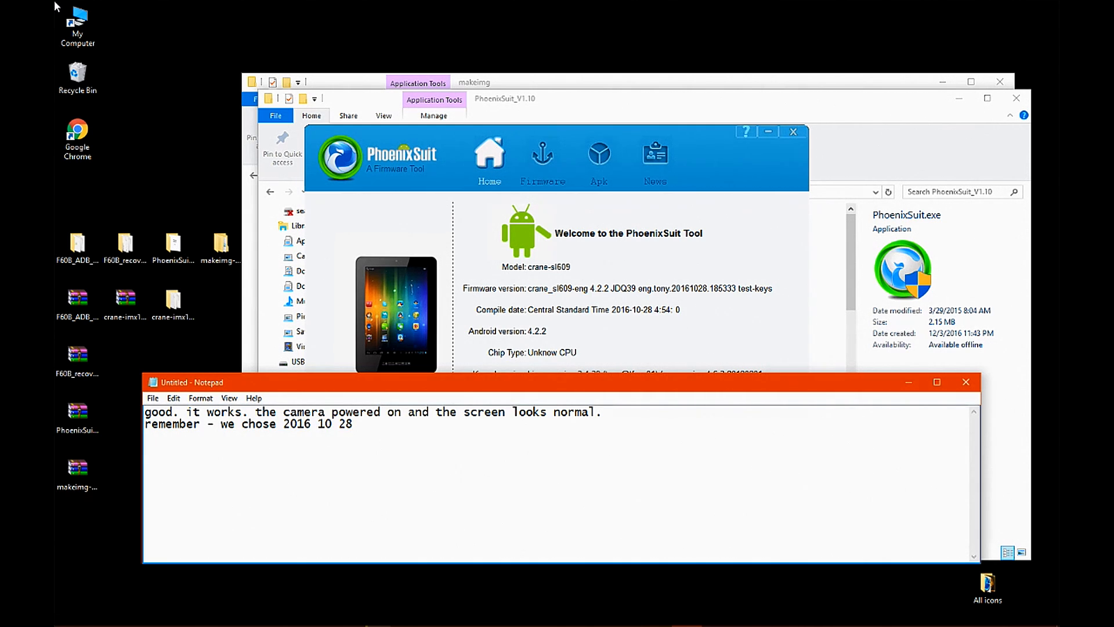
pyautogui.write(' this time and it works')
pyautogui.press('Return')
pyautogui.write('the other fir')
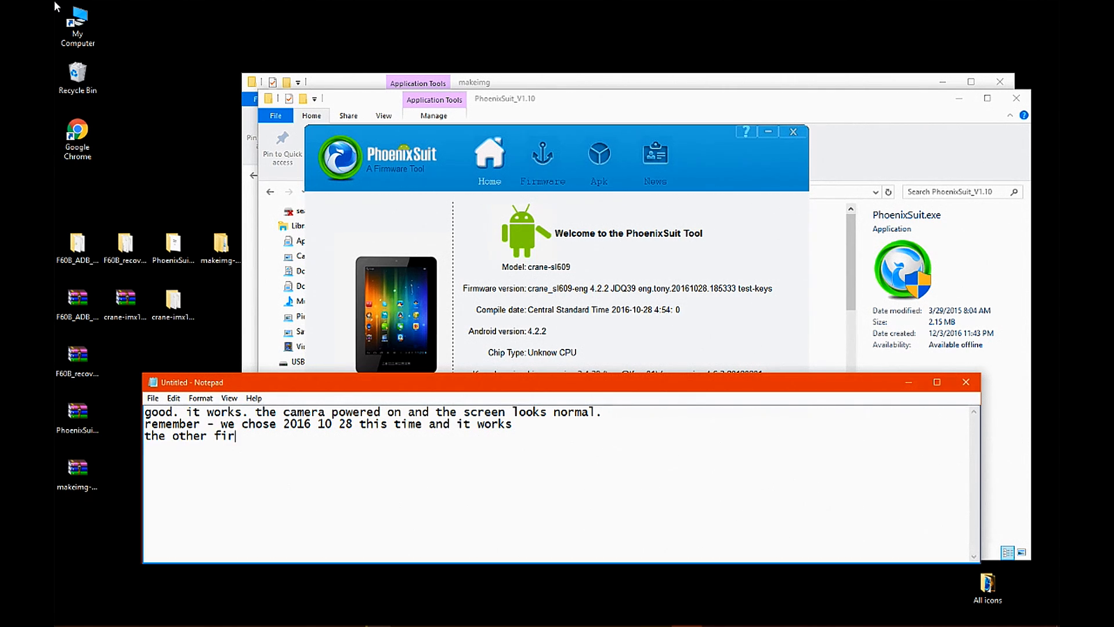
pyautogui.write('mware dates did NOT work')
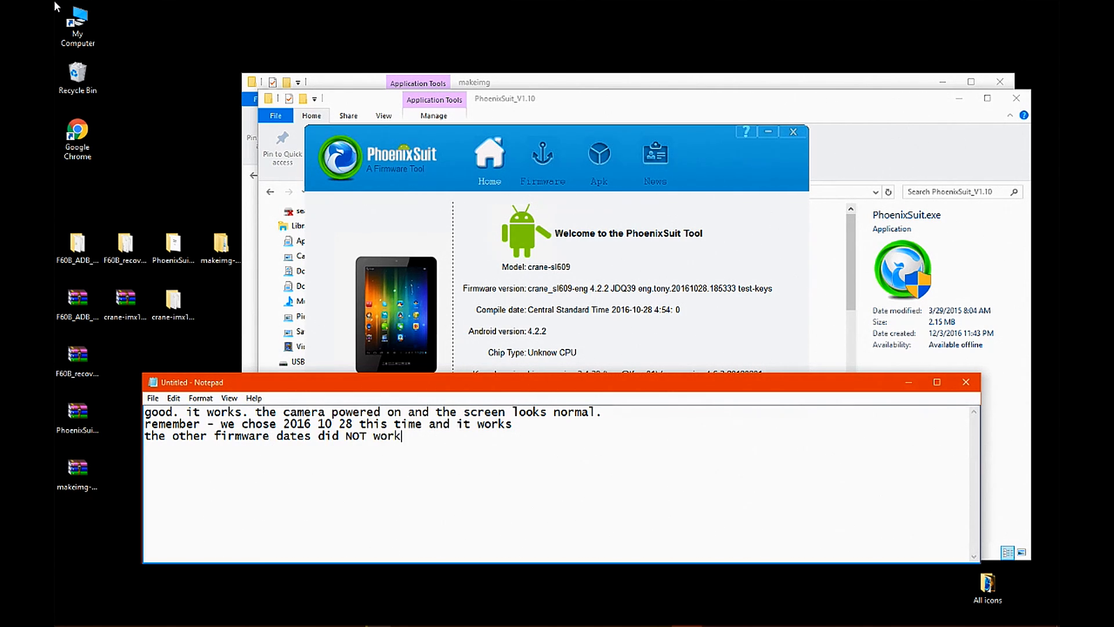
pyautogui.write('.')
# Add the line "and the original firmware date was 2016 05 14" and close Notepad
pyautogui.press('Return')
pyautogui.write('and the original ')
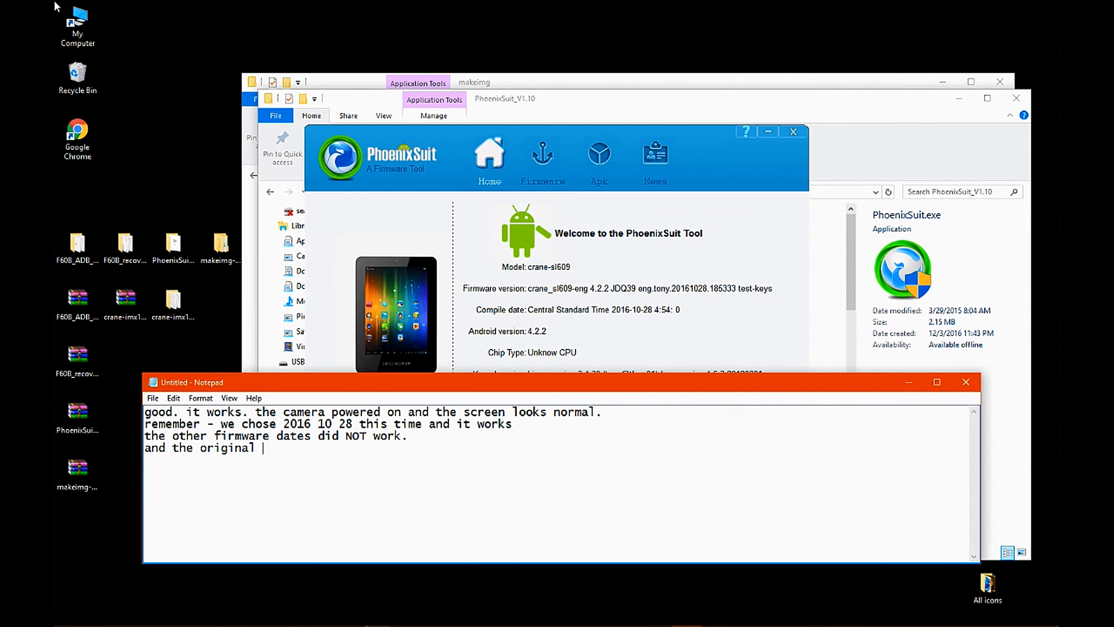
pyautogui.write('firmware date was 201')
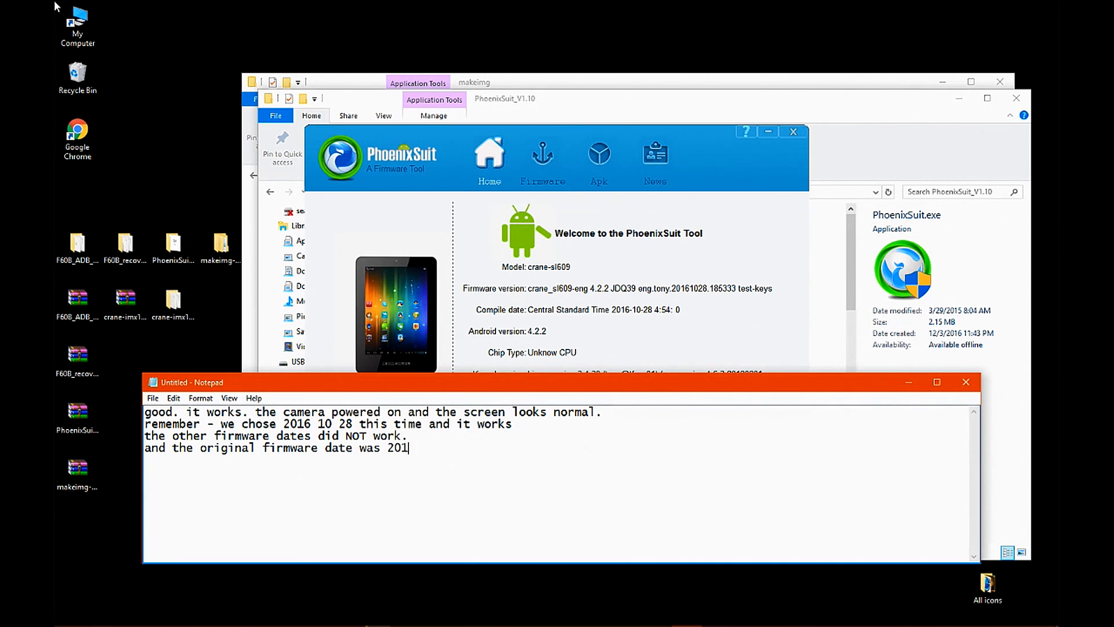
pyautogui.write('6 05 14')
pyautogui.click(966, 383)
pyautogui.click(575, 320)
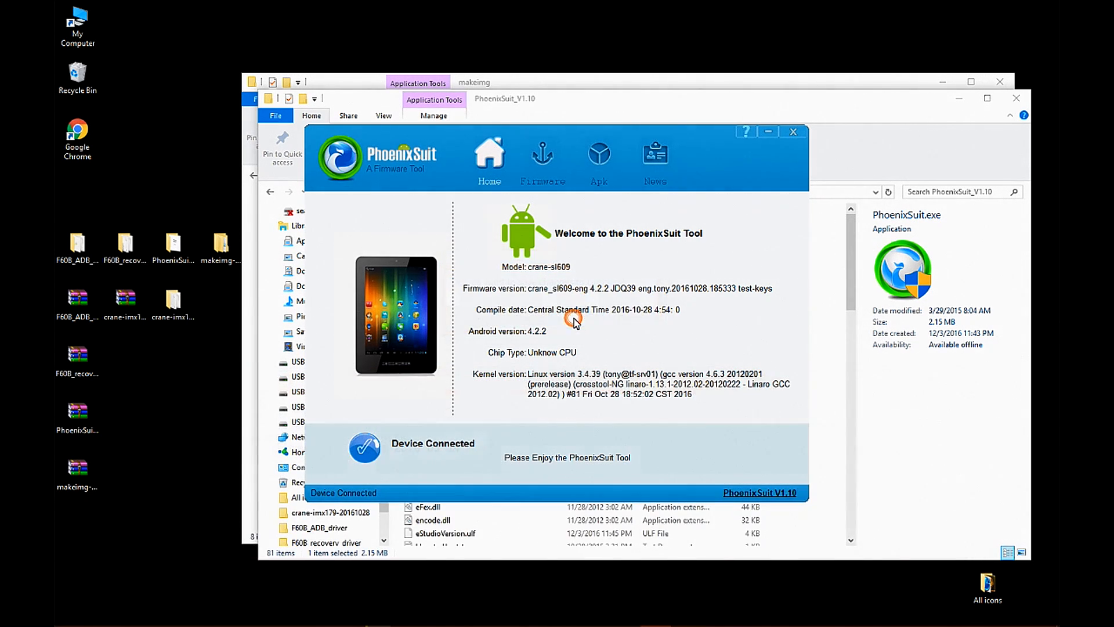
# Exit PhoenixSuit, dismiss the screen recorder message, and close the PhoenixSuit_V1.10 and makeimg folder windows
pyautogui.click(793, 132)
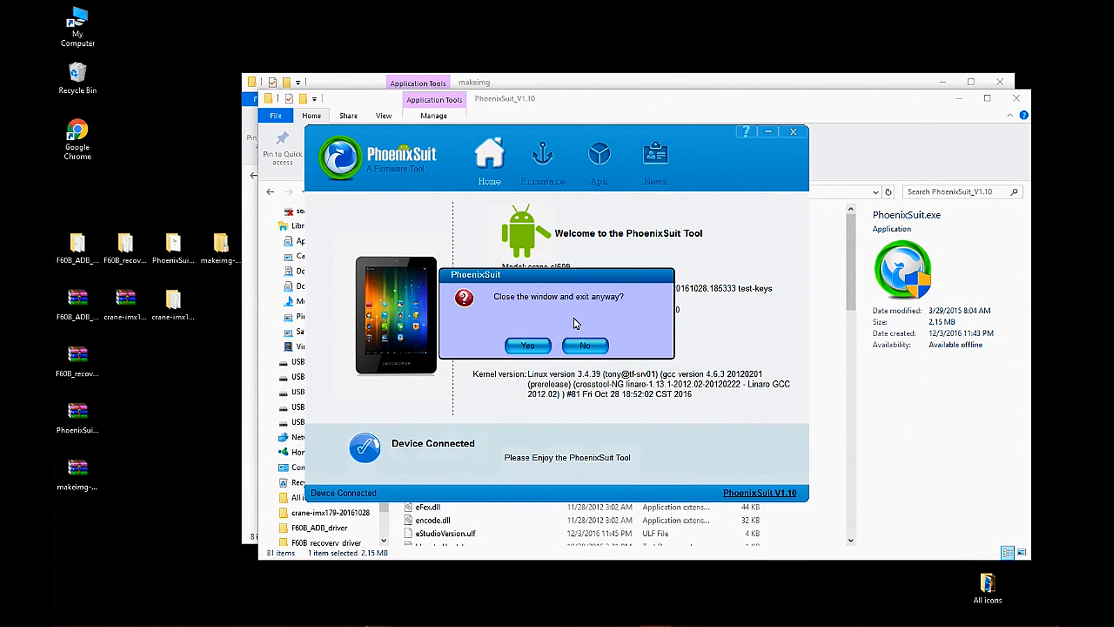
pyautogui.click(585, 346)
pyautogui.click(793, 131)
pyautogui.click(528, 346)
pyautogui.click(1015, 99)
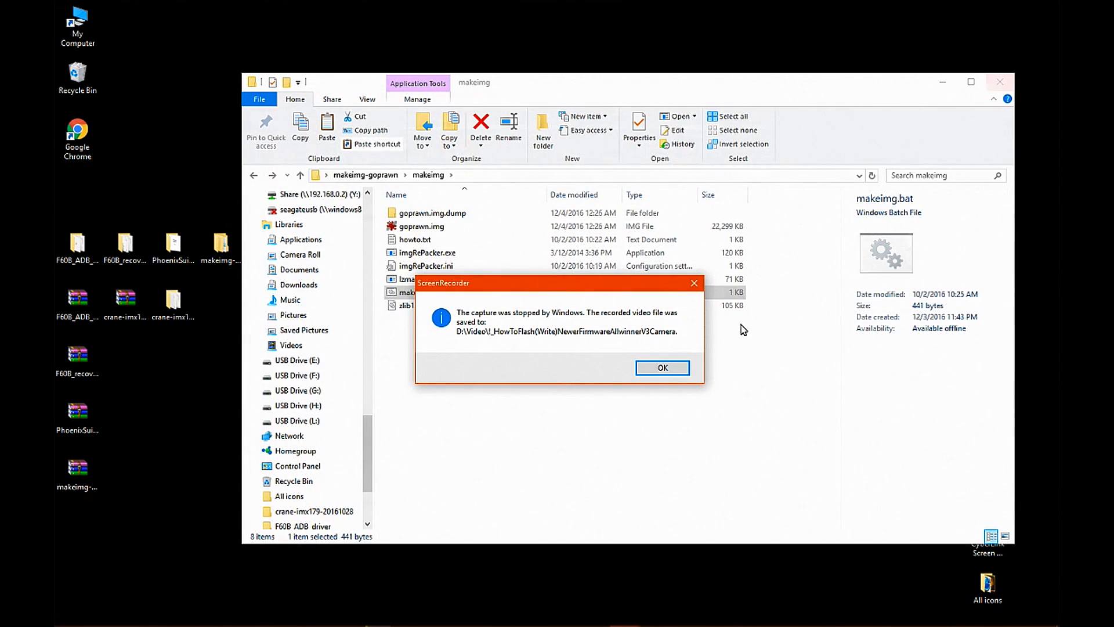
pyautogui.click(666, 368)
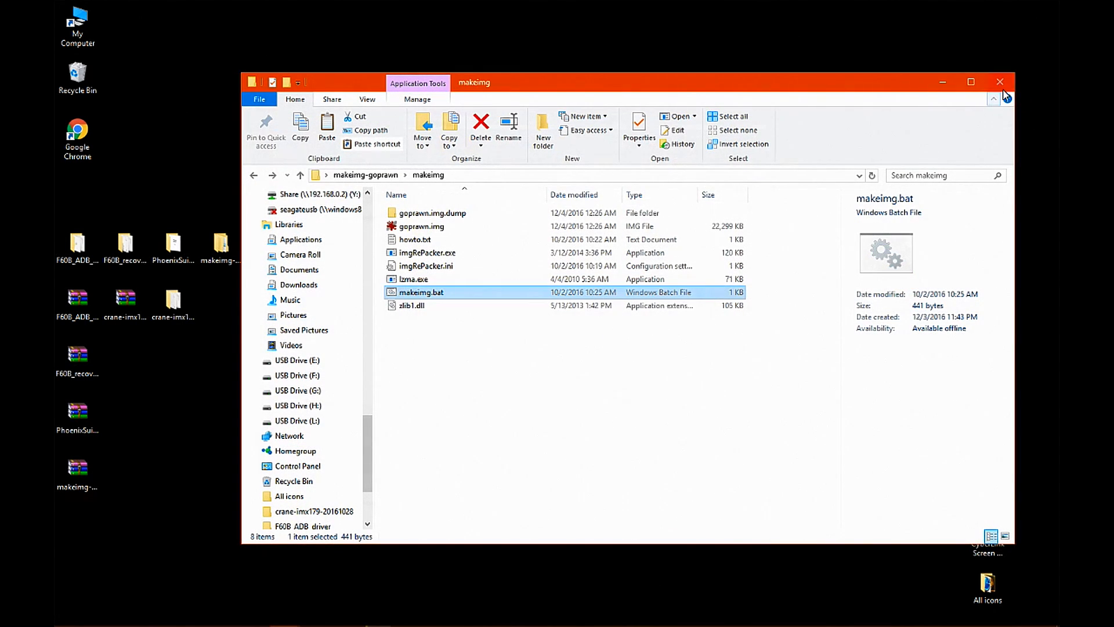
pyautogui.click(1002, 83)
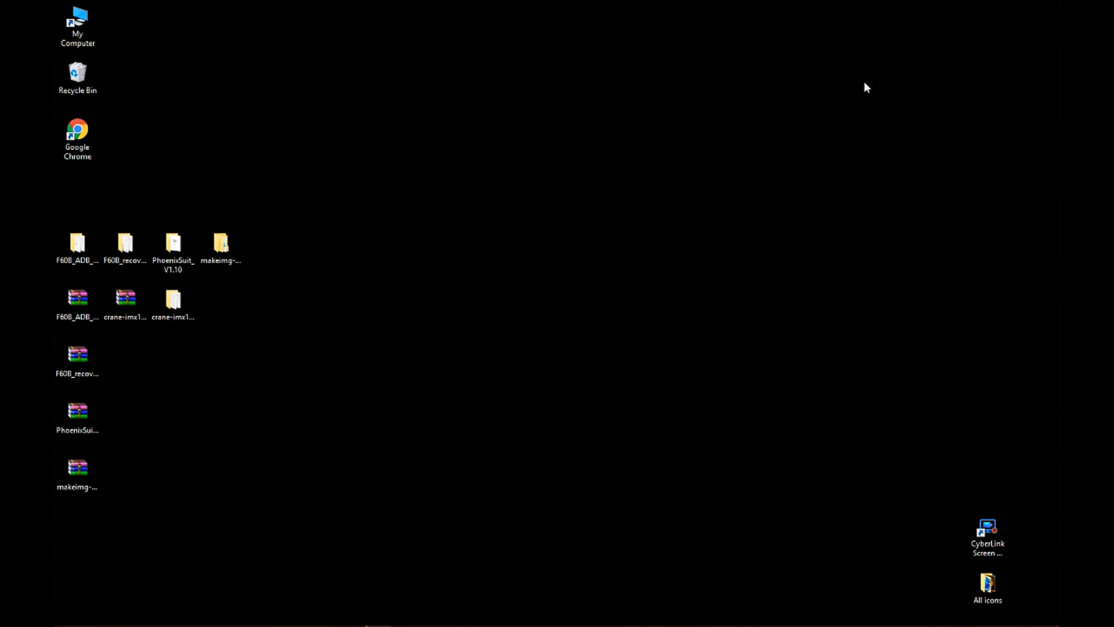